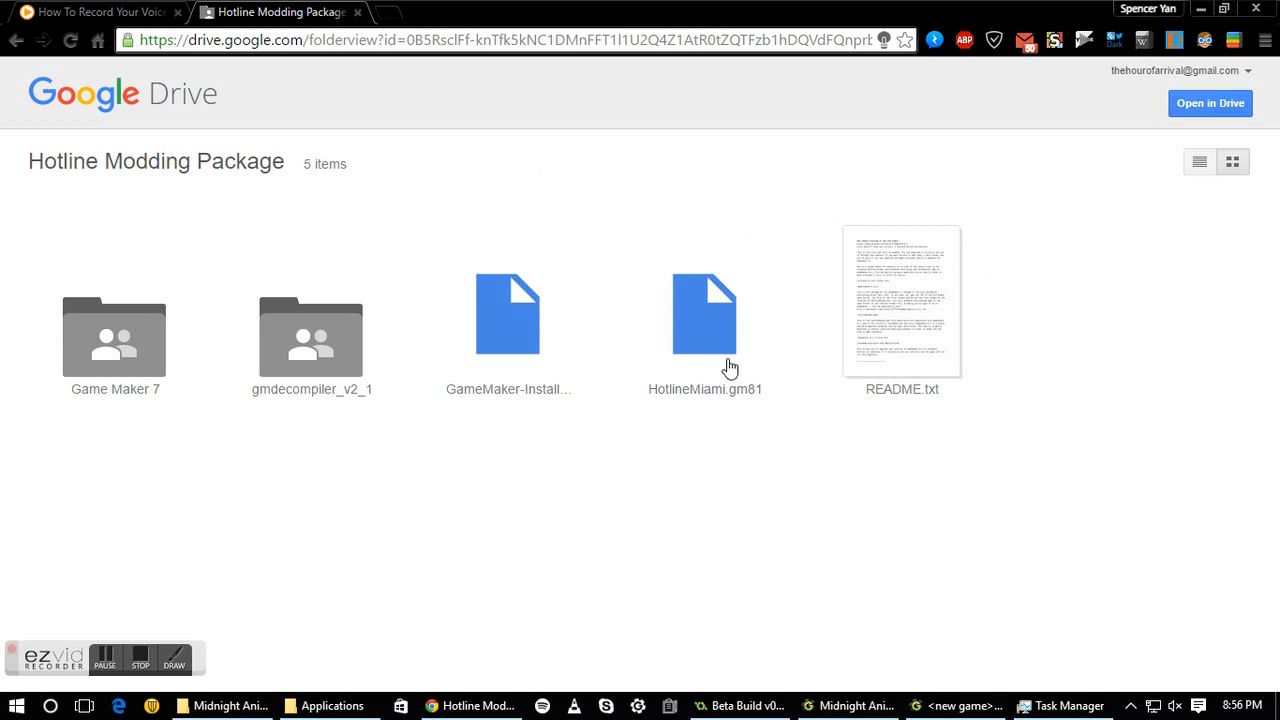
Open README.txt from the Hotline Modding Package folder and read it through to the recommended fonts
{"action": "double_click", "coordinate": [907, 305]}
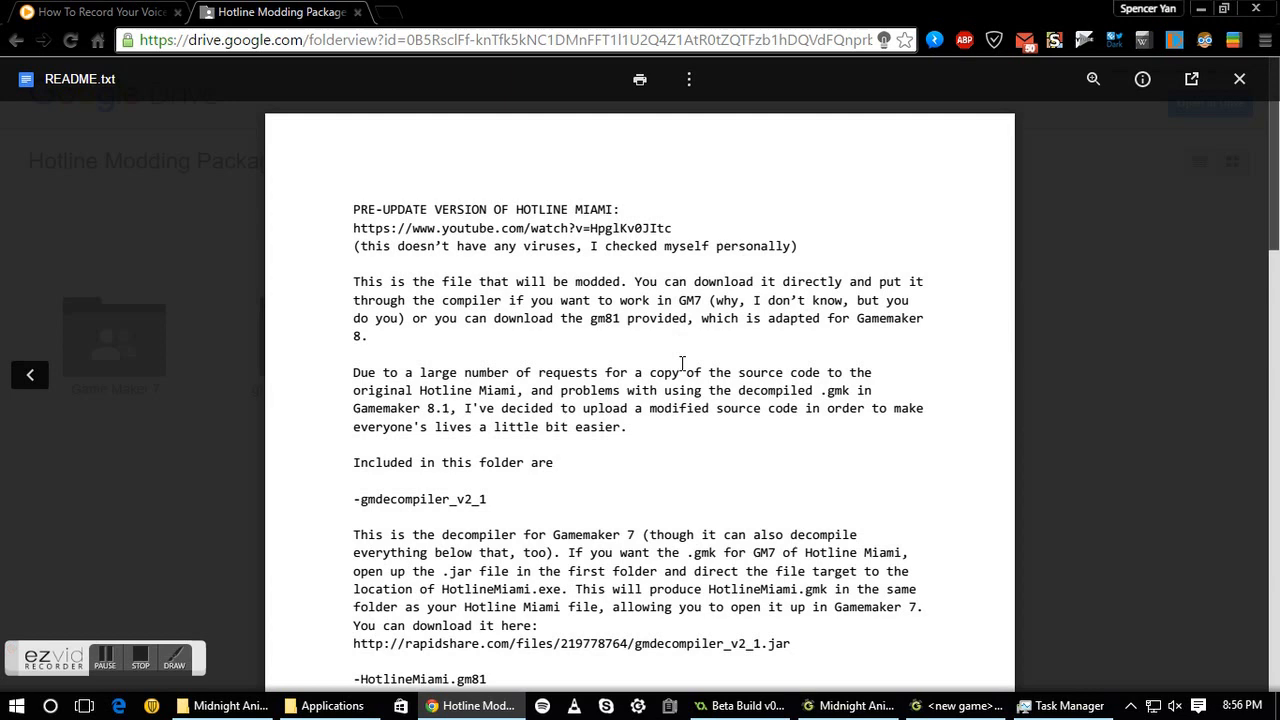
{"action": "scroll", "coordinate": [620, 380], "scroll_direction": "down", "scroll_amount": 12}
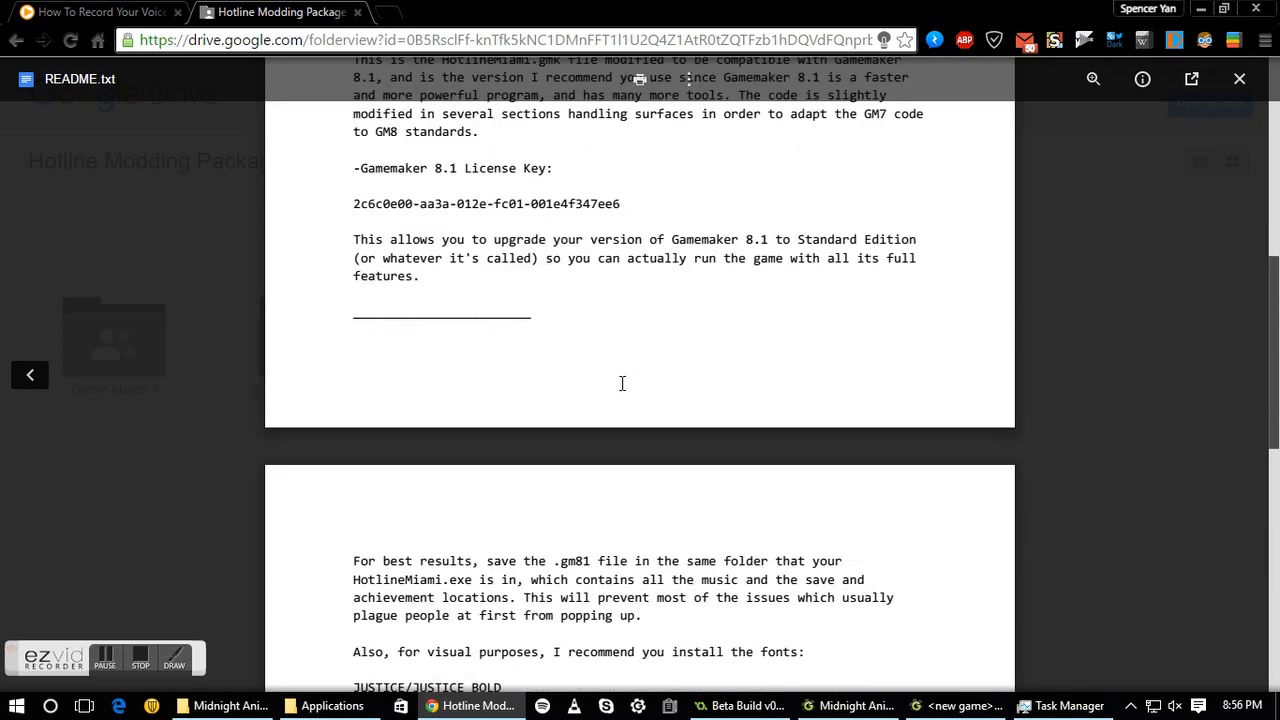
{"action": "scroll", "coordinate": [640, 410], "scroll_direction": "down", "scroll_amount": 1}
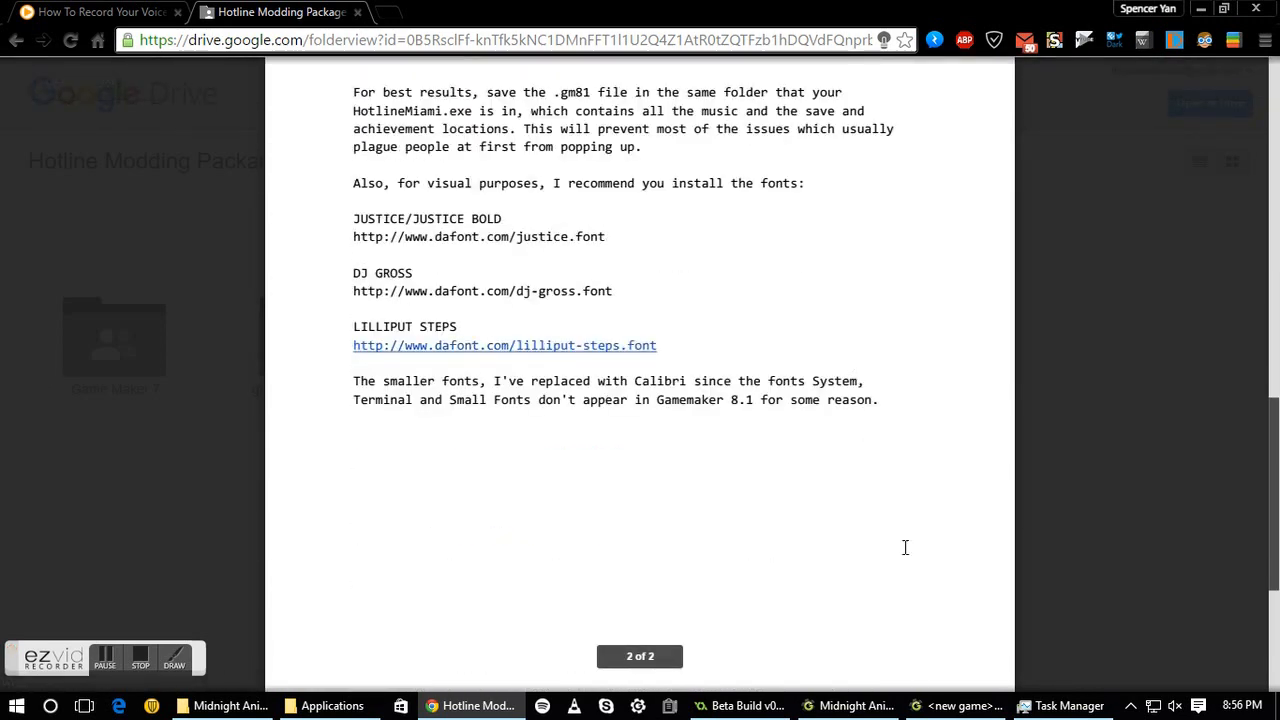
{"action": "left_click", "coordinate": [1156, 457]}
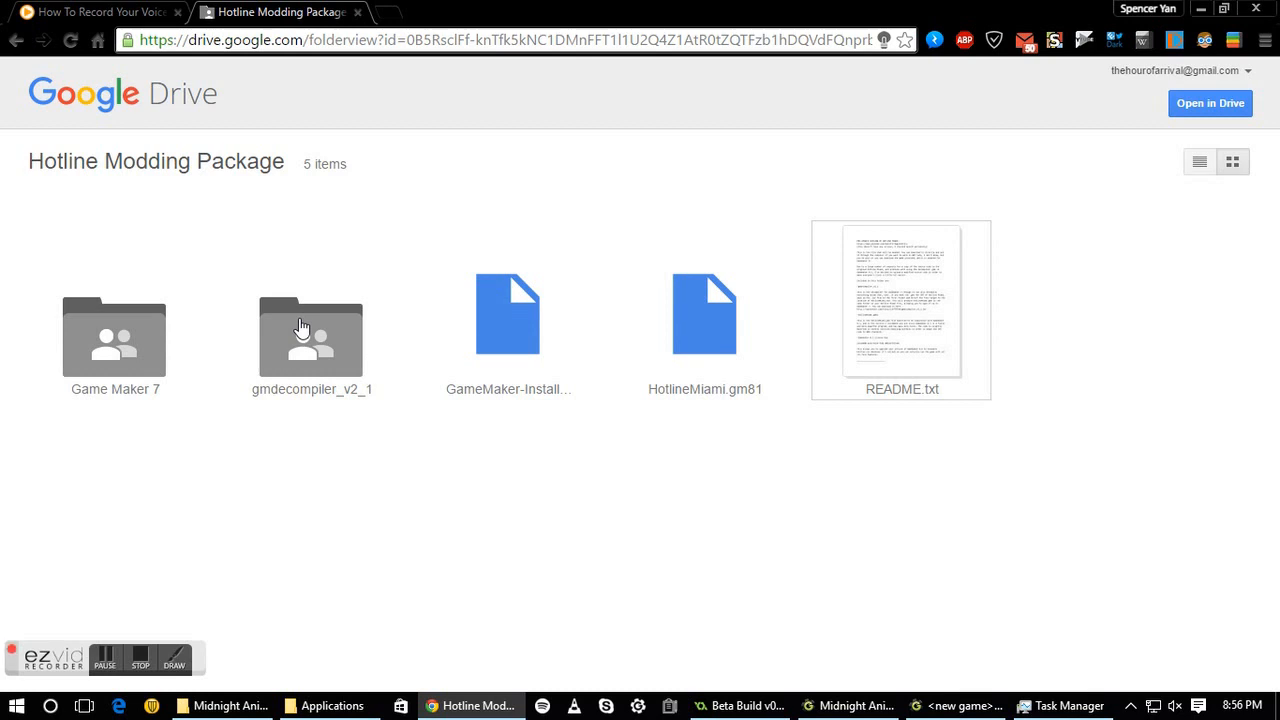
Reopen README.txt and examine the link to the pre-update version of Hotline Miami at its beginning
{"action": "double_click", "coordinate": [870, 310]}
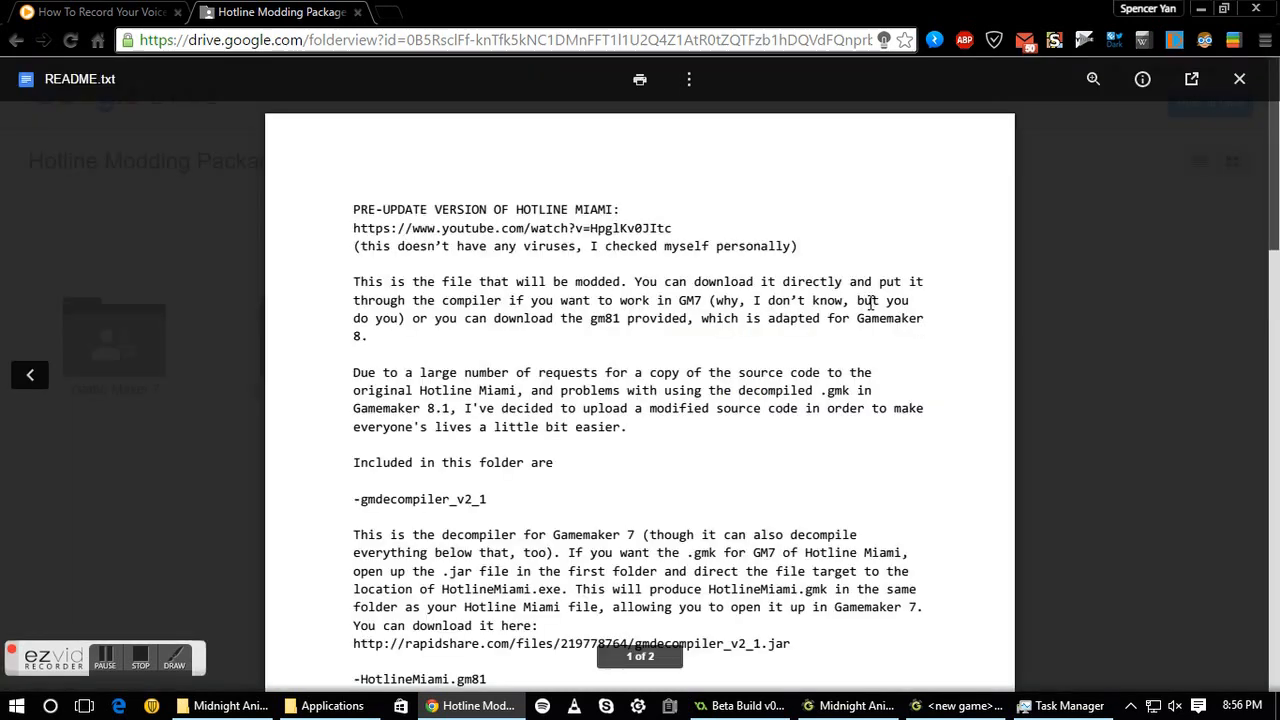
{"action": "left_click_drag", "start_coordinate": [1168, 300], "coordinate": [537, 228]}
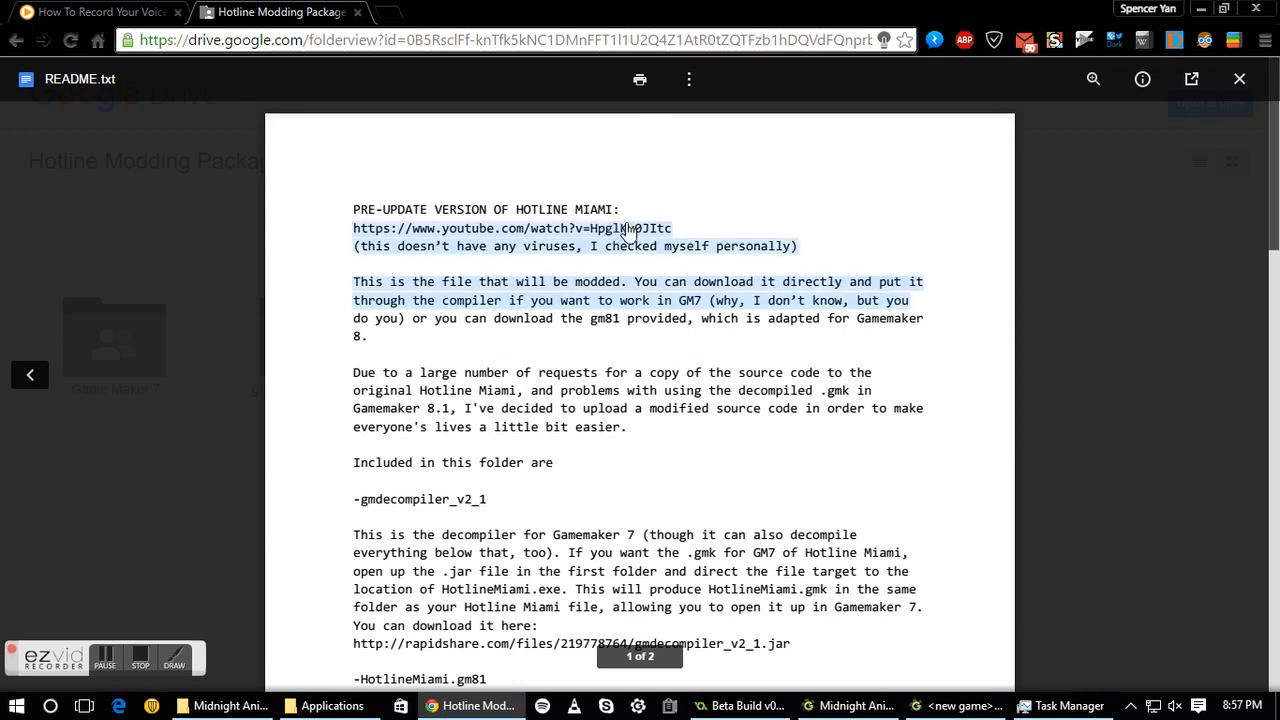
{"action": "left_click", "coordinate": [1188, 368]}
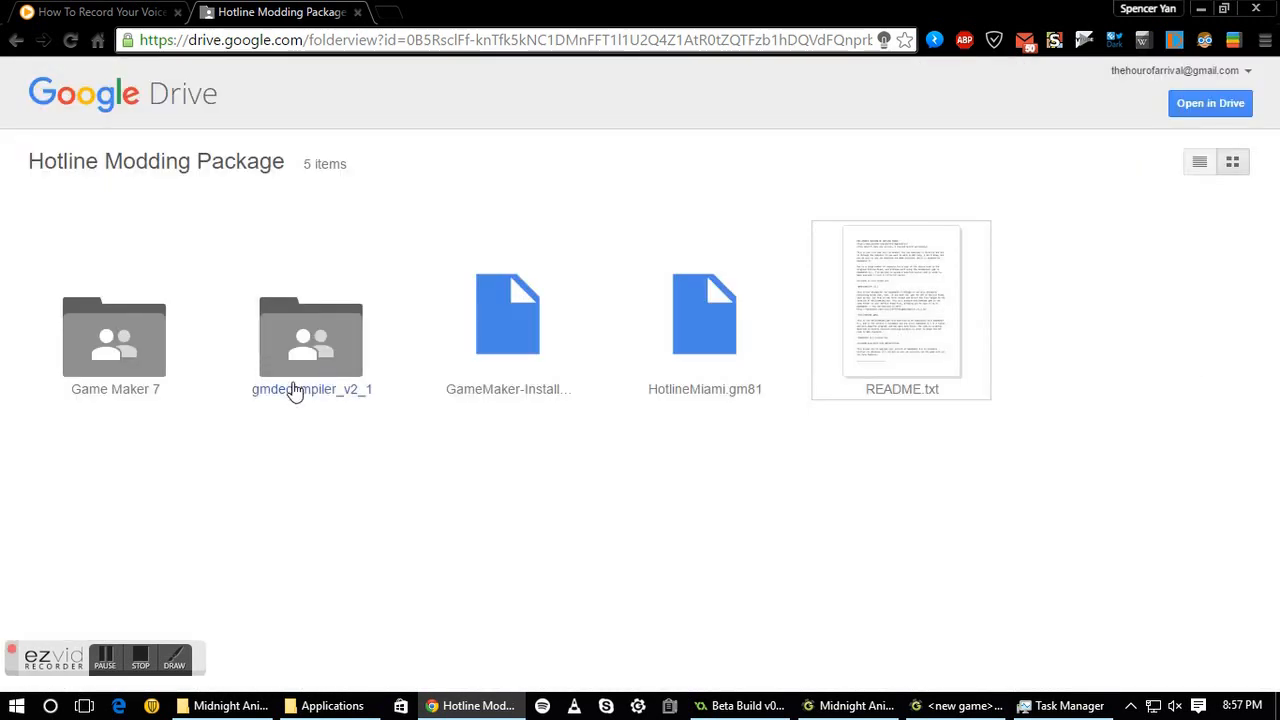
Switch to the Applications folder in File Explorer and open the gmdecompiler_v2_1 folder inside Decompiler 7
{"action": "left_click", "coordinate": [340, 705]}
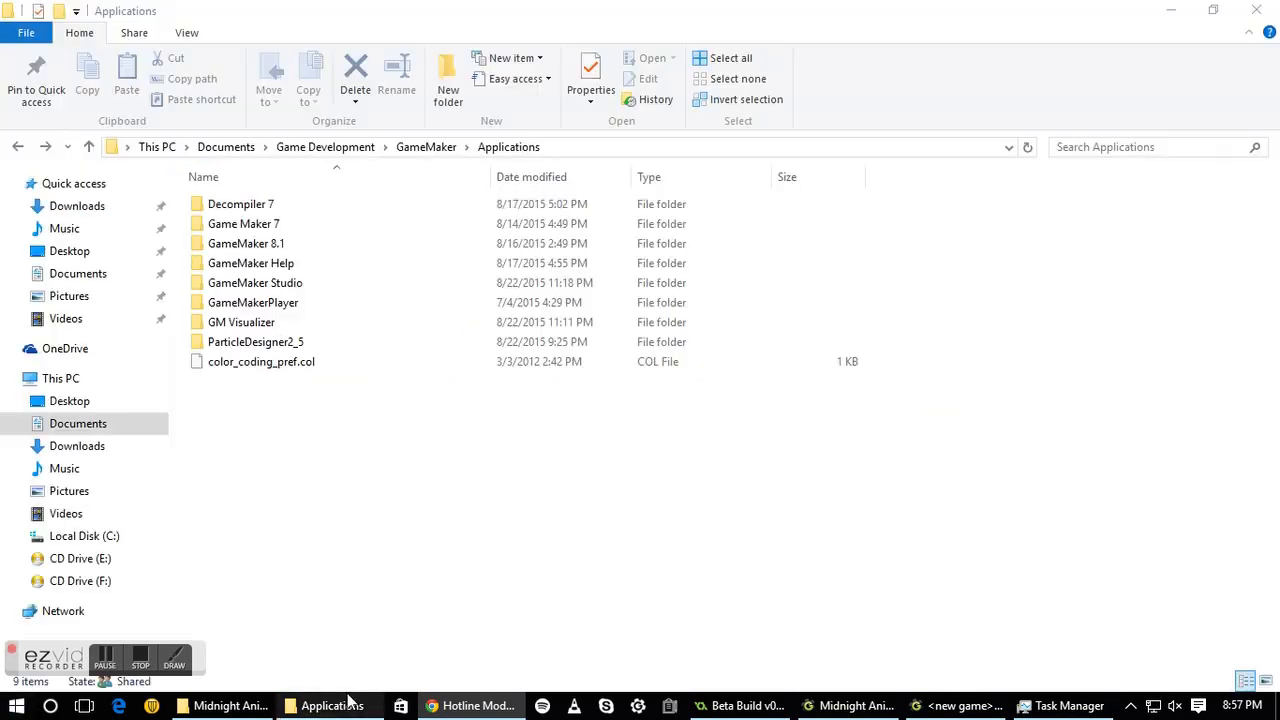
{"action": "double_click", "coordinate": [264, 208]}
{"action": "left_click", "coordinate": [278, 203]}
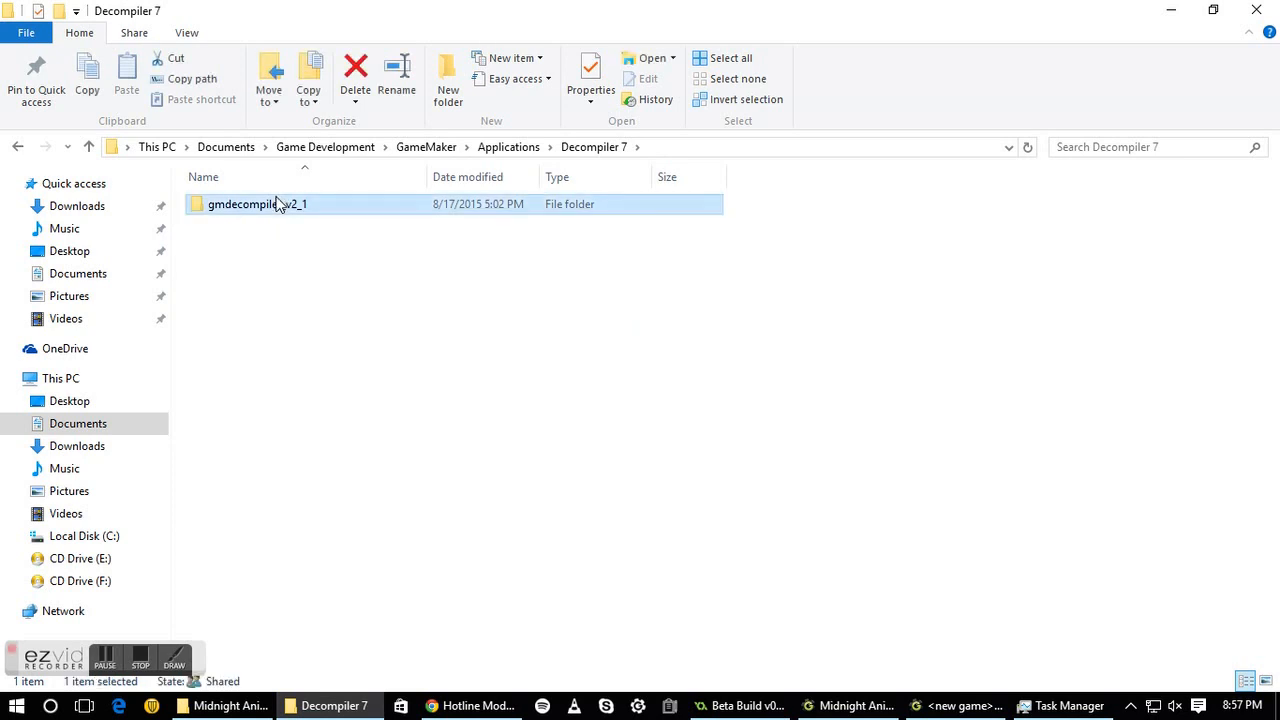
{"action": "double_click", "coordinate": [278, 203]}
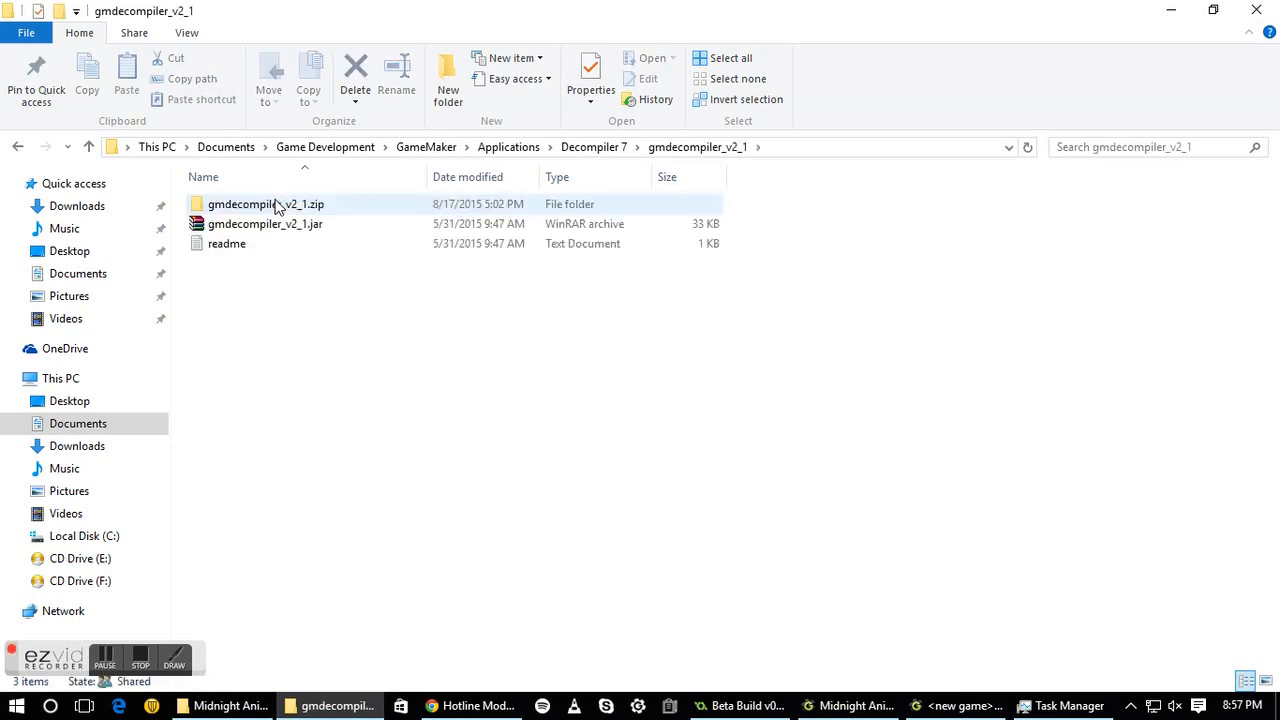
Launch gmdecompiler_v2_1.jar with Java(TM) Platform SE binary and return to the Drive folder in the browser
{"action": "left_click", "coordinate": [262, 228]}
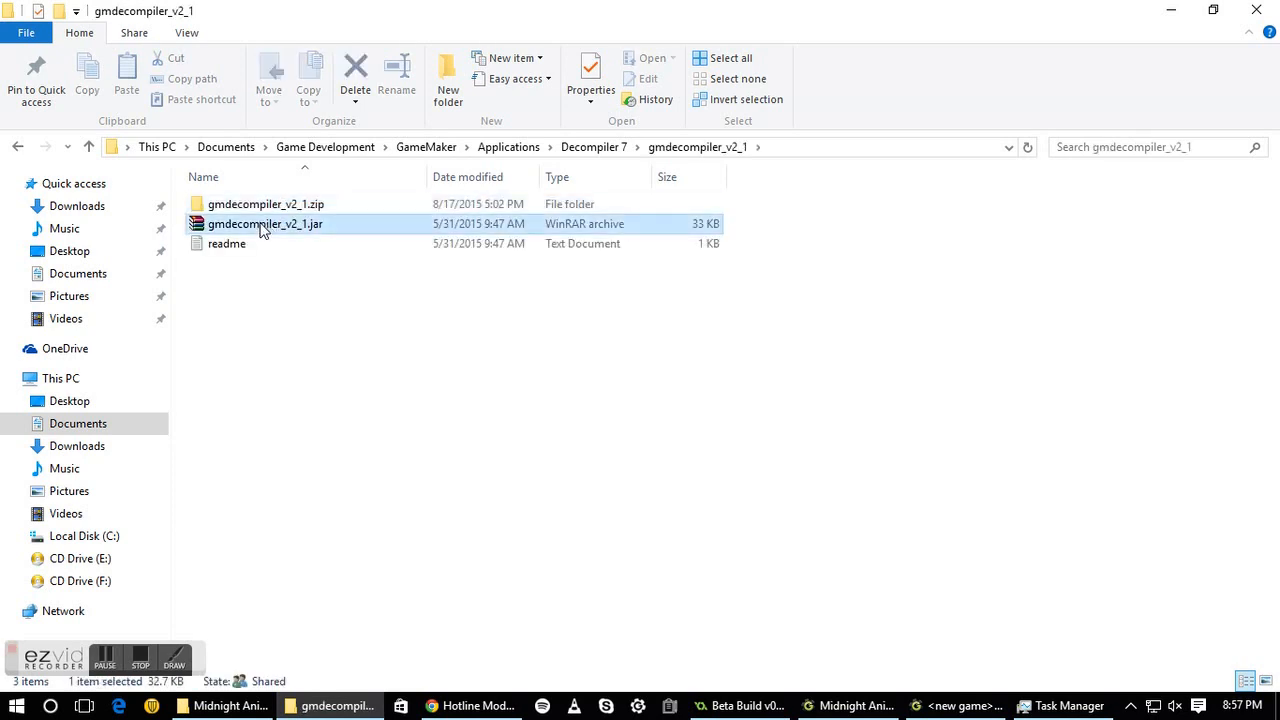
{"action": "right_click", "coordinate": [350, 228]}
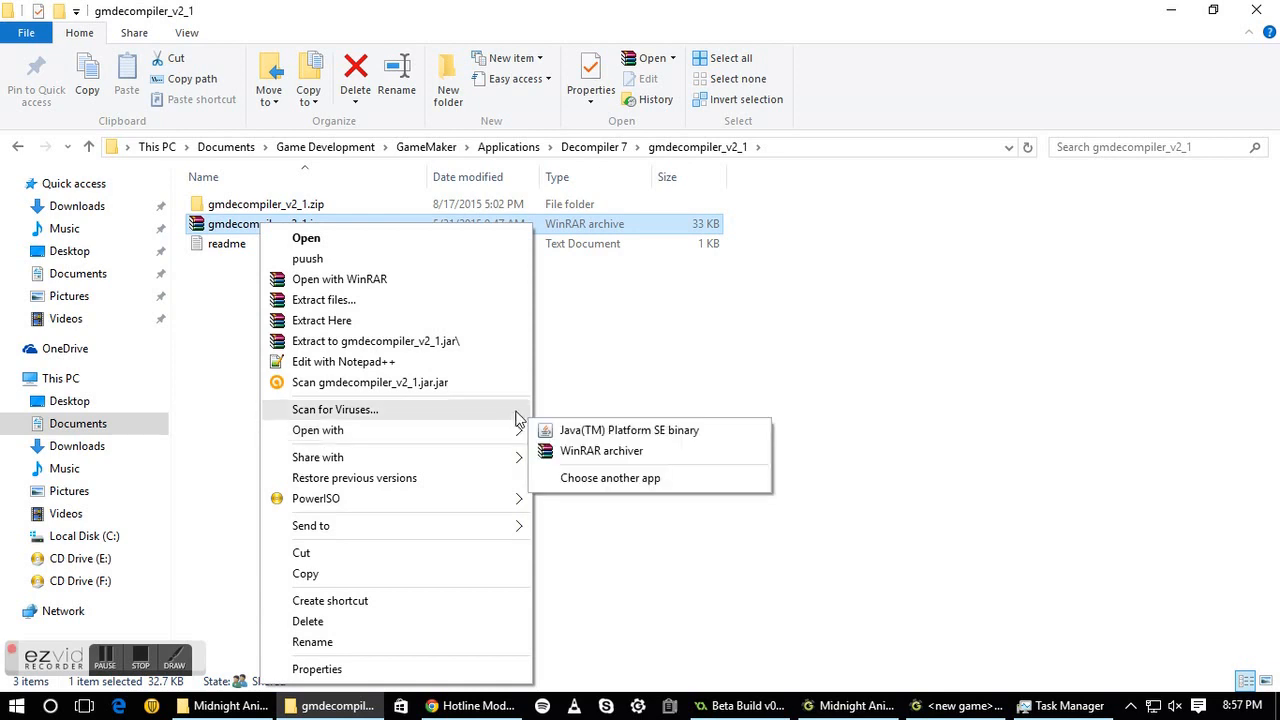
{"action": "mouse_move", "coordinate": [515, 430]}
{"action": "left_click", "coordinate": [590, 430]}
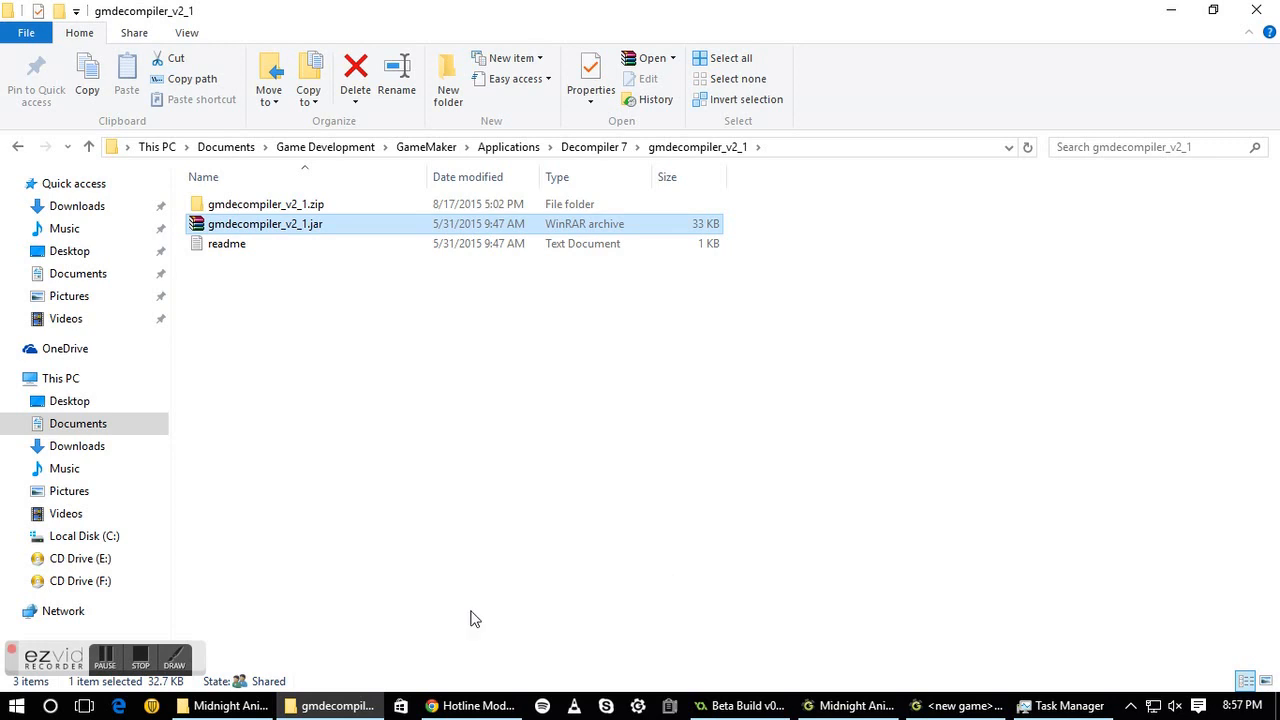
{"action": "left_click", "coordinate": [470, 705]}
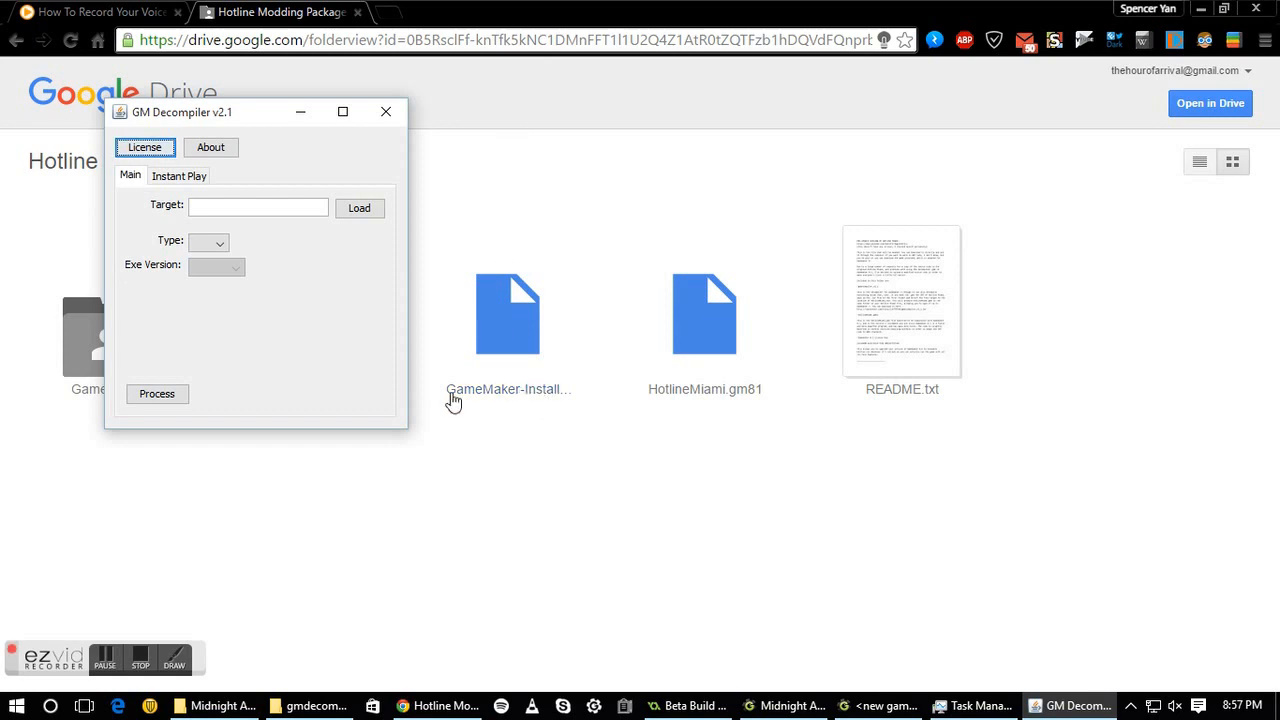
Reposition the GM Decompiler window, look at its Instant Play options and return to the Main options
{"action": "left_click_drag", "start_coordinate": [256, 117], "coordinate": [635, 209]}
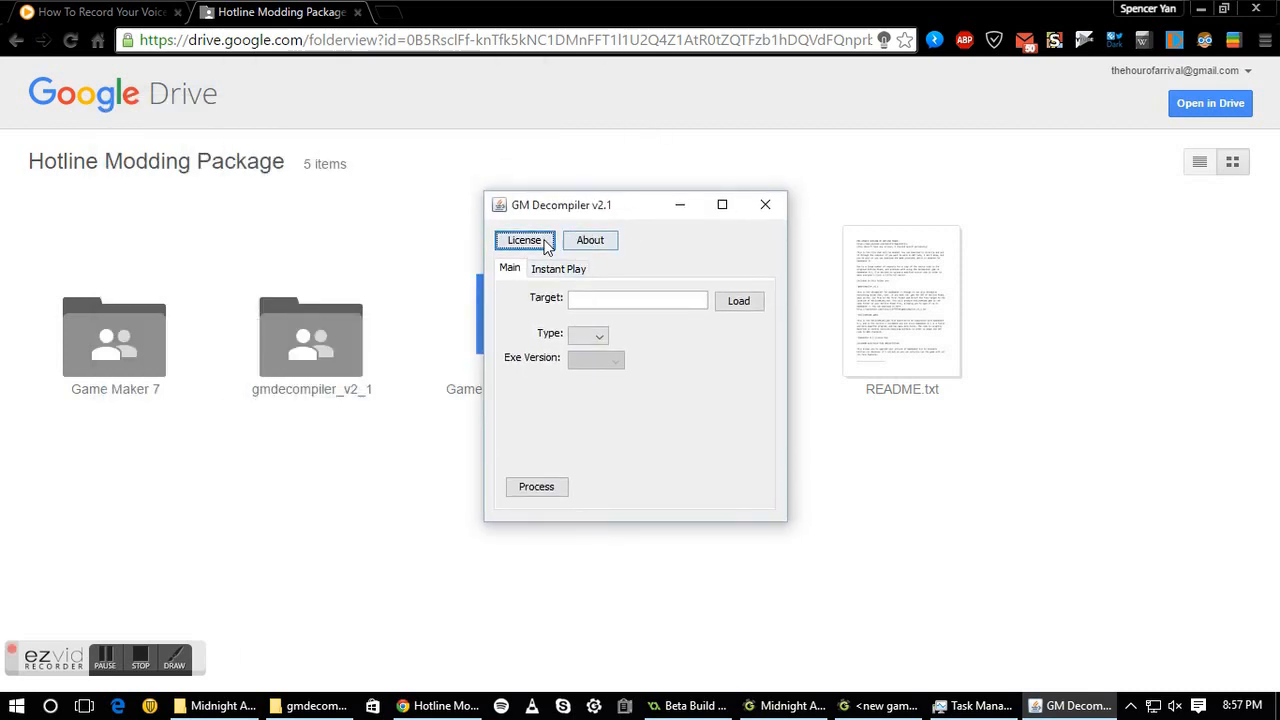
{"action": "left_click", "coordinate": [558, 269]}
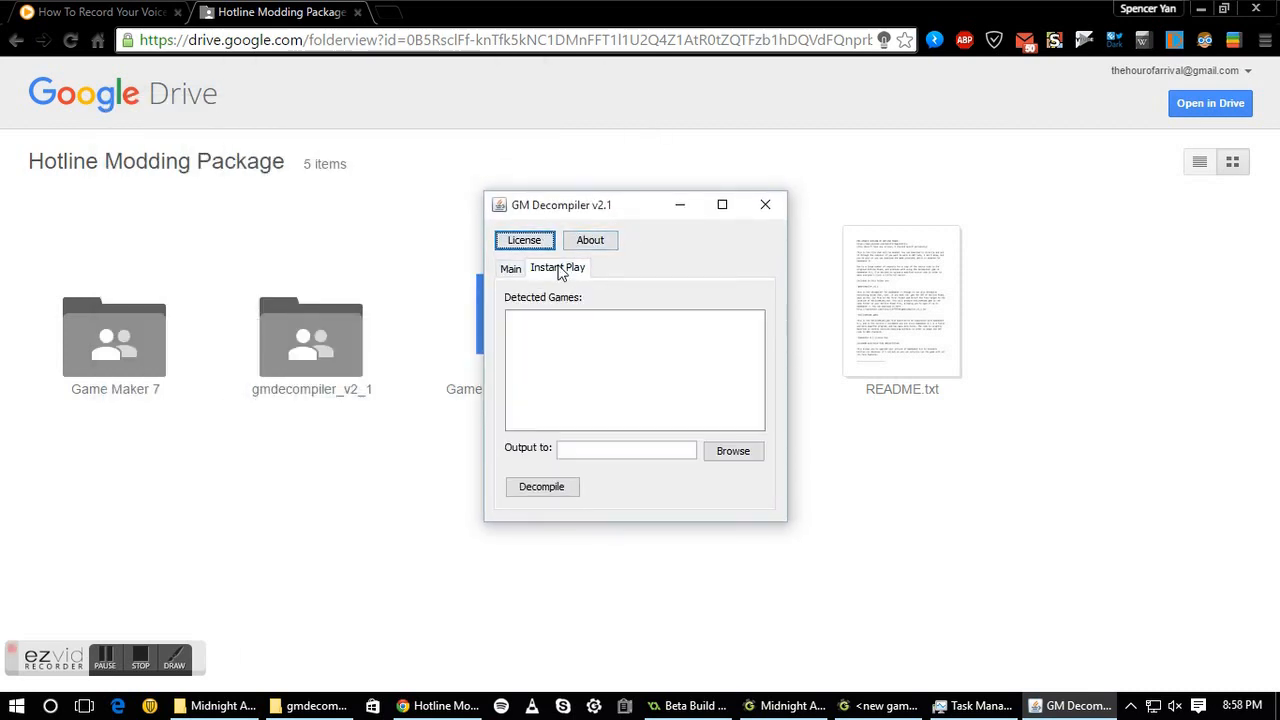
{"action": "left_click", "coordinate": [507, 270]}
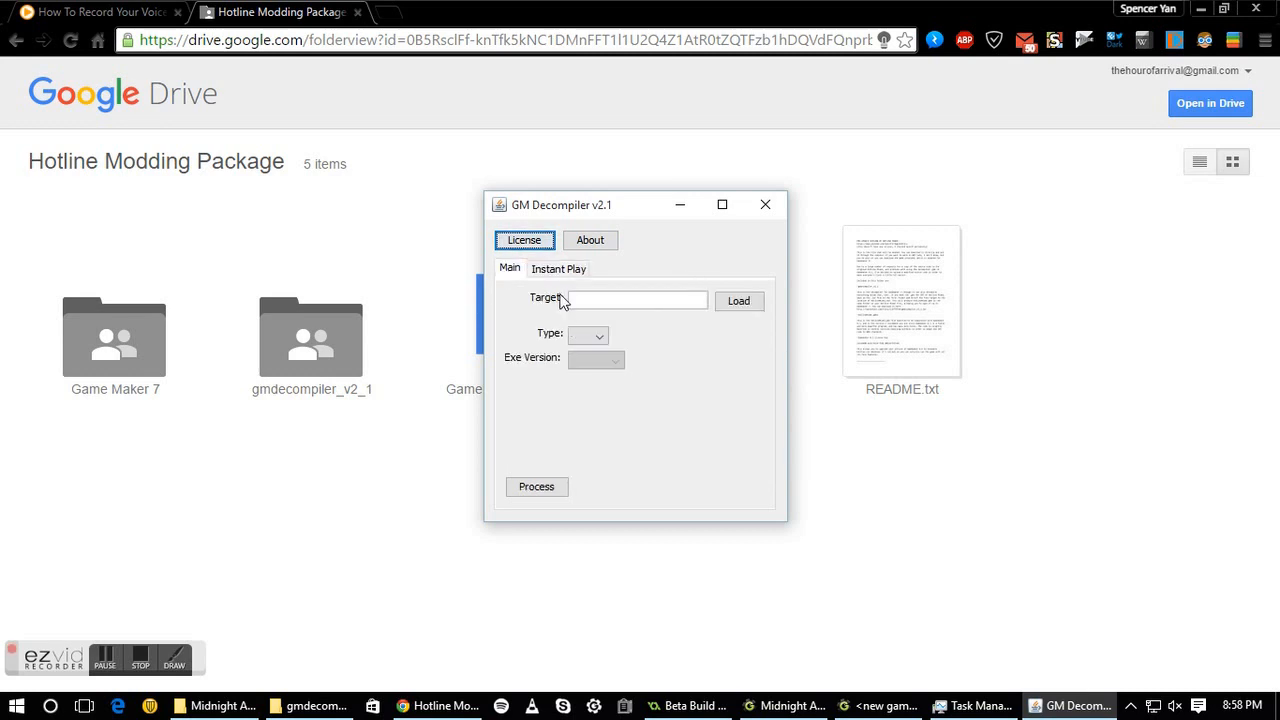
Load HotlineMiami.exe from Documents > Game Development > GameMaker > Games > Midnight Animal as the decompiler's target
{"action": "left_click", "coordinate": [733, 304]}
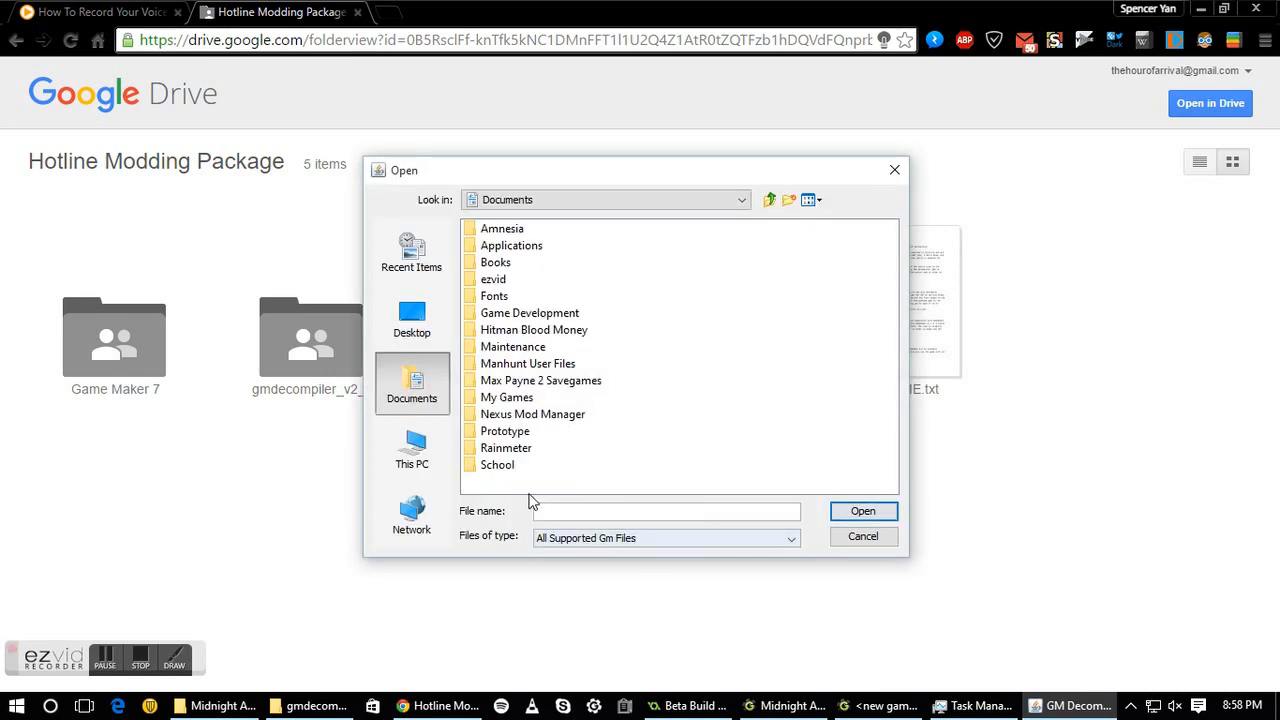
{"action": "left_click", "coordinate": [522, 398]}
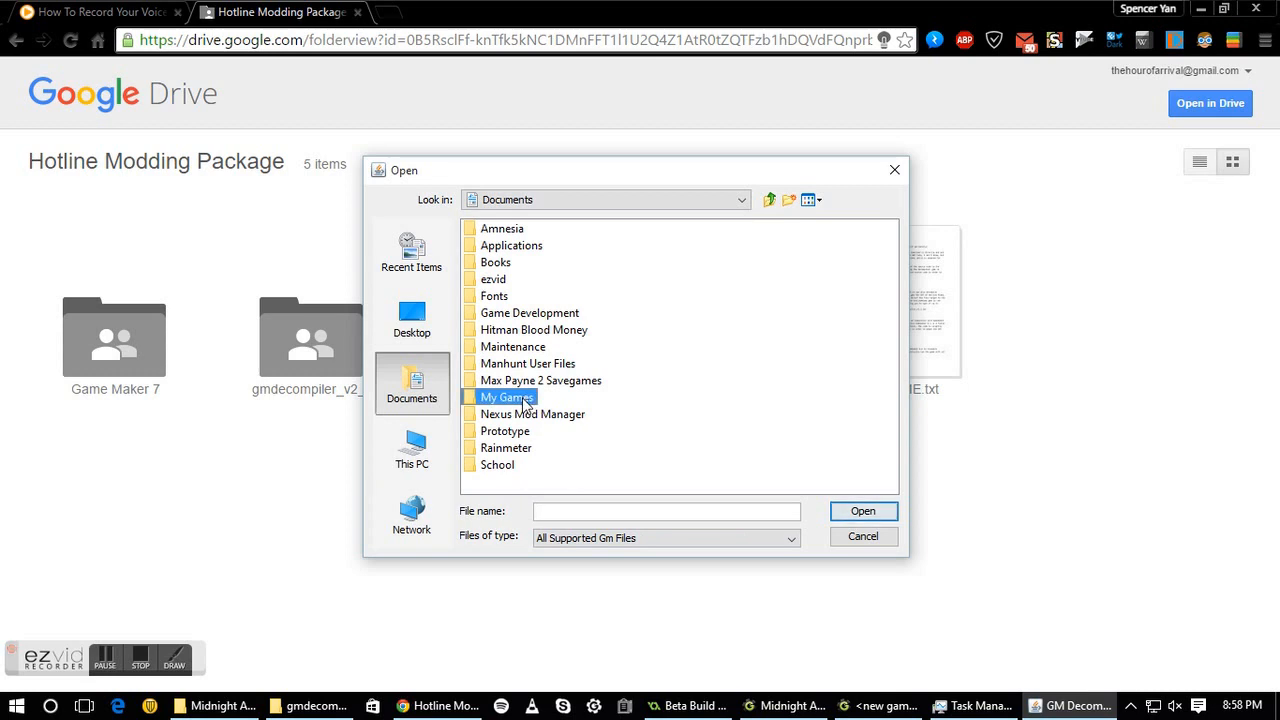
{"action": "left_click", "coordinate": [712, 388]}
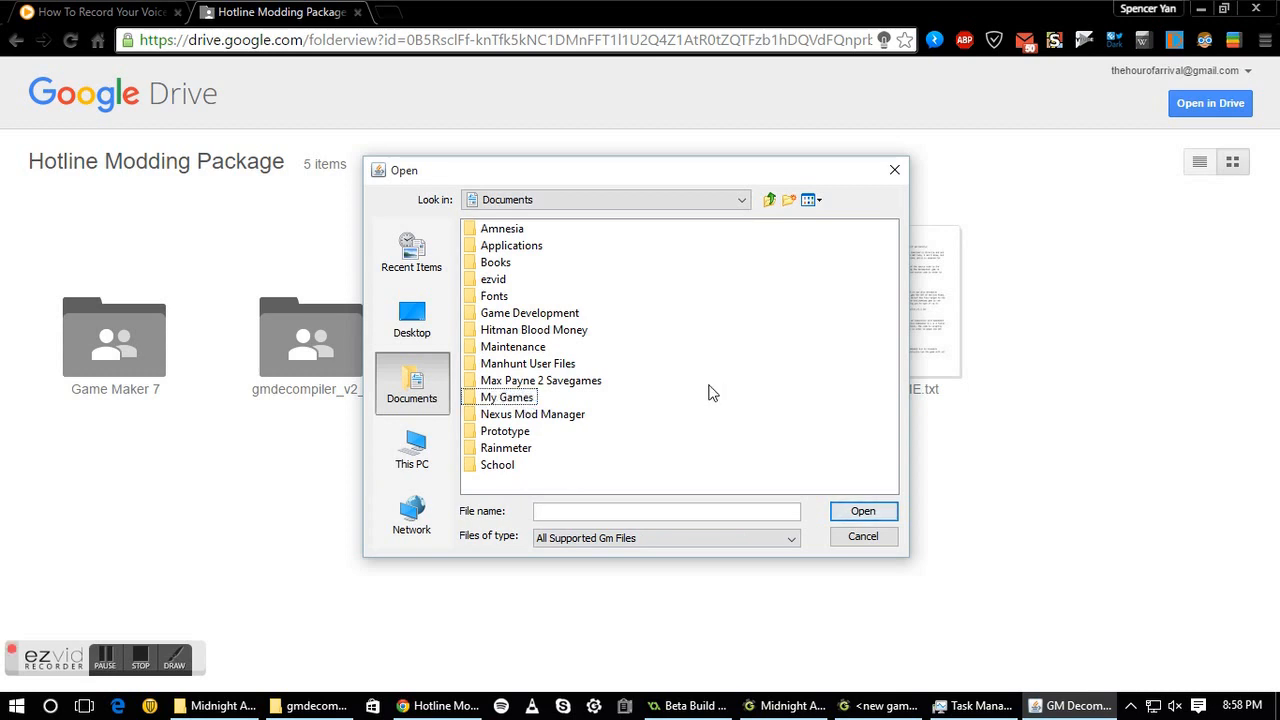
{"action": "left_click", "coordinate": [533, 316]}
{"action": "double_click", "coordinate": [533, 316]}
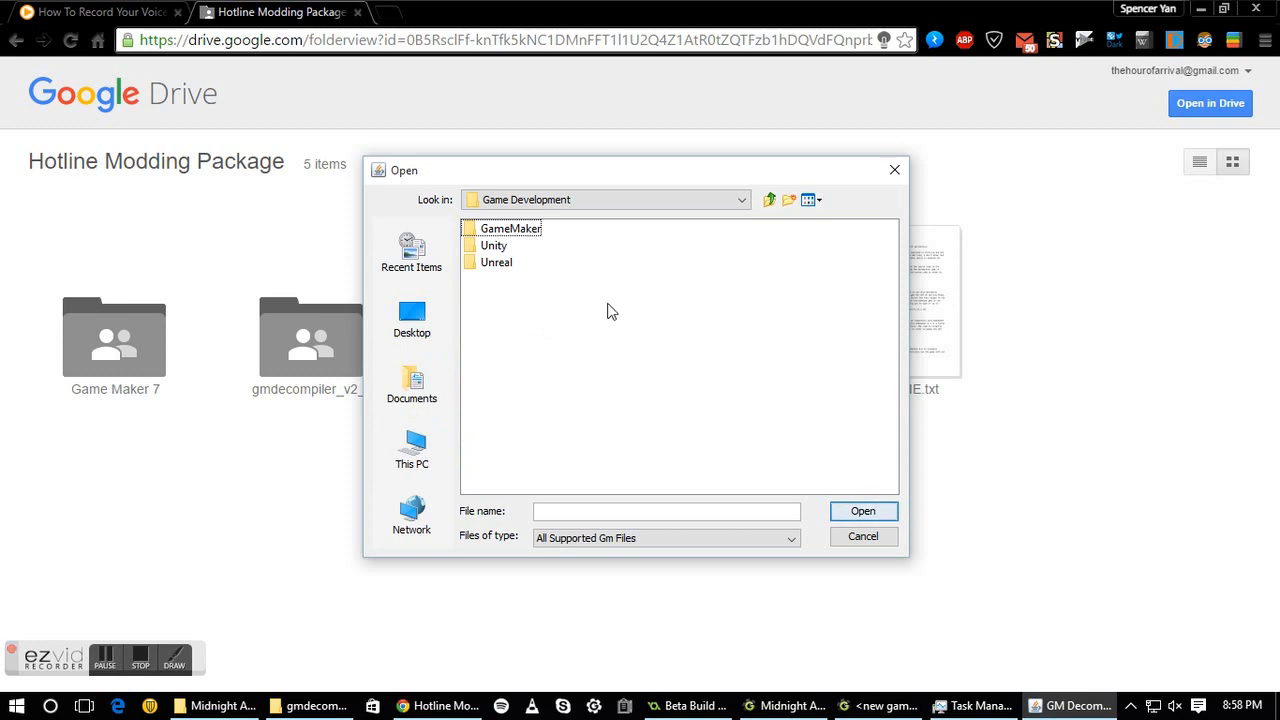
{"action": "left_click", "coordinate": [530, 230]}
{"action": "double_click", "coordinate": [530, 230]}
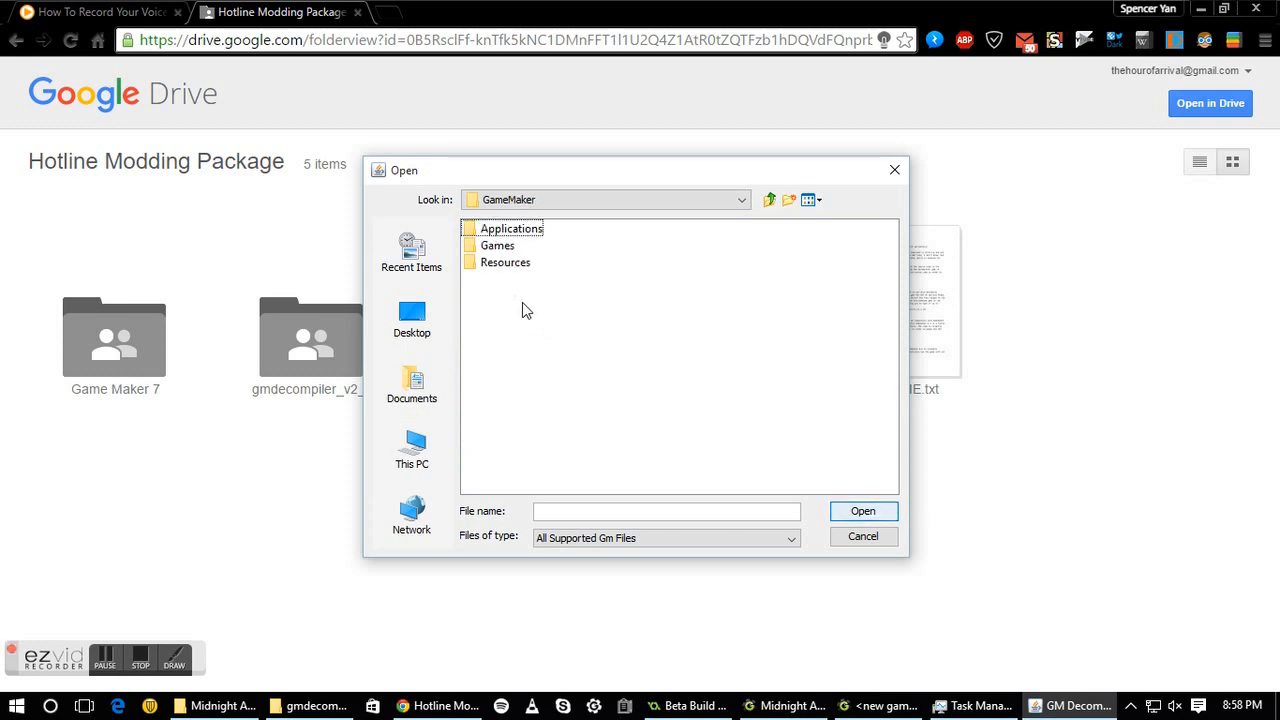
{"action": "left_click", "coordinate": [506, 248]}
{"action": "double_click", "coordinate": [507, 250]}
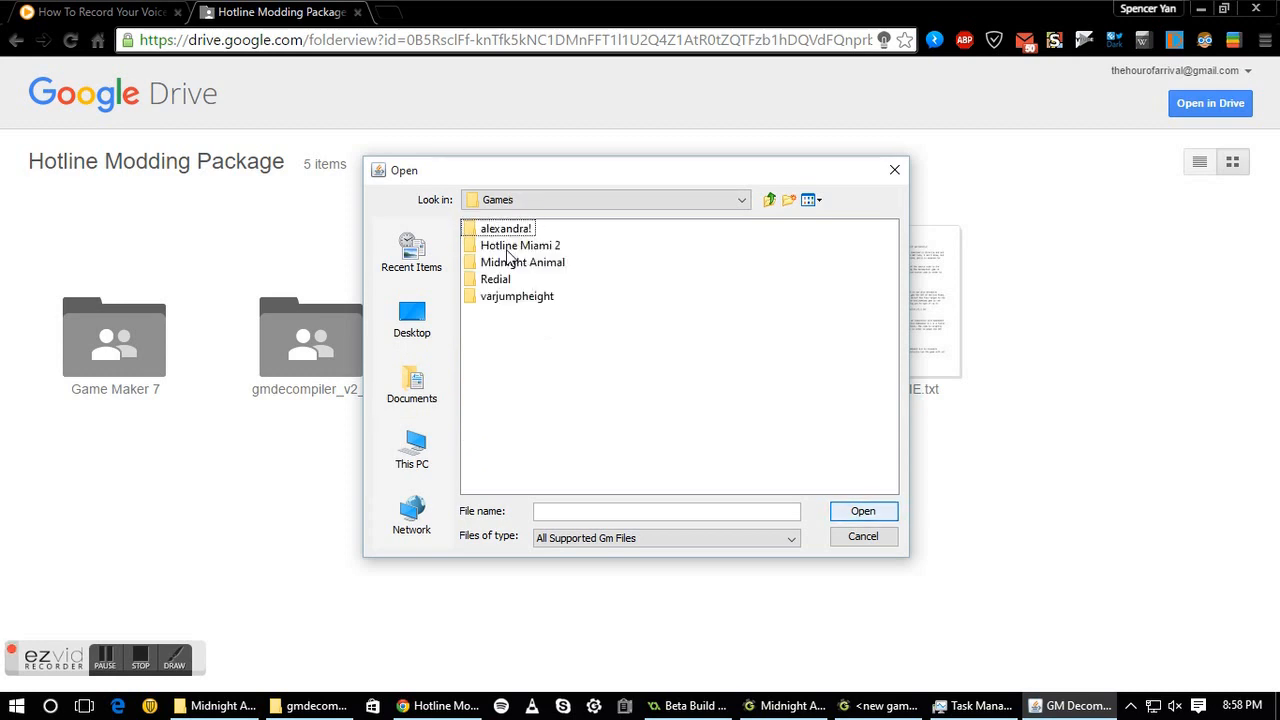
{"action": "left_click", "coordinate": [507, 250]}
{"action": "double_click", "coordinate": [505, 260]}
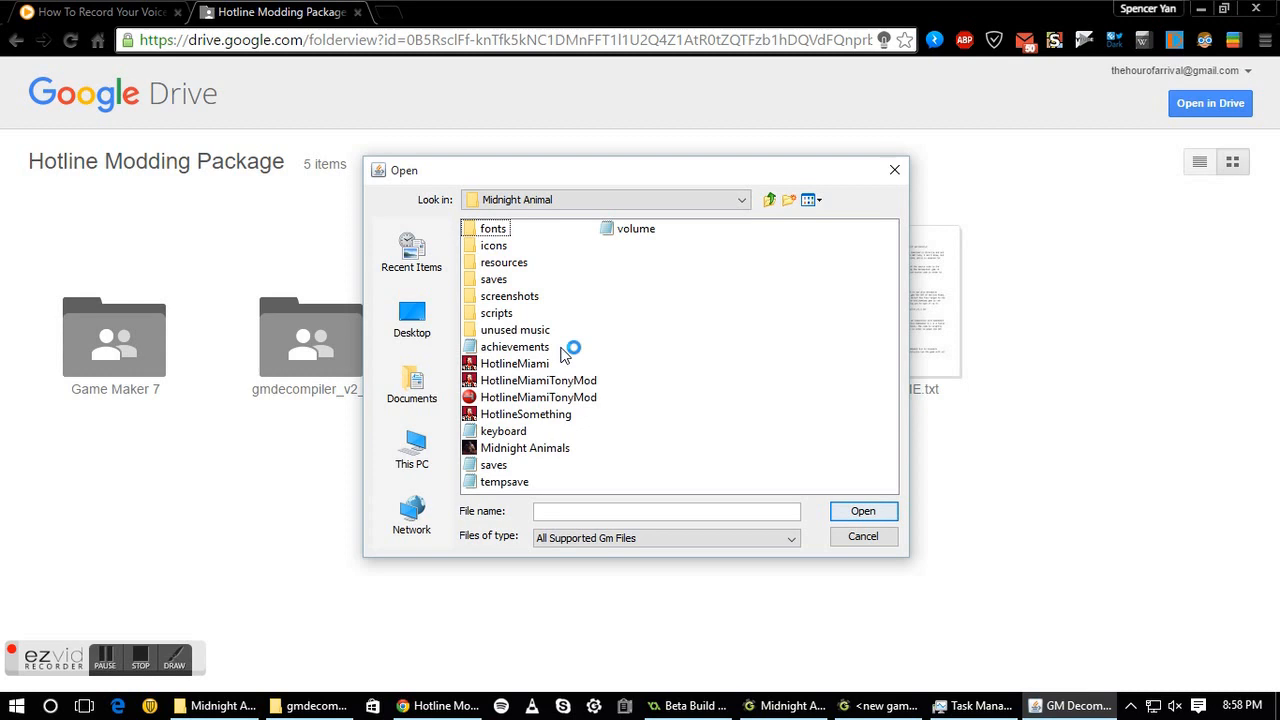
{"action": "double_click", "coordinate": [540, 366]}
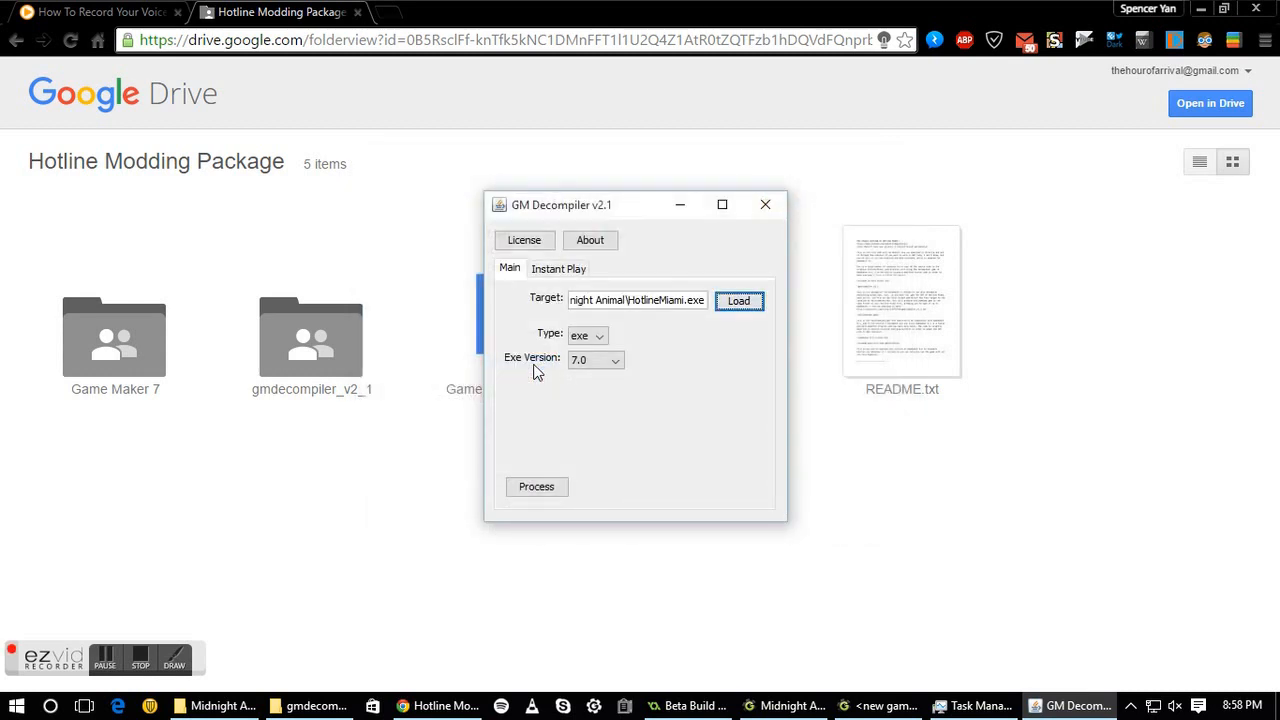
Check the decompiler's Type and Exe Version choices, keeping exe and 7.0, and close the decompiler without processing
{"action": "left_click", "coordinate": [587, 338]}
{"action": "left_click", "coordinate": [587, 338]}
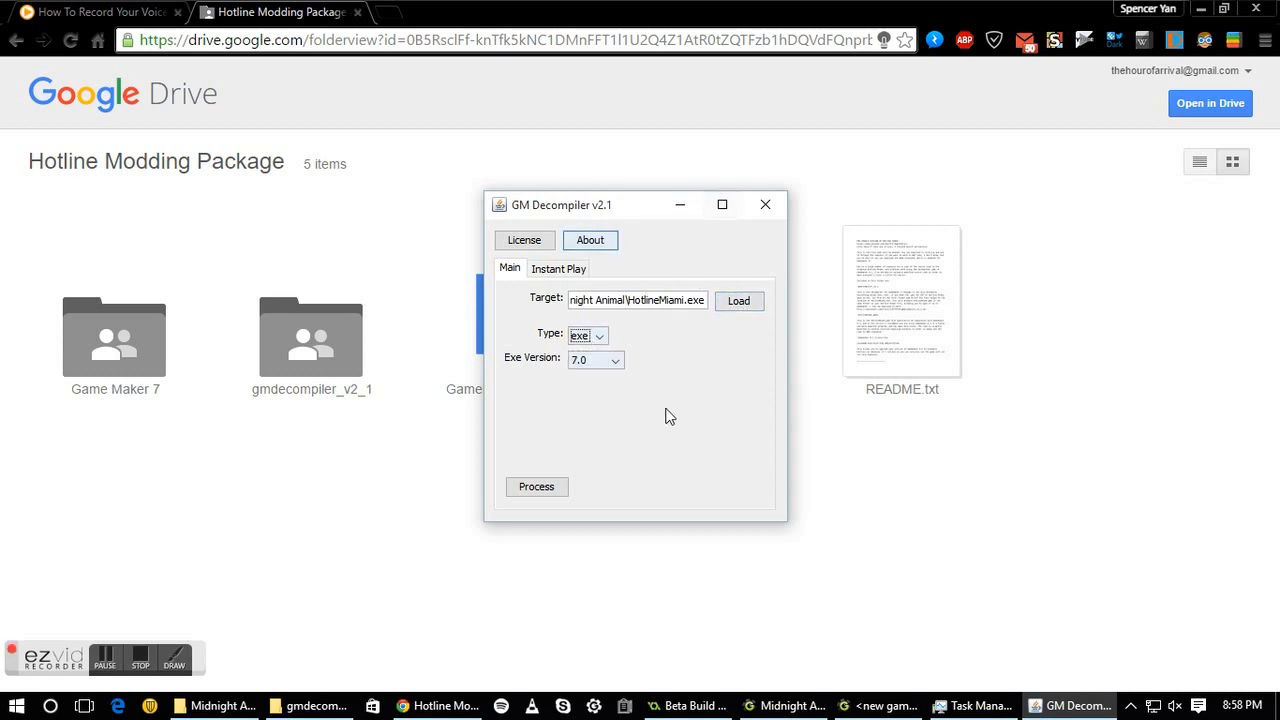
{"action": "left_click", "coordinate": [608, 361]}
{"action": "left_click", "coordinate": [606, 408]}
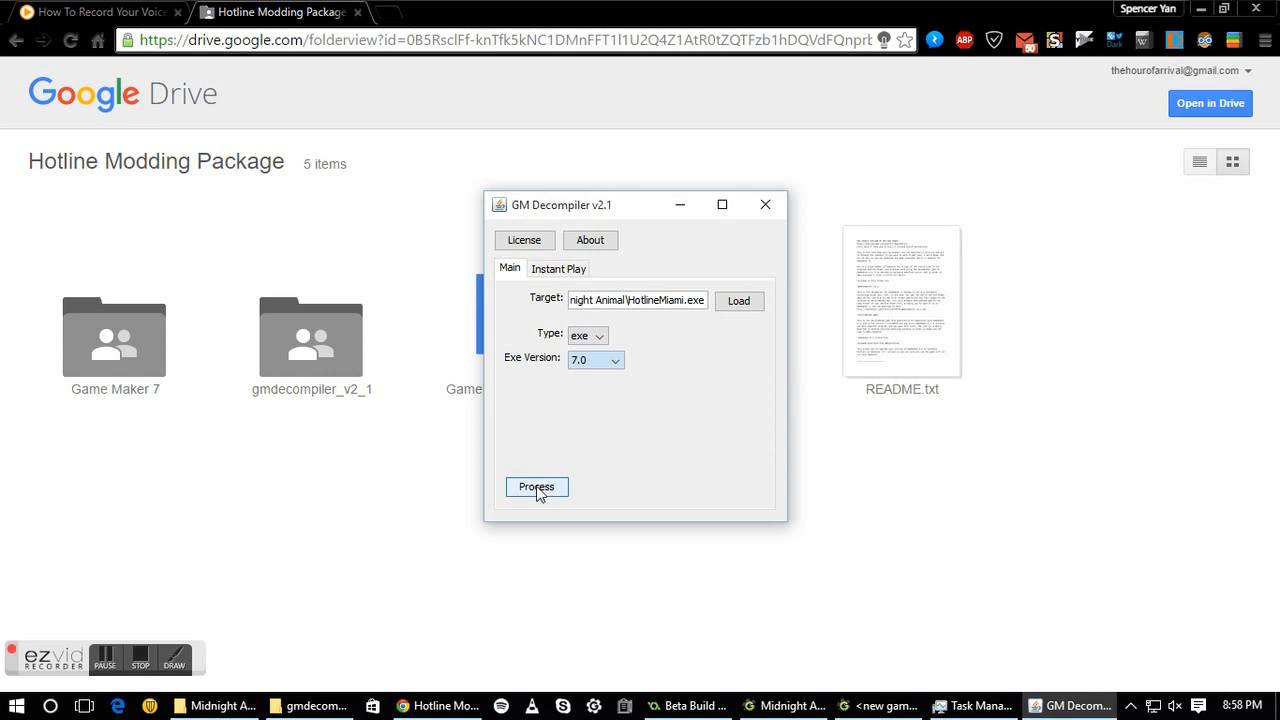
{"action": "left_click", "coordinate": [764, 206]}
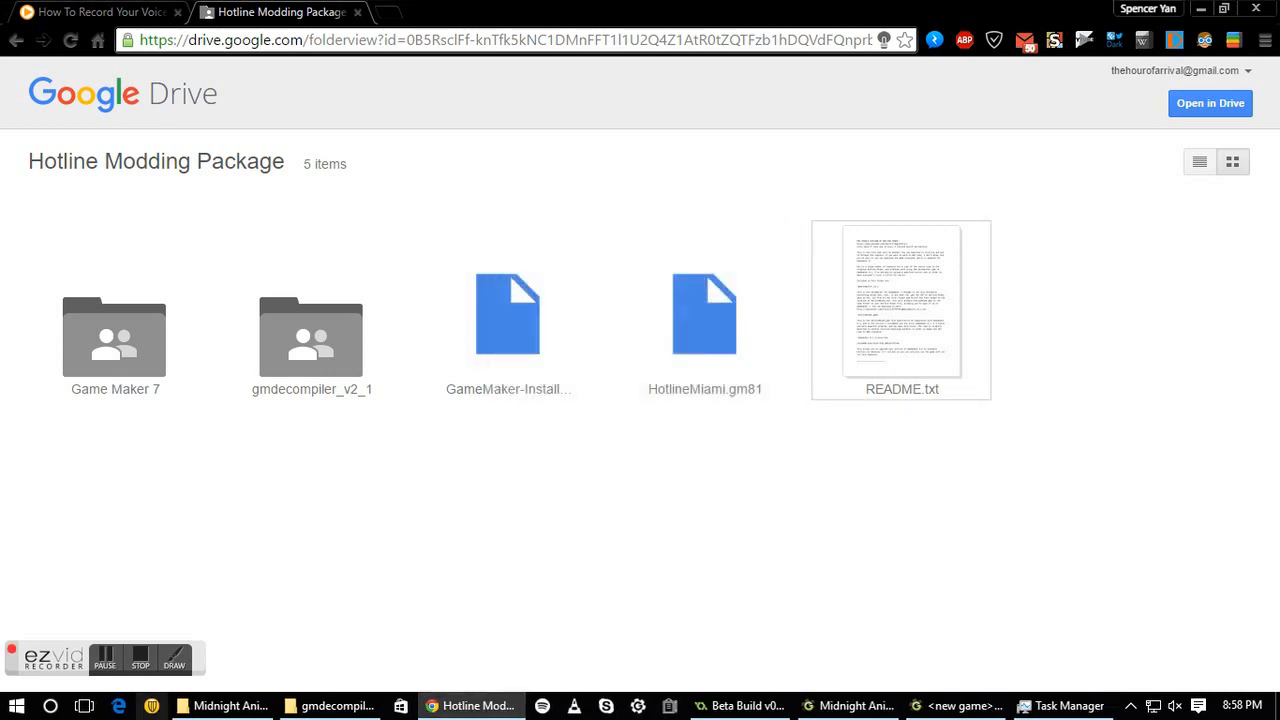
Find the HotlineMiami Game Maker file in the Midnight Animal folder and return to the Drive folder in the browser
{"action": "left_click", "coordinate": [250, 707]}
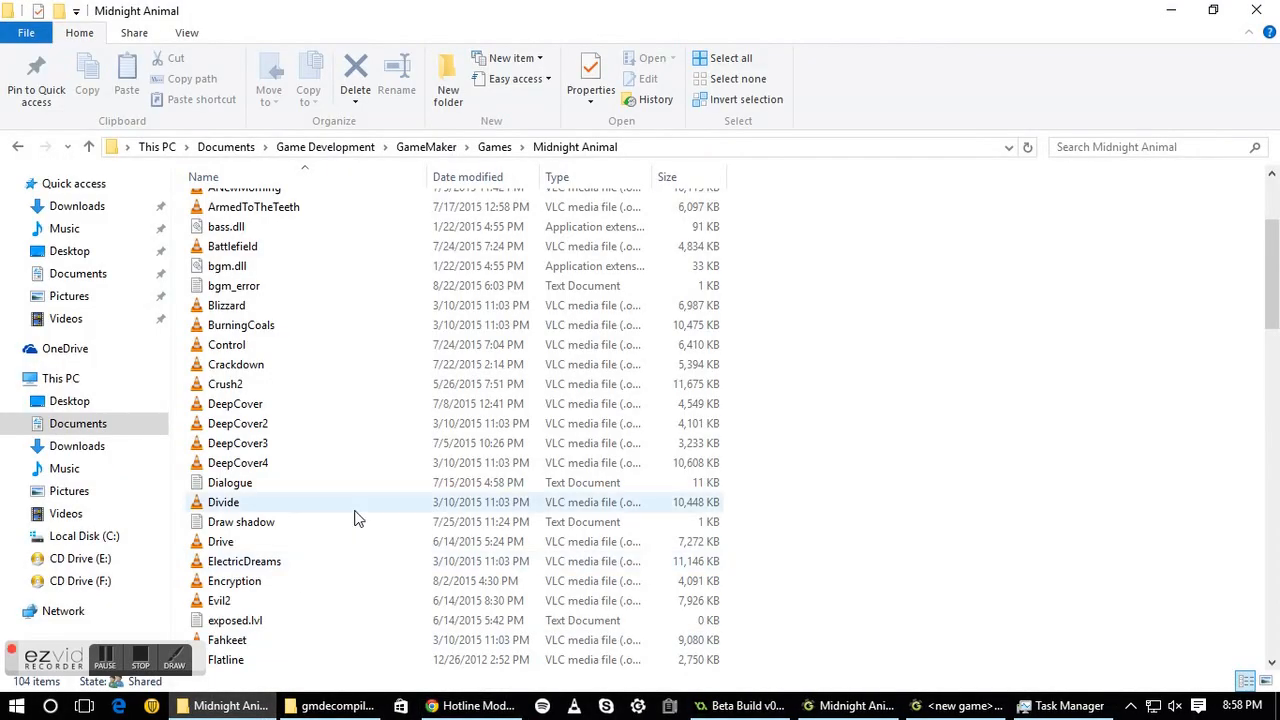
{"action": "scroll", "coordinate": [357, 517], "scroll_direction": "down", "scroll_amount": 4}
{"action": "scroll", "coordinate": [357, 517], "scroll_direction": "down", "scroll_amount": 2}
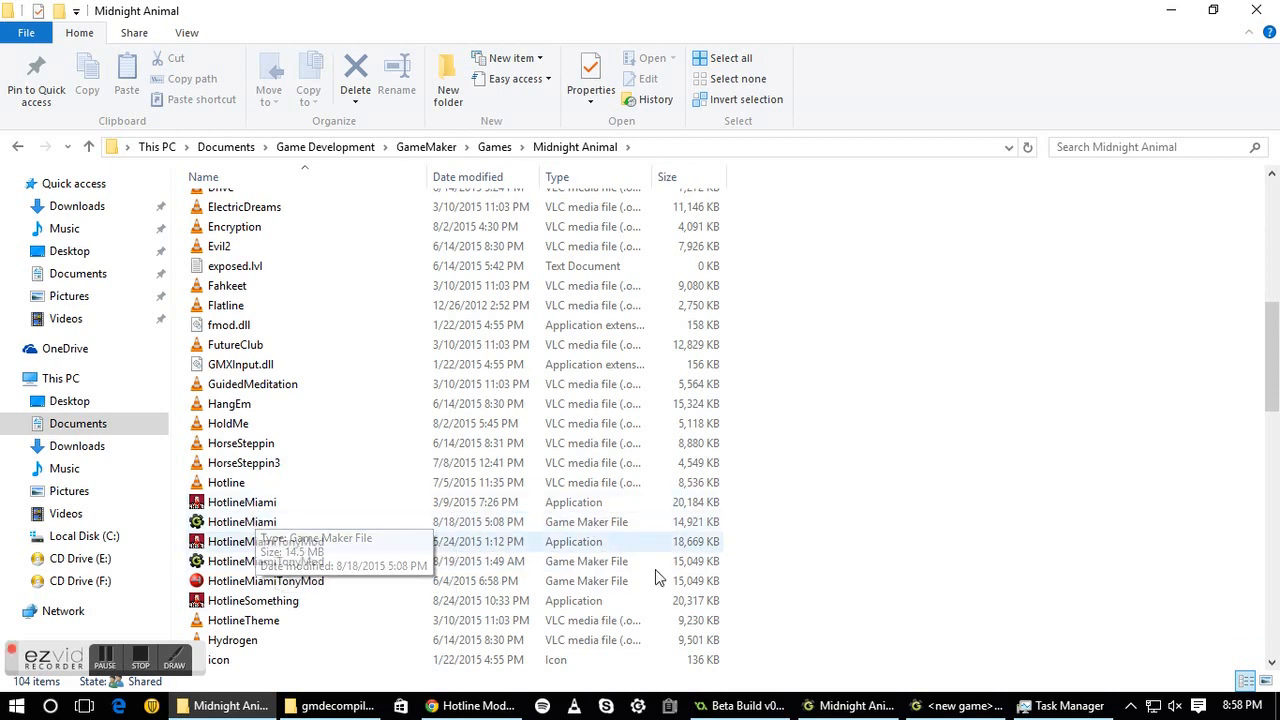
{"action": "left_click", "coordinate": [478, 706]}
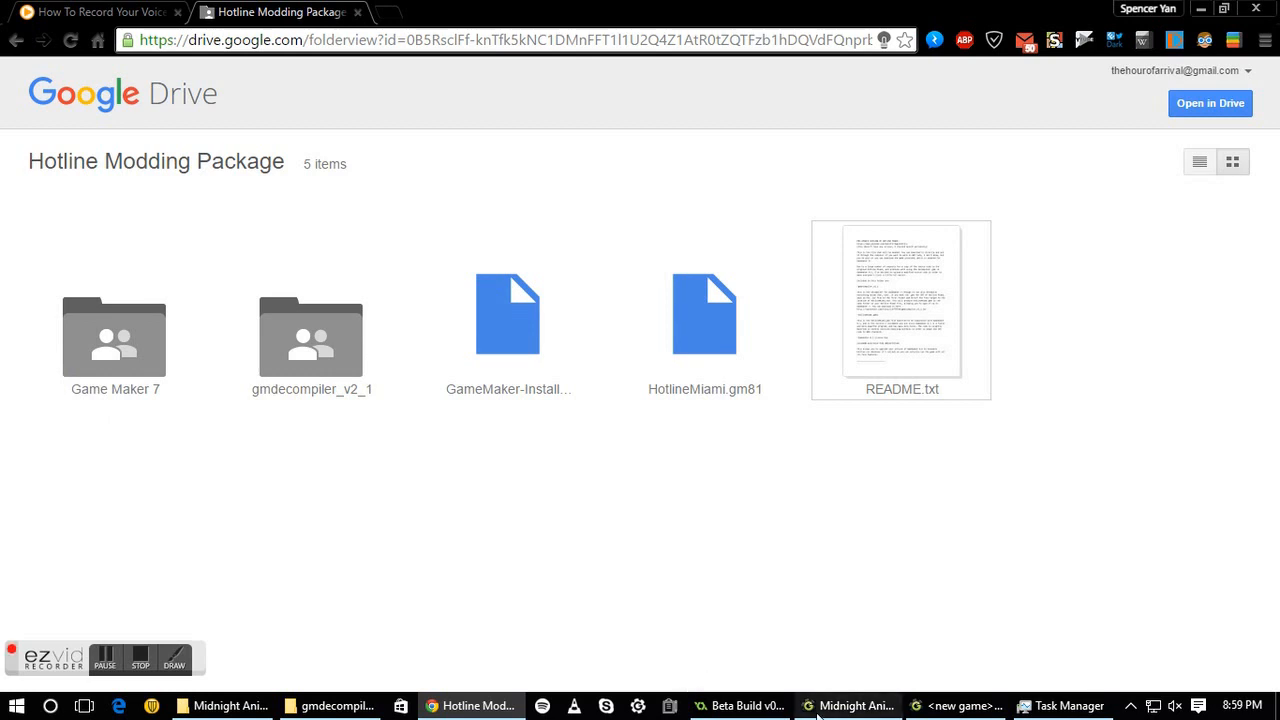
Switch to GameMaker 8.1 and open the HotlineMiami game file from the Midnight Animal folder under Games
{"action": "mouse_move", "coordinate": [945, 712]}
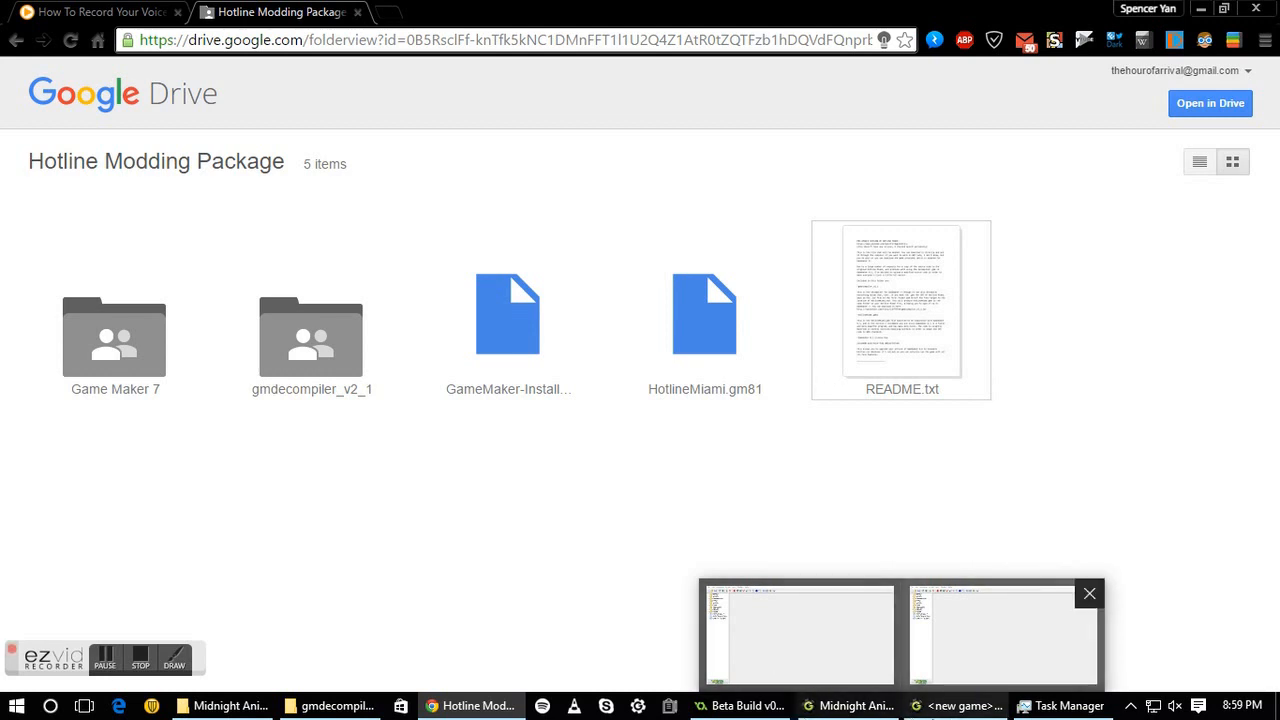
{"action": "left_click", "coordinate": [945, 712]}
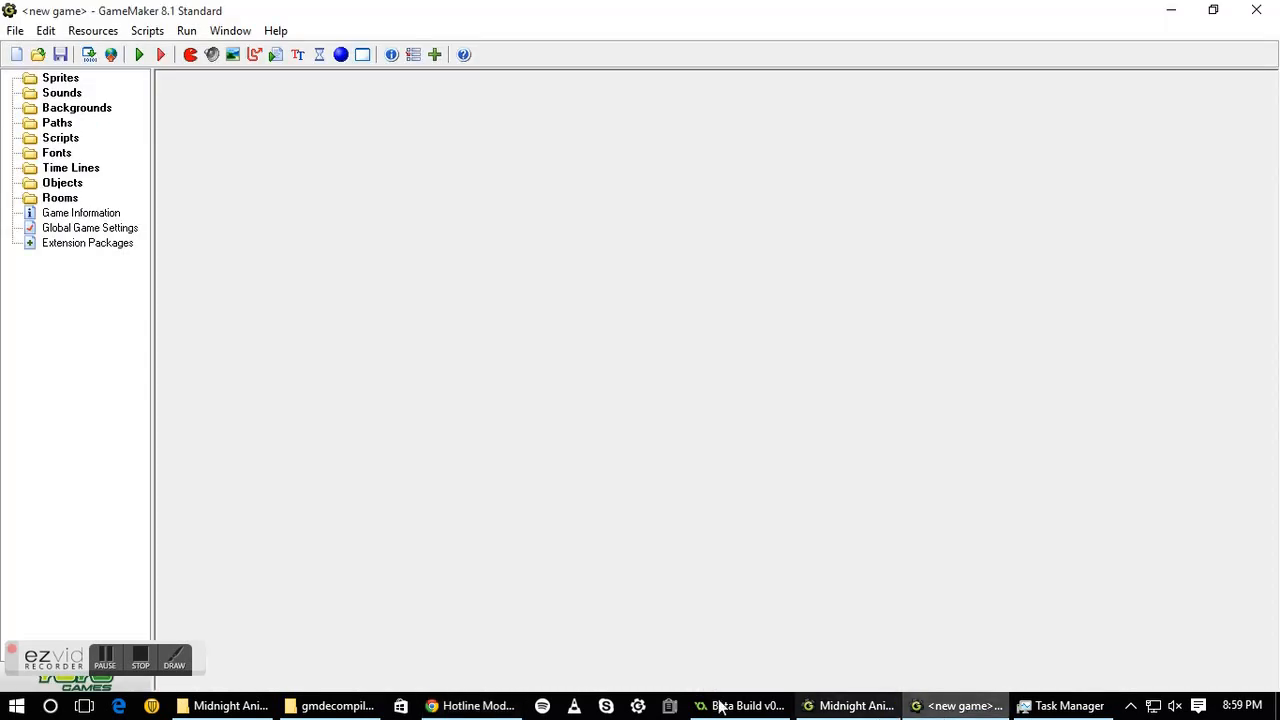
{"action": "left_click", "coordinate": [12, 30]}
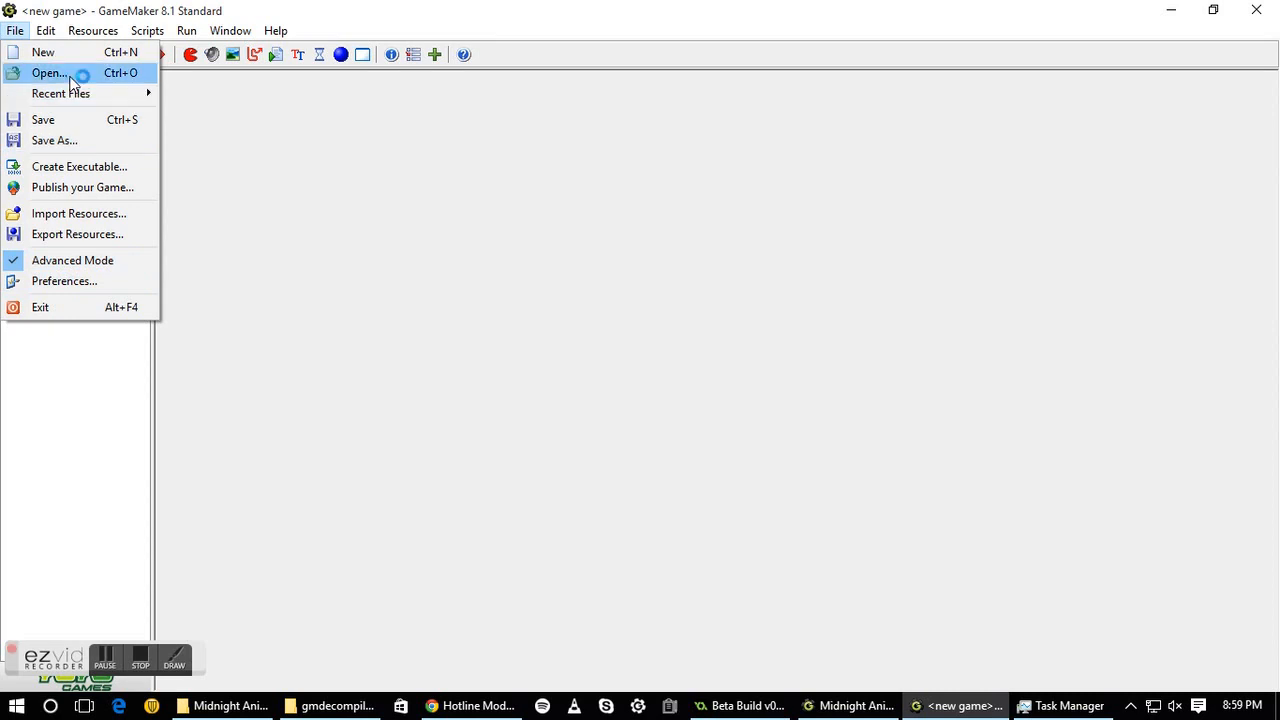
{"action": "left_click", "coordinate": [50, 73]}
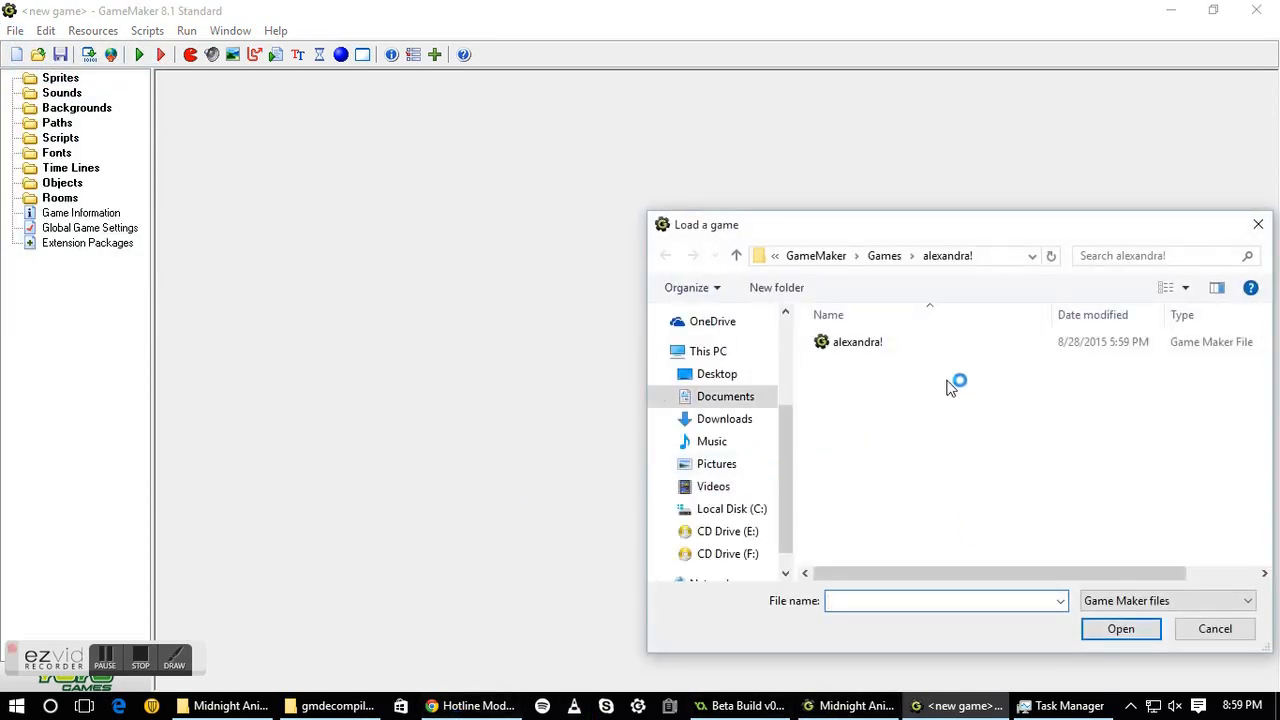
{"action": "left_click", "coordinate": [877, 255]}
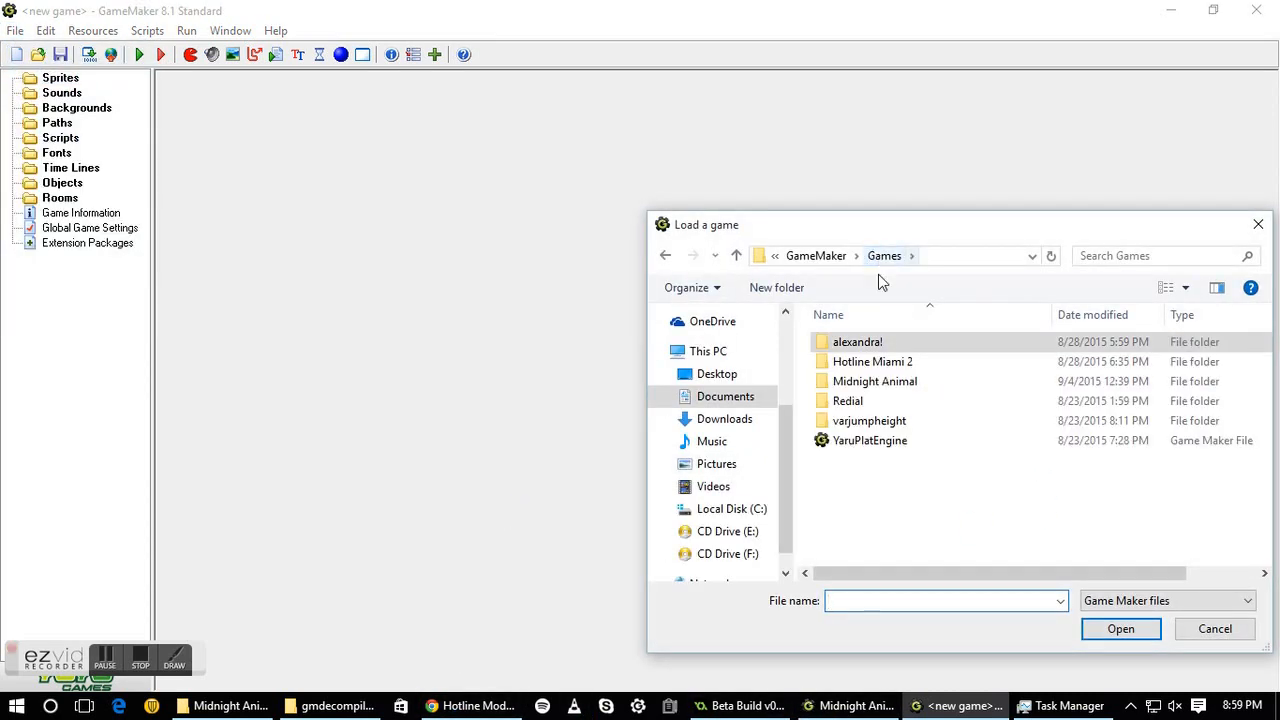
{"action": "double_click", "coordinate": [877, 385]}
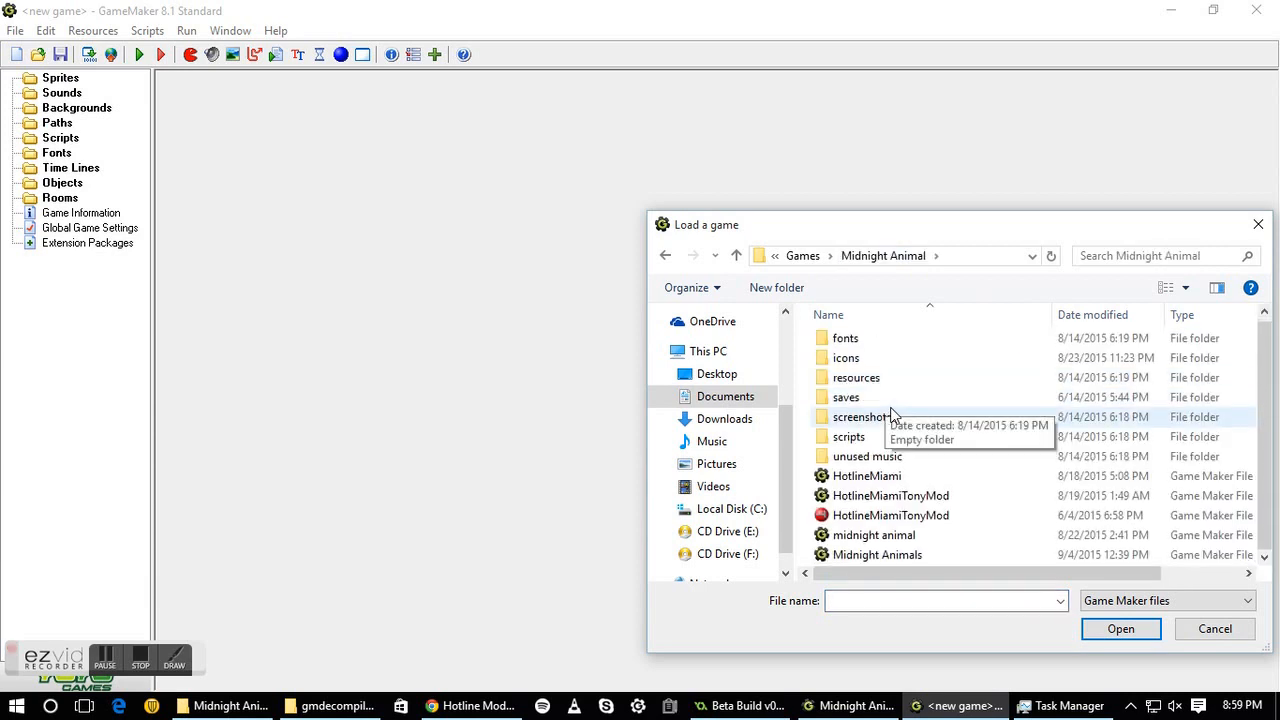
{"action": "double_click", "coordinate": [910, 477]}
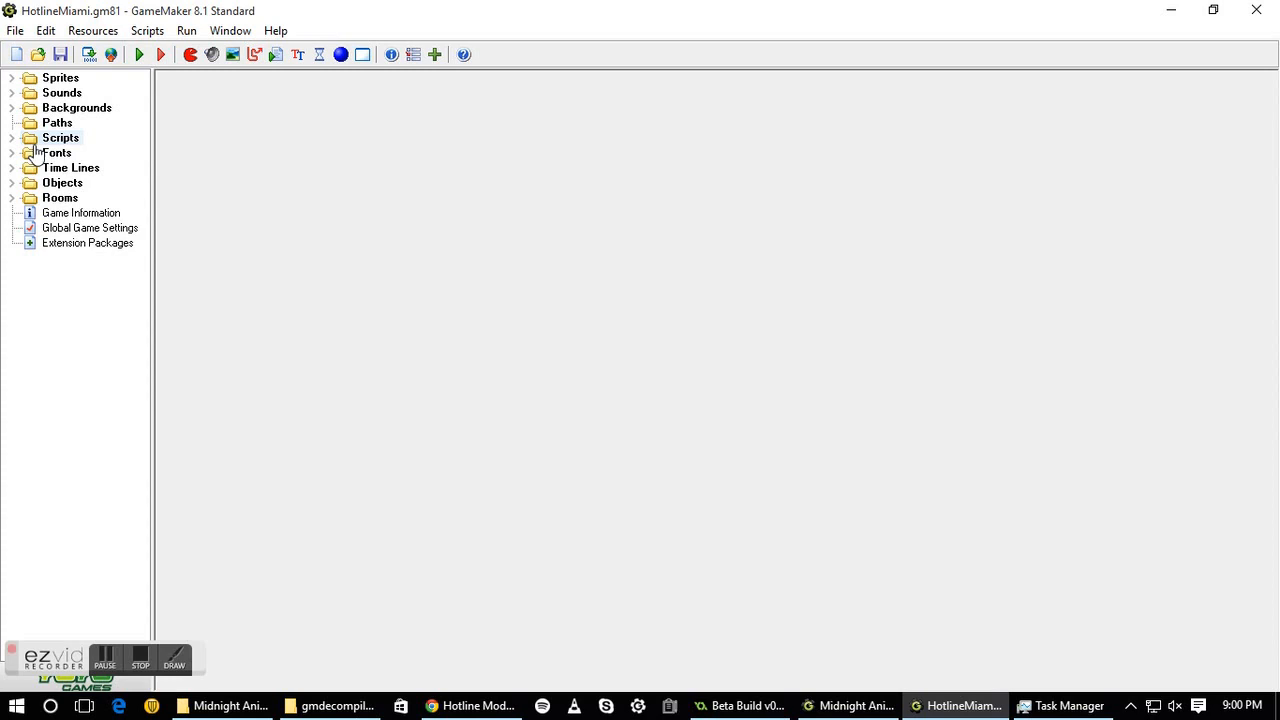
Expand the Sprites folder and widen the resource tree so the sprite names can be read
{"action": "double_click", "coordinate": [40, 80]}
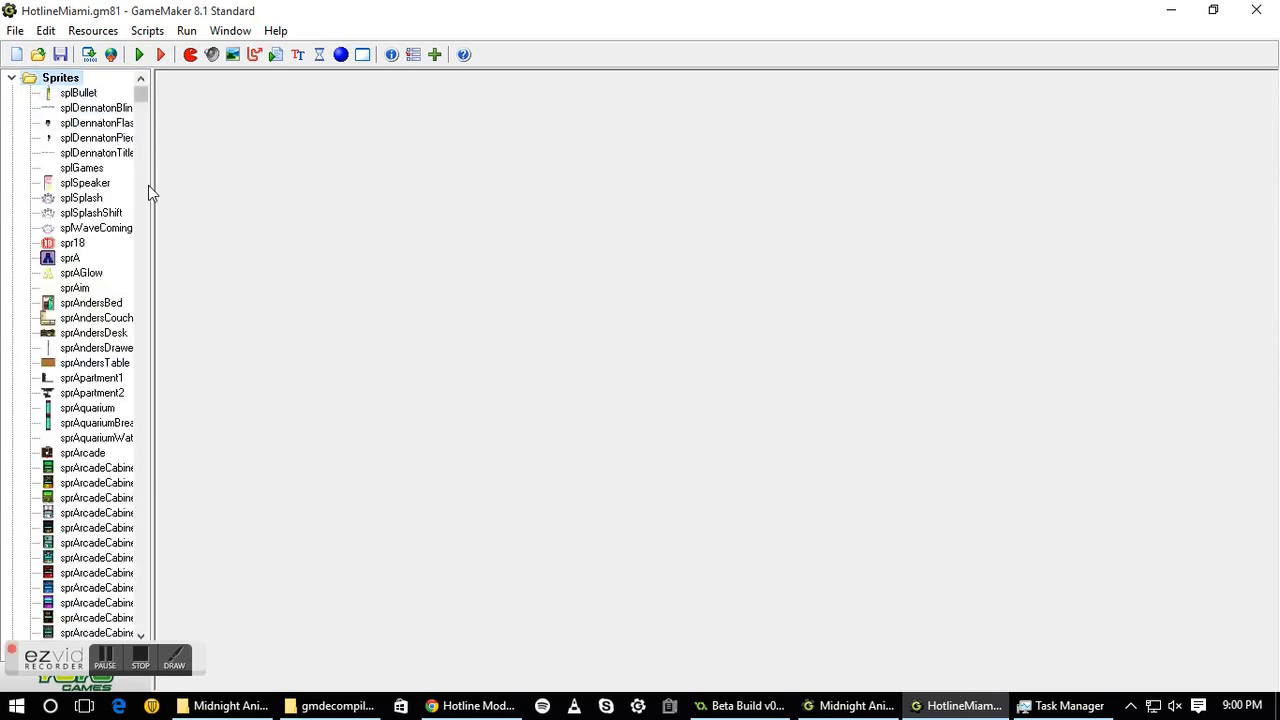
{"action": "scroll", "coordinate": [151, 186], "scroll_direction": "down", "scroll_amount": 11}
{"action": "left_click_drag", "start_coordinate": [151, 186], "coordinate": [200, 262]}
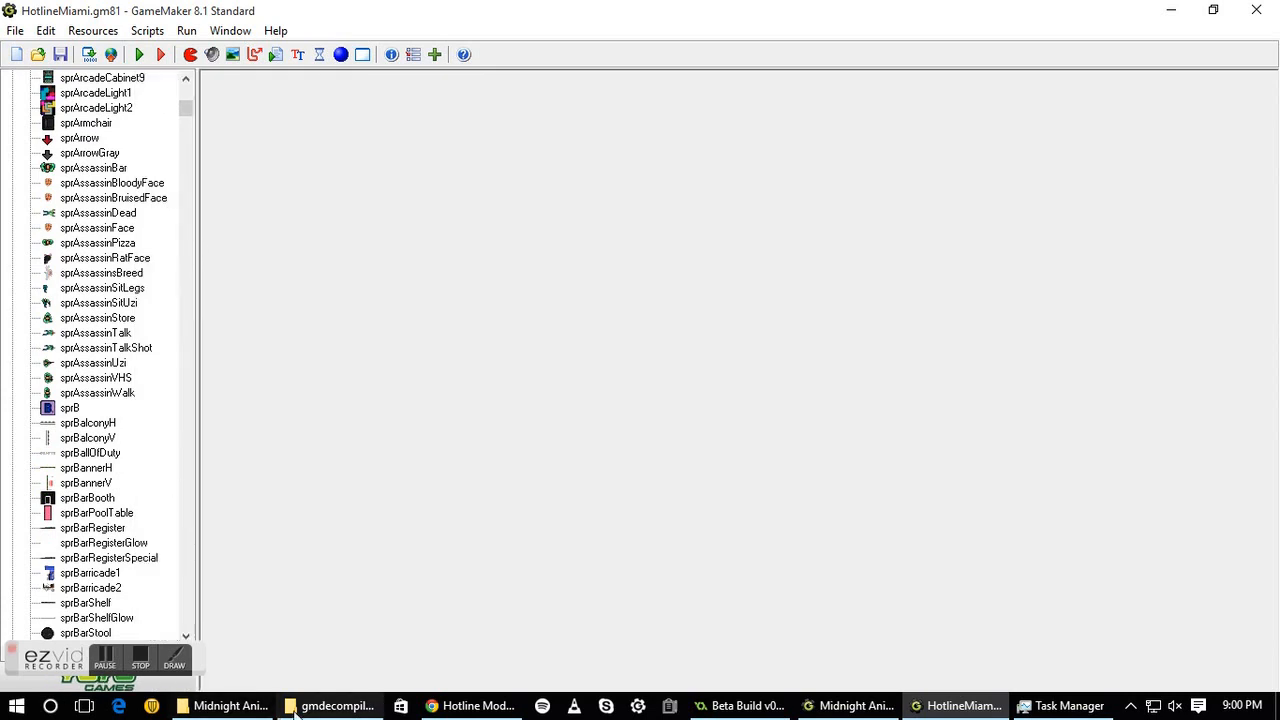
Inspect the sprAssassinFace sprite's frames with the animation preview shown, then close its editor and properties
{"action": "double_click", "coordinate": [106, 228]}
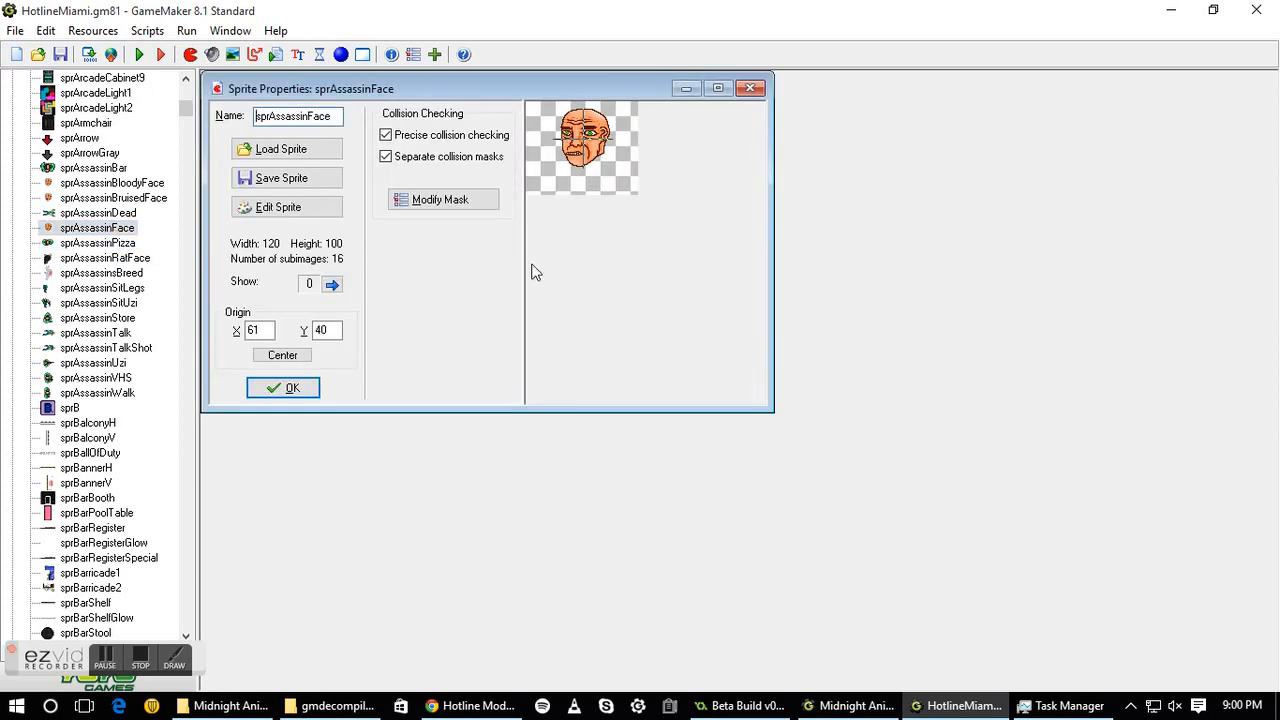
{"action": "left_click", "coordinate": [279, 207]}
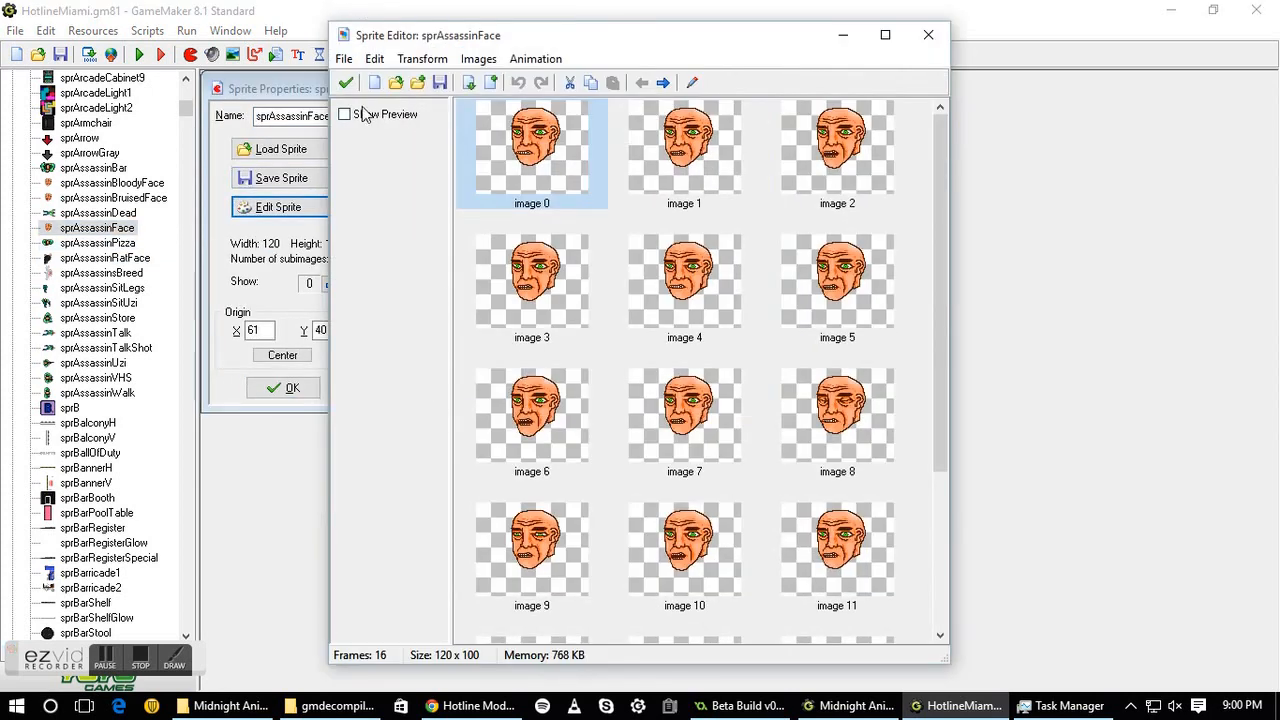
{"action": "left_click", "coordinate": [345, 114]}
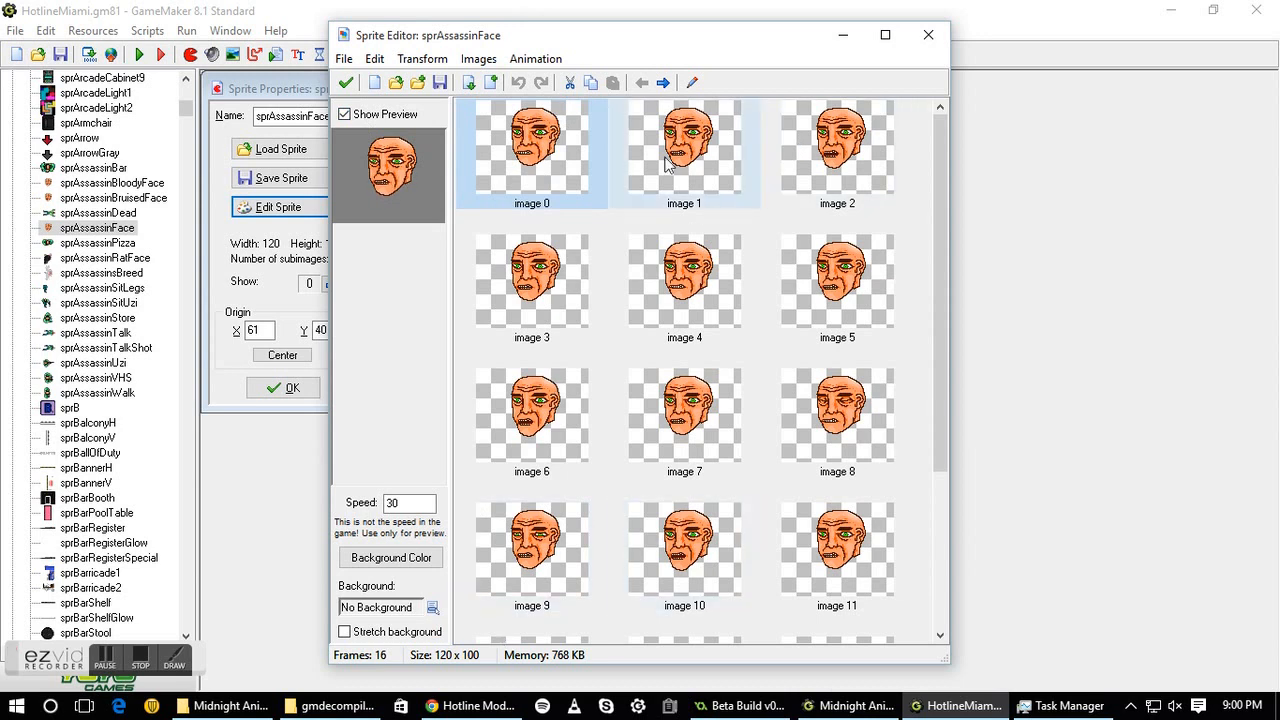
{"action": "left_click", "coordinate": [347, 80]}
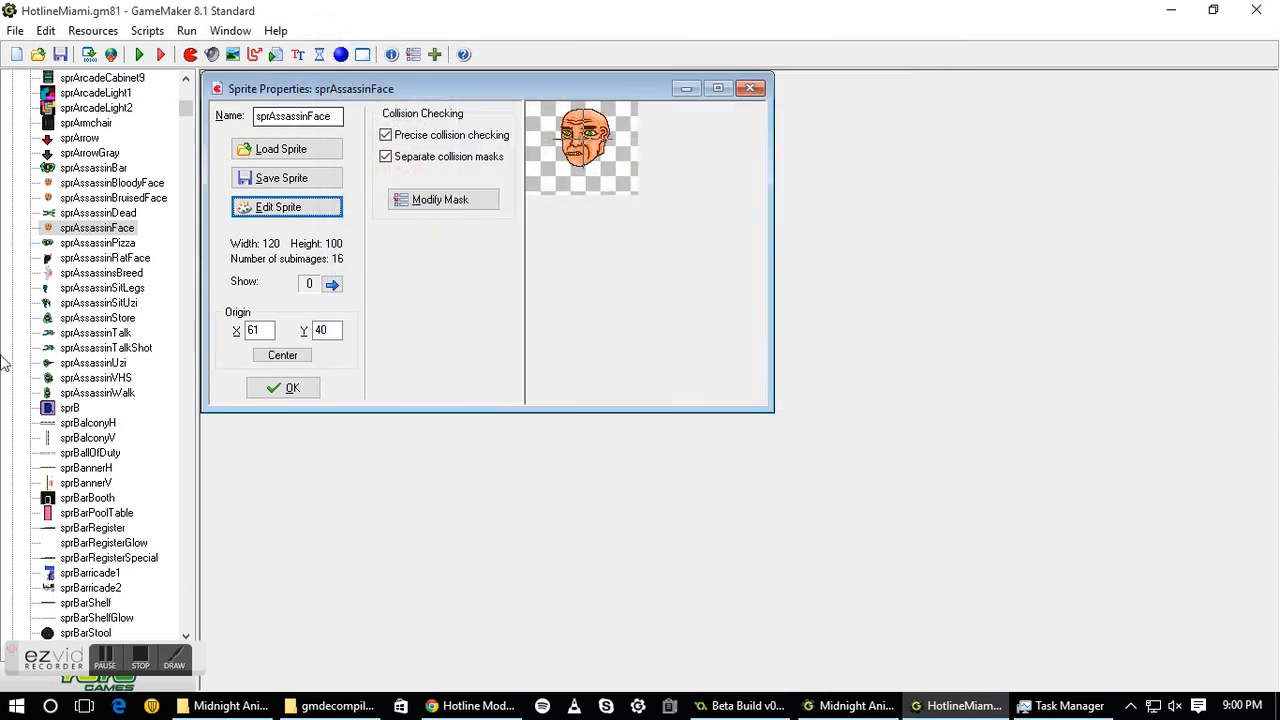
{"action": "left_click", "coordinate": [305, 390]}
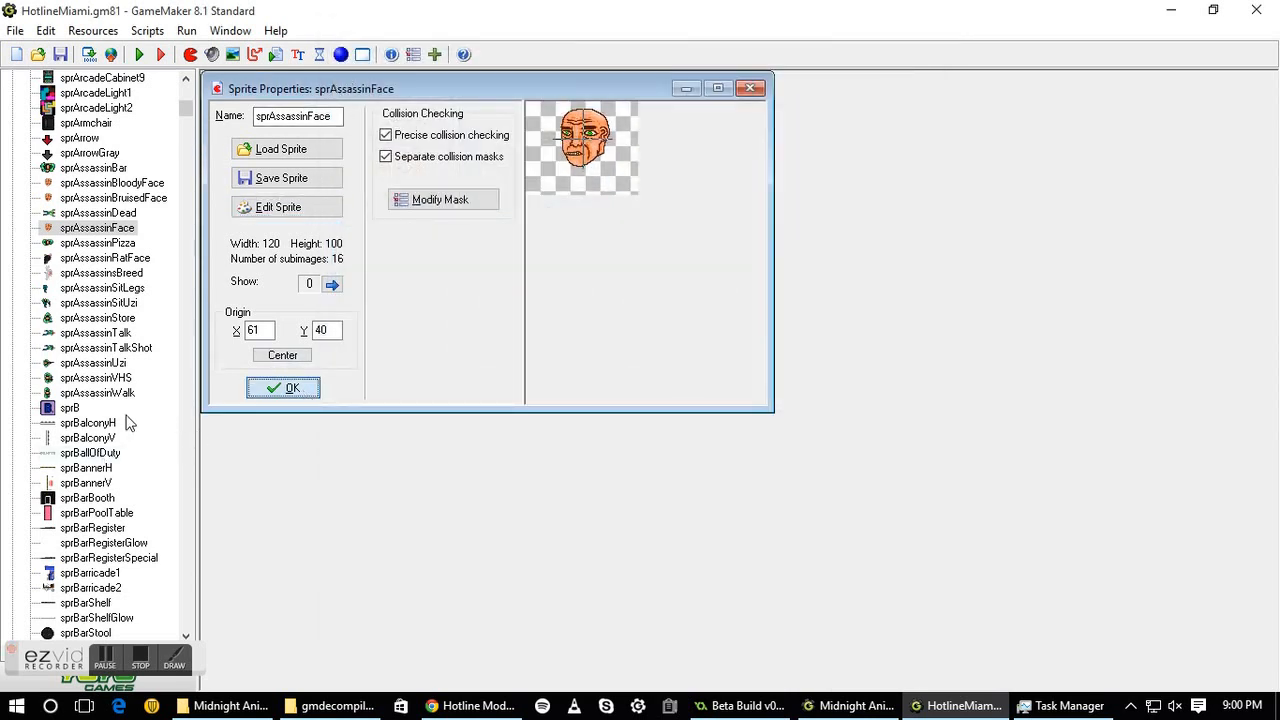
Collapse the Sprites folder and expand the Objects folder in the resource tree
{"action": "scroll", "coordinate": [150, 437], "scroll_direction": "down", "scroll_amount": 17}
{"action": "scroll", "coordinate": [138, 336], "scroll_direction": "up", "scroll_amount": 20}
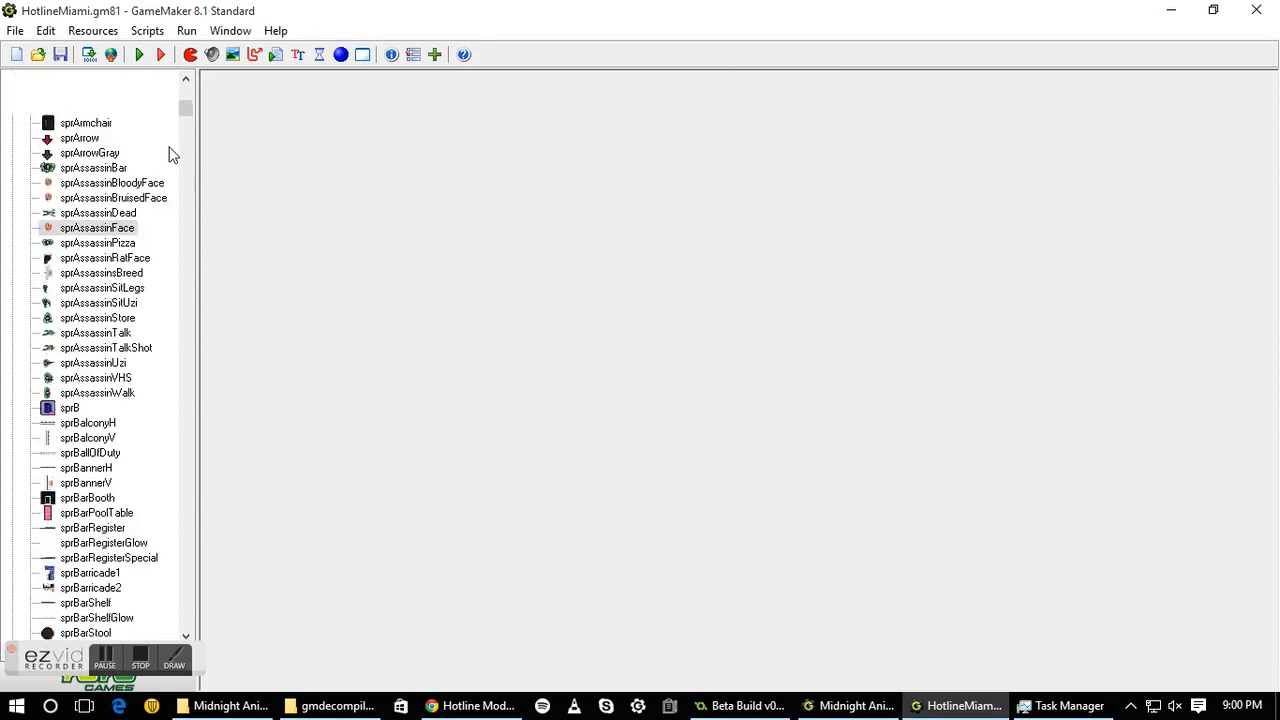
{"action": "double_click", "coordinate": [54, 82]}
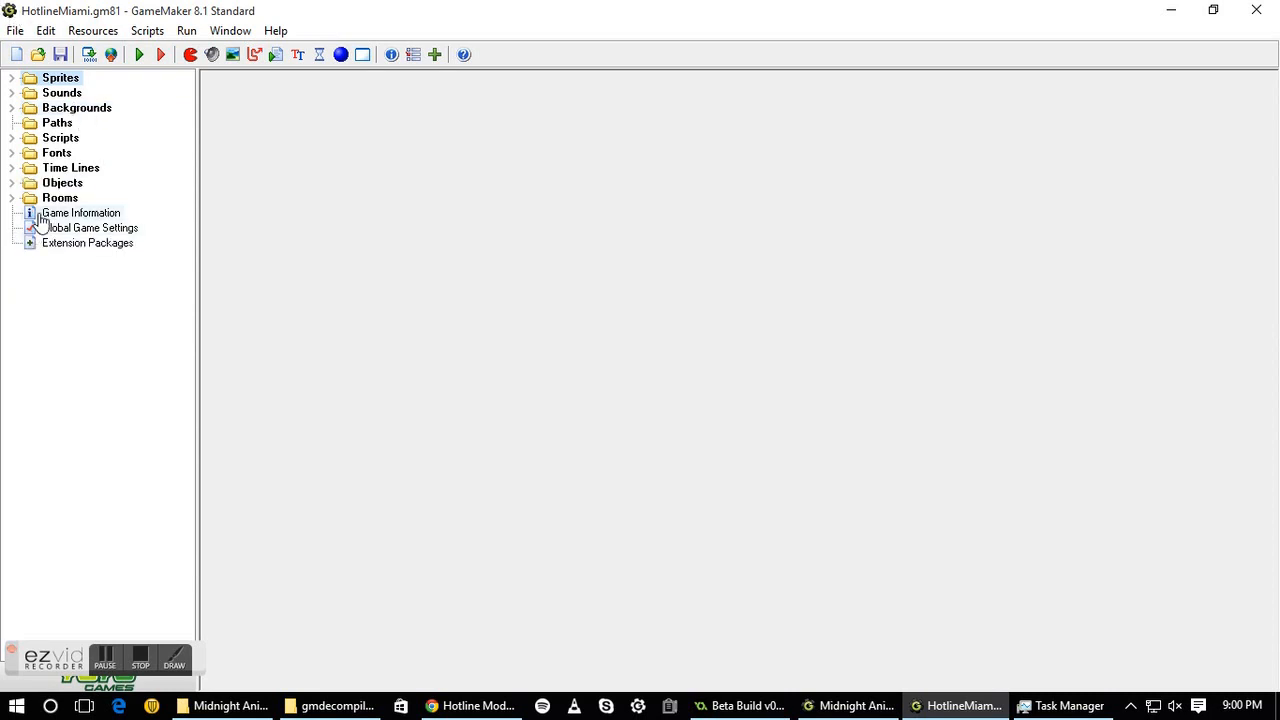
{"action": "double_click", "coordinate": [66, 186]}
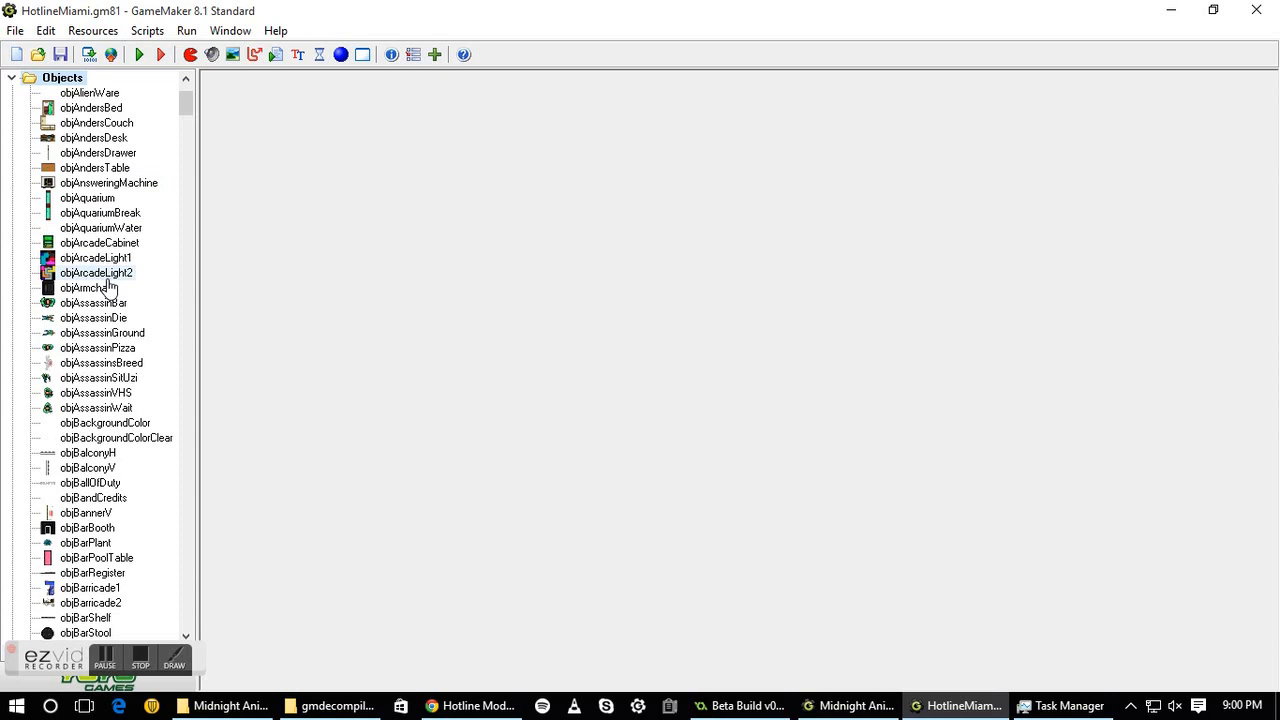
Find objBriefcase among the objects, open its properties and highlight its name
{"action": "scroll", "coordinate": [108, 310], "scroll_direction": "down", "scroll_amount": 6}
{"action": "scroll", "coordinate": [110, 330], "scroll_direction": "down", "scroll_amount": 20}
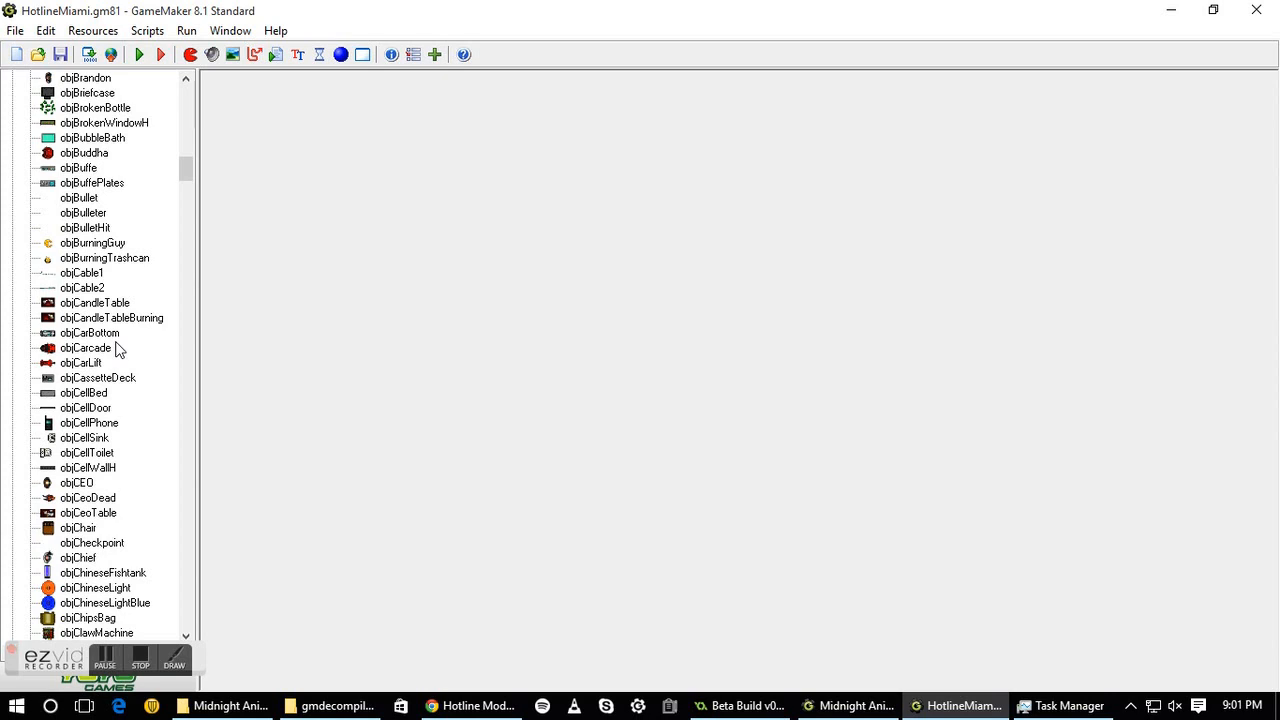
{"action": "scroll", "coordinate": [116, 346], "scroll_direction": "up", "scroll_amount": 4}
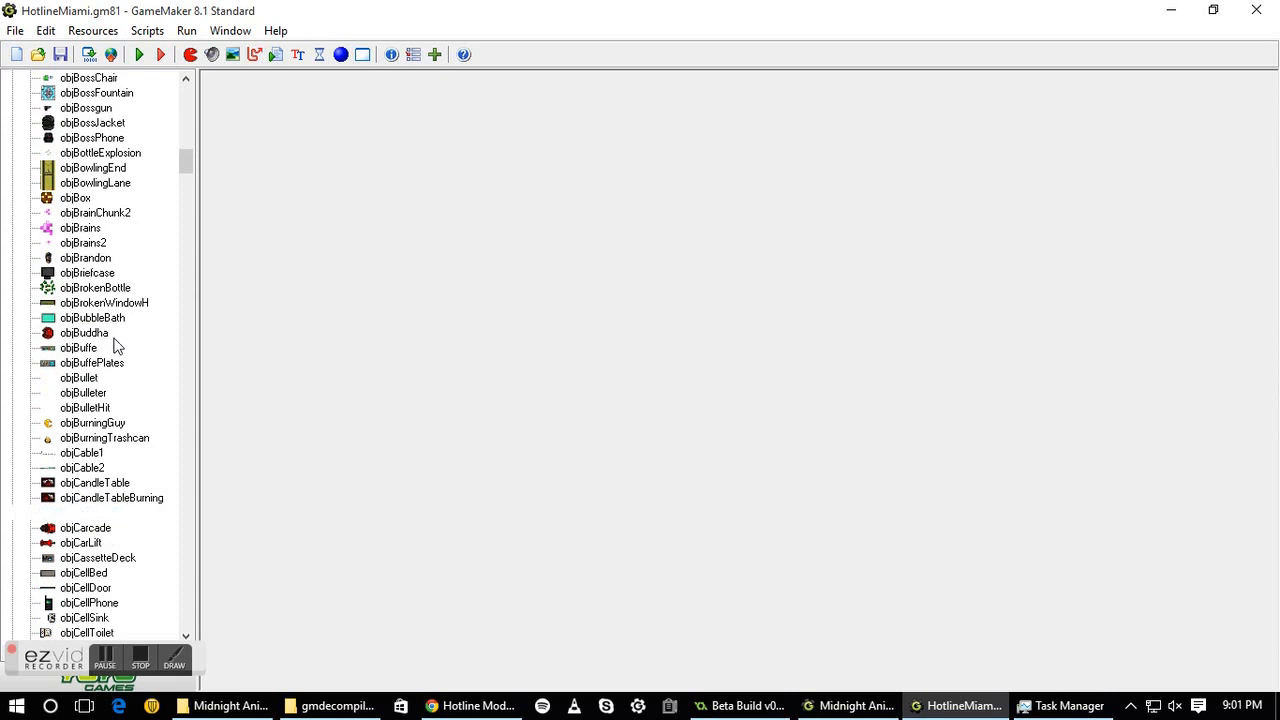
{"action": "double_click", "coordinate": [90, 274]}
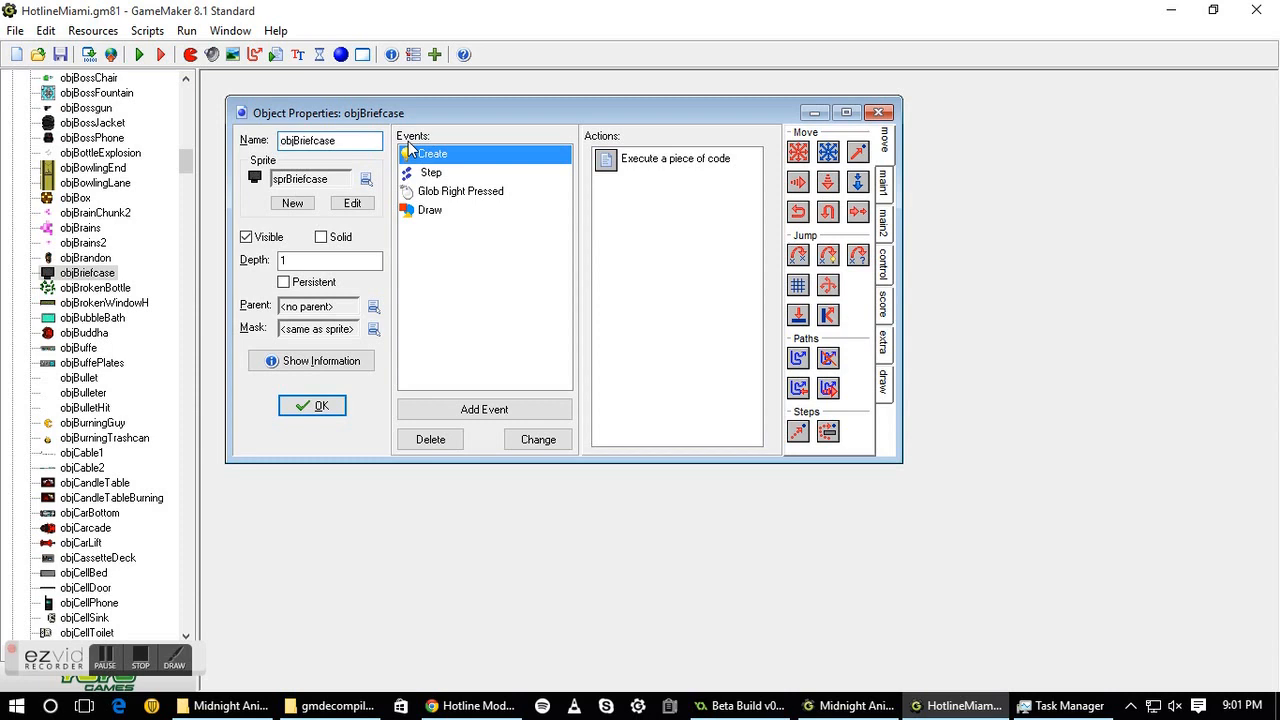
{"action": "left_click_drag", "start_coordinate": [365, 137], "coordinate": [130, 126]}
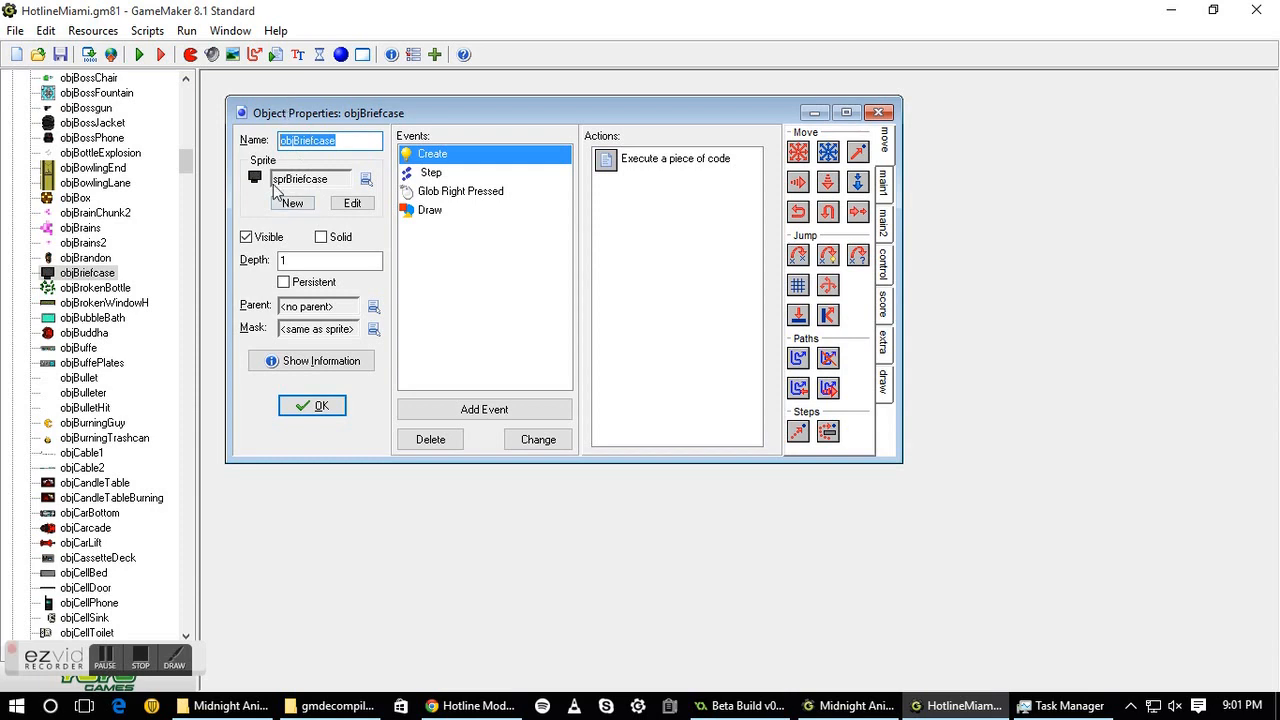
{"action": "left_click_drag", "start_coordinate": [185, 169], "coordinate": [184, 157]}
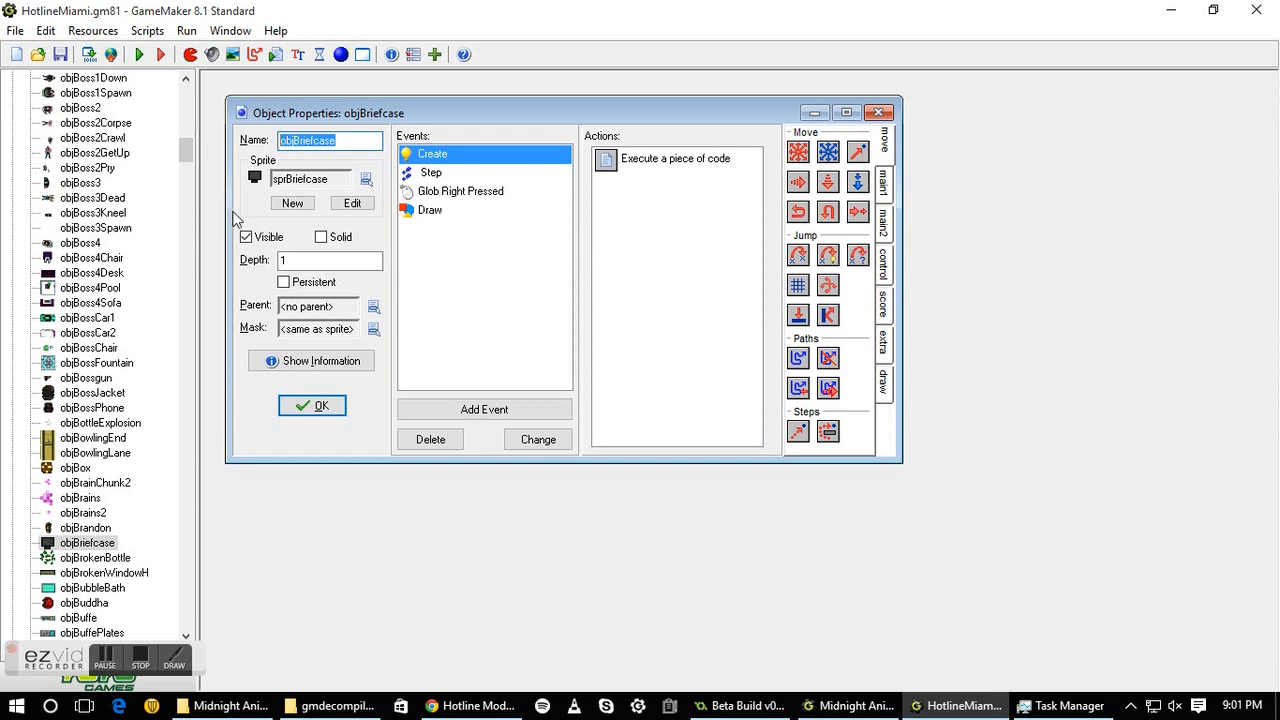
Look through the sprites that can be assigned to objBriefcase and close the list without choosing one
{"action": "left_click", "coordinate": [366, 180]}
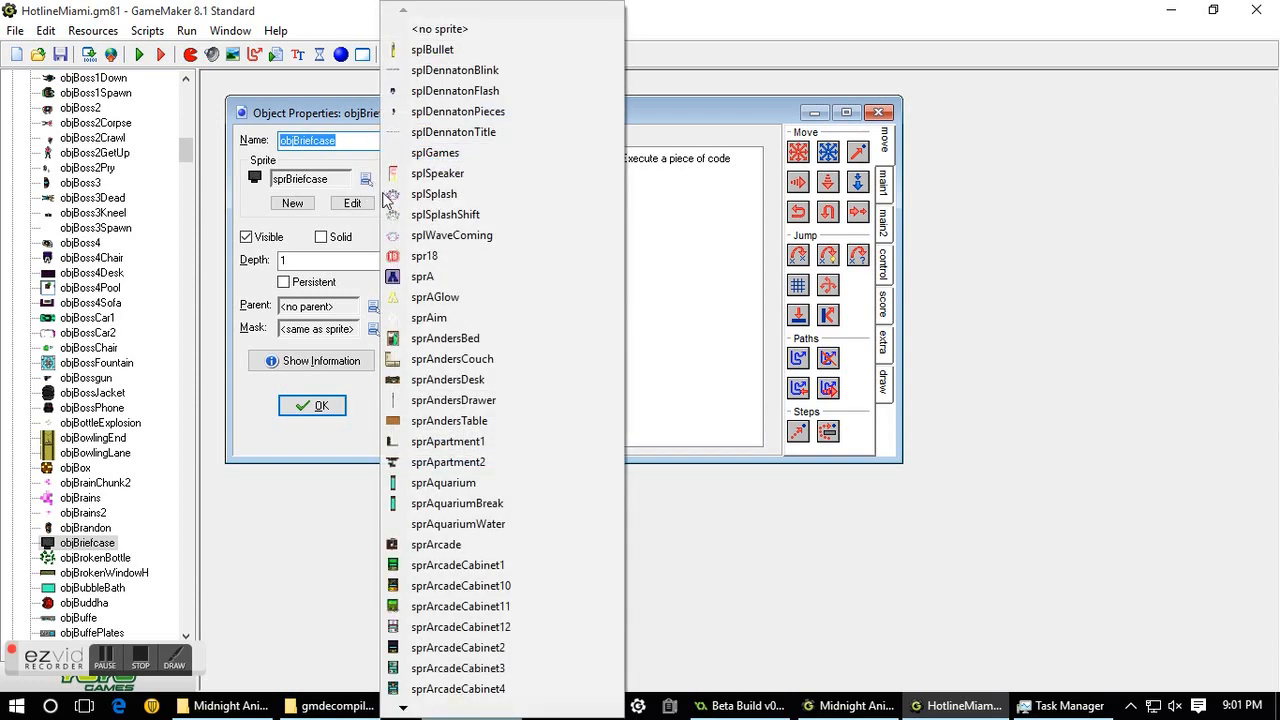
{"action": "key", "text": "Up"}
{"action": "key", "text": "Up"}
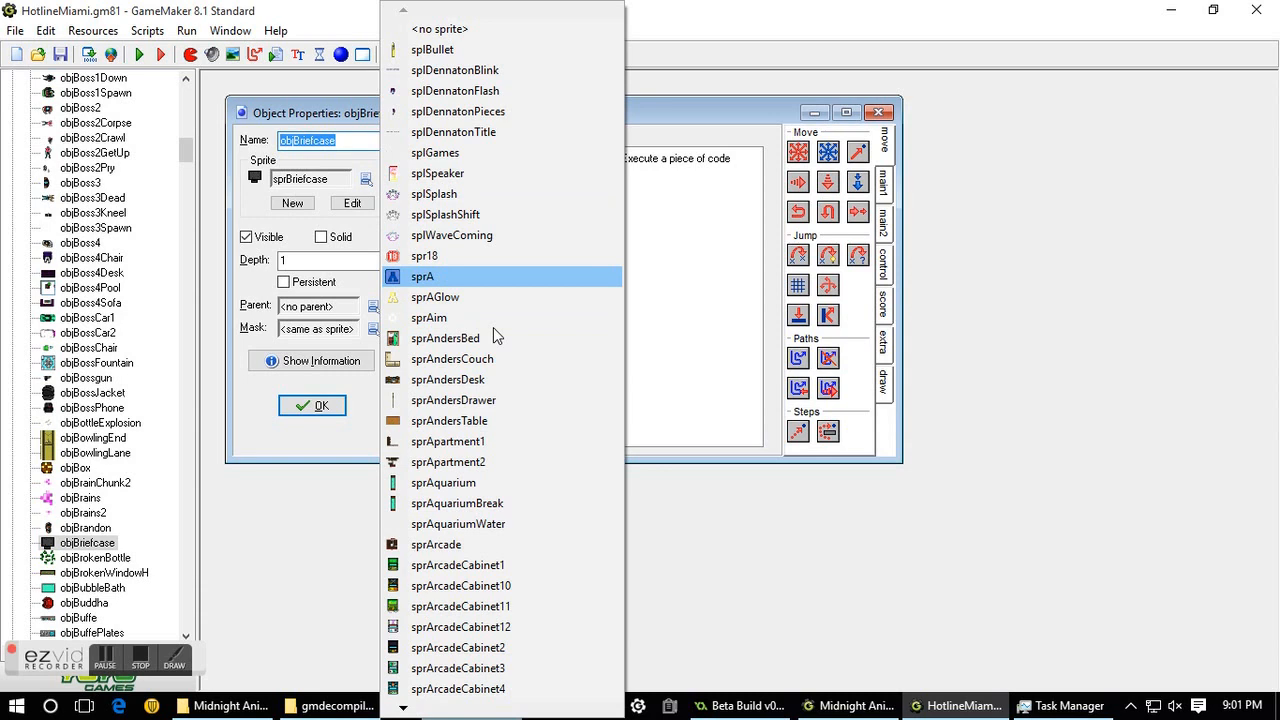
{"action": "key", "text": "Down"}
{"action": "key", "text": "Down"}
{"action": "key", "text": "Up"}
{"action": "key", "text": "Up"}
{"action": "key", "text": "Up"}
{"action": "key", "text": "Up"}
{"action": "key", "text": "Up"}
{"action": "key", "text": "Up"}
{"action": "key", "text": "Up"}
{"action": "key", "text": "Up"}
{"action": "key", "text": "Up"}
{"action": "key", "text": "Up"}
{"action": "key", "text": "Up"}
{"action": "key", "text": "Up"}
{"action": "key", "text": "Up"}
{"action": "key", "text": "Up"}
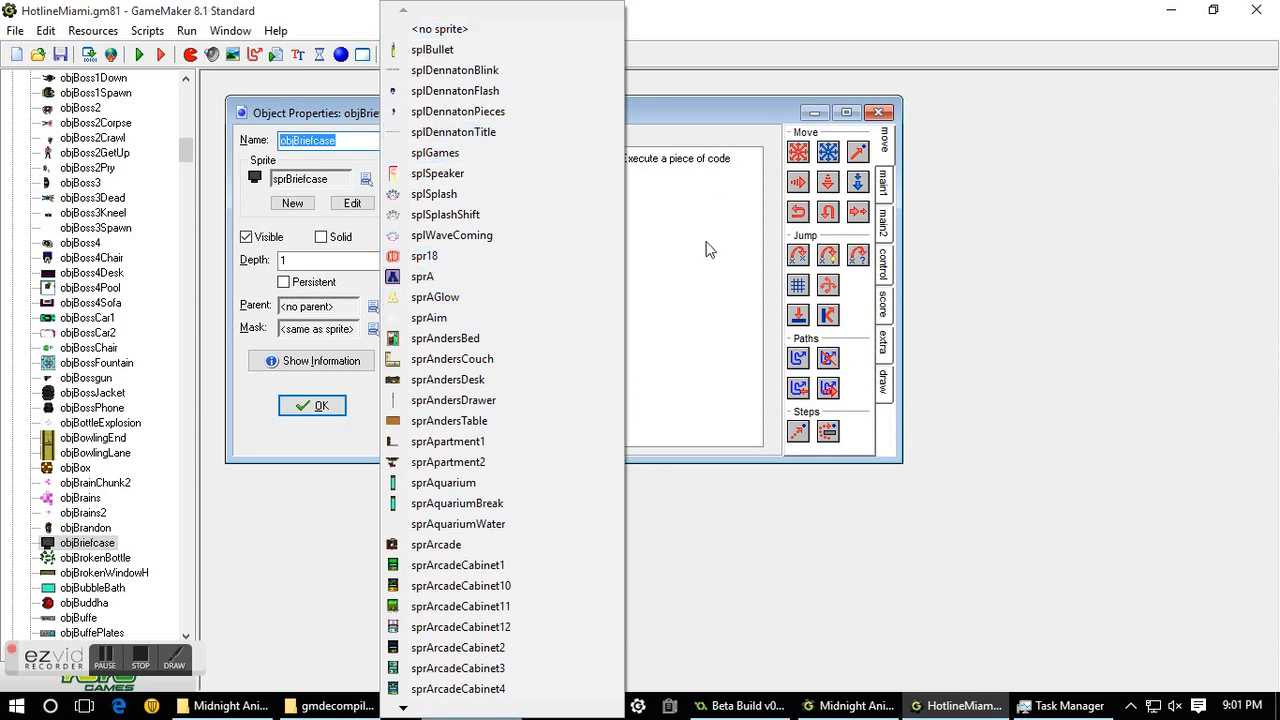
{"action": "left_click", "coordinate": [712, 290]}
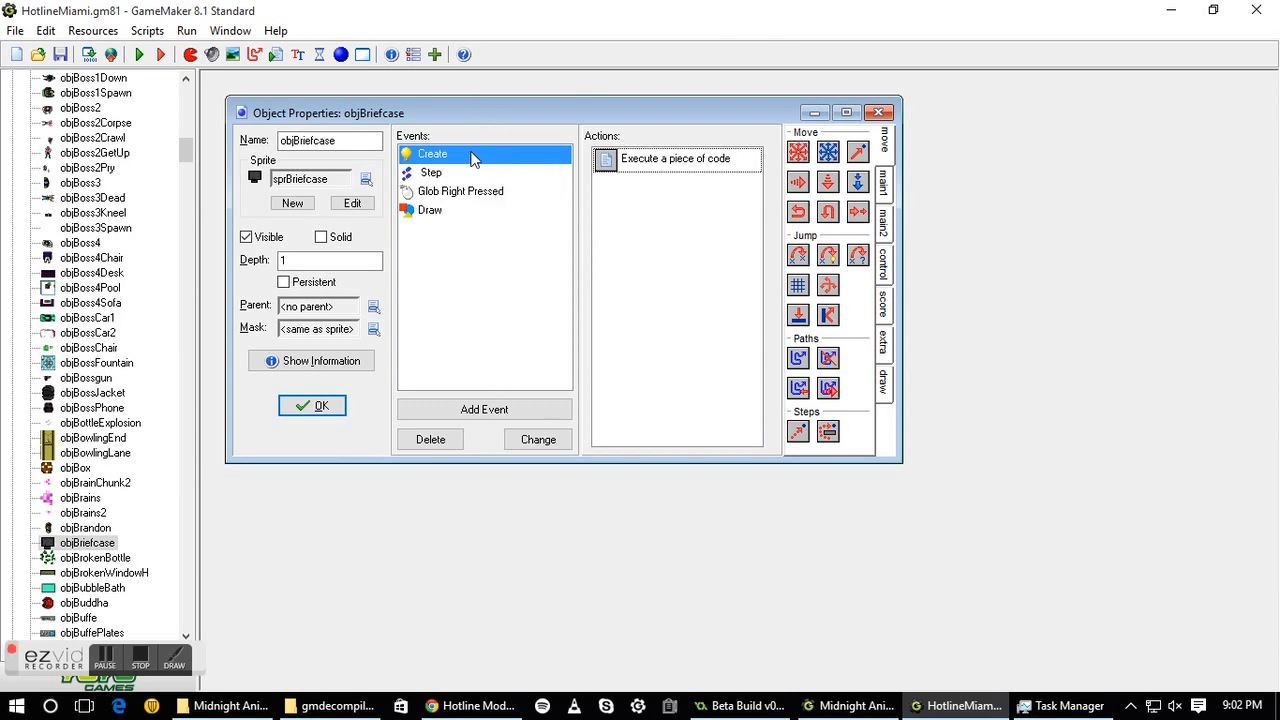
Examine the code executed by objBriefcase's Create event and return to the object's properties
{"action": "left_click", "coordinate": [652, 160]}
{"action": "double_click", "coordinate": [652, 160]}
{"action": "left_click", "coordinate": [577, 174]}
{"action": "key", "text": "ctrl+a"}
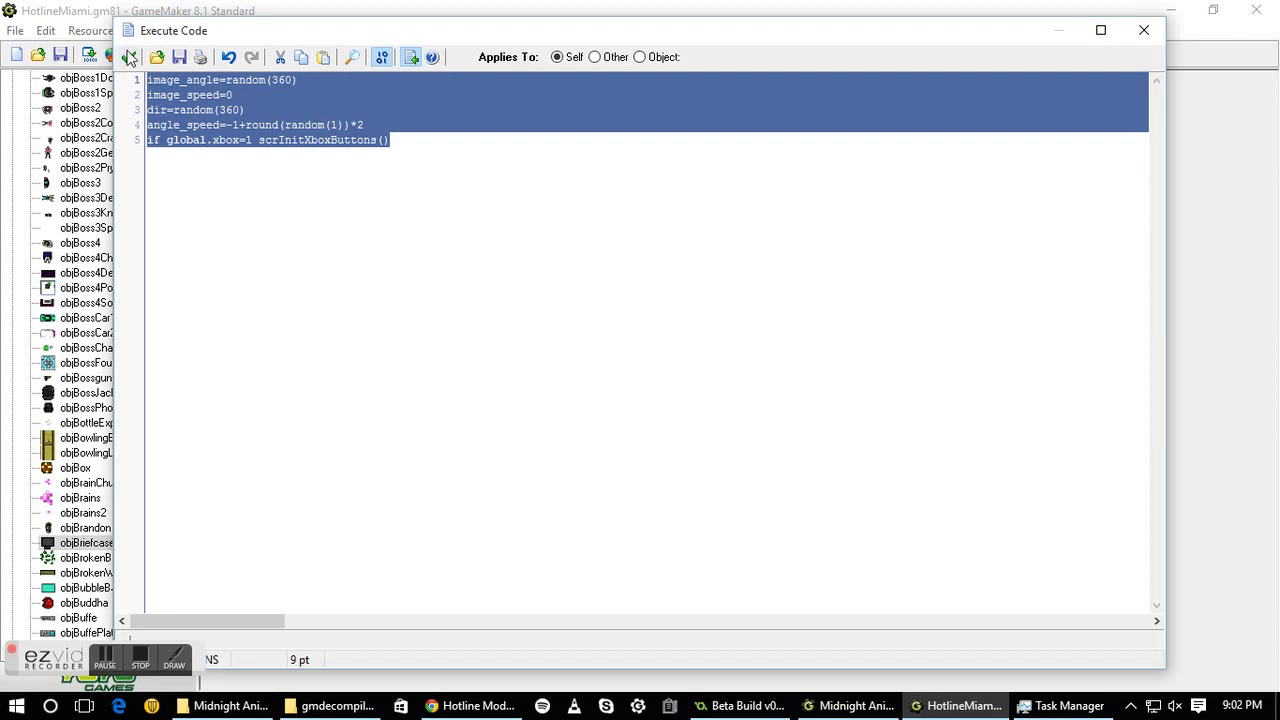
{"action": "left_click", "coordinate": [128, 57]}
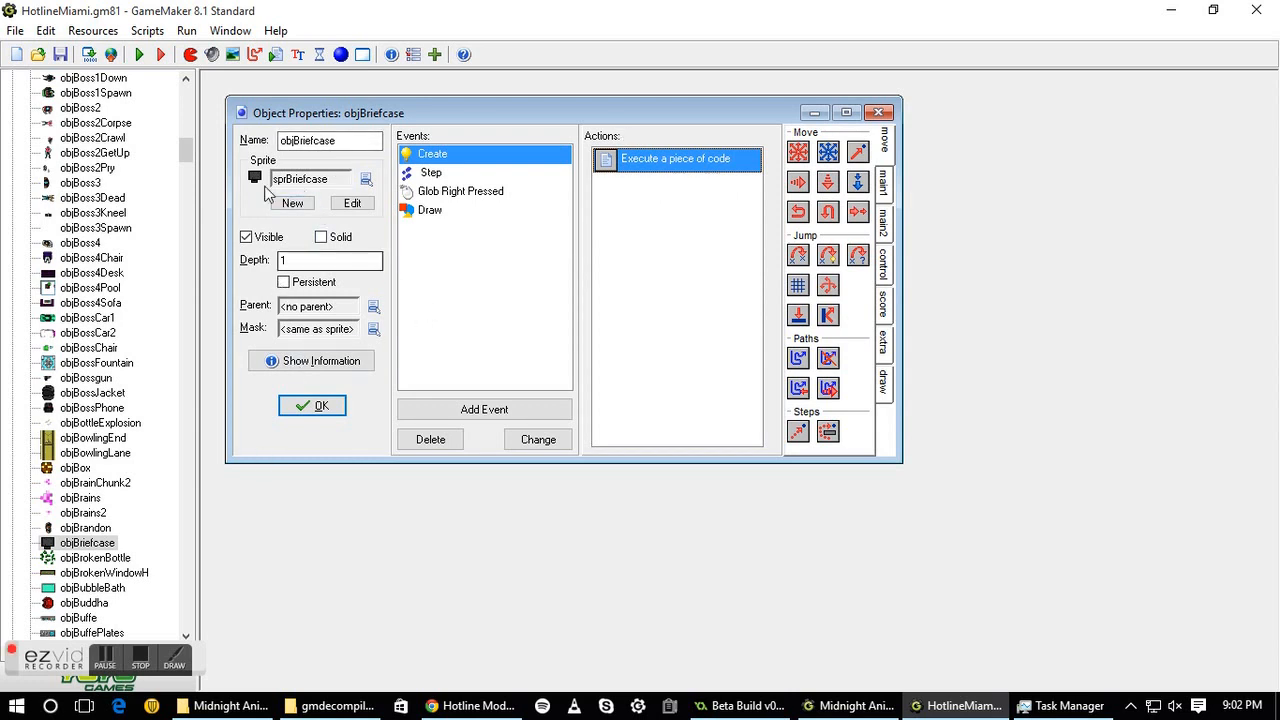
{"action": "double_click", "coordinate": [711, 172]}
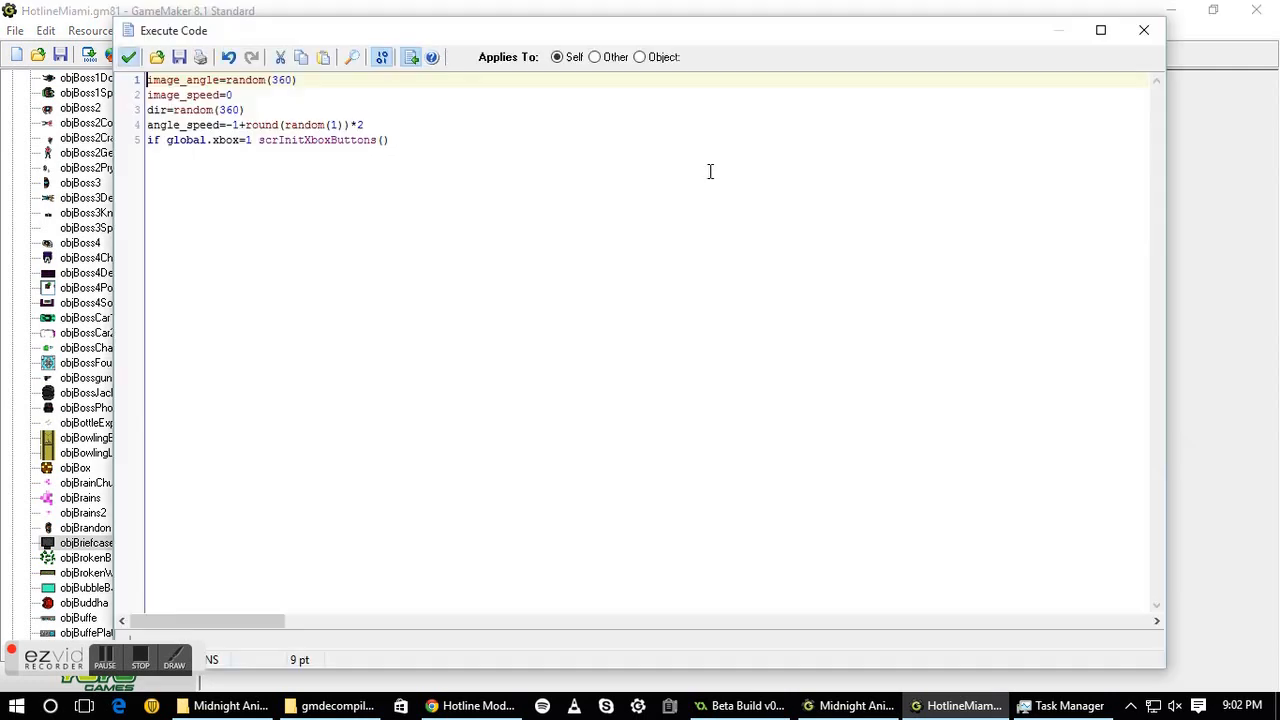
{"action": "left_click", "coordinate": [130, 57]}
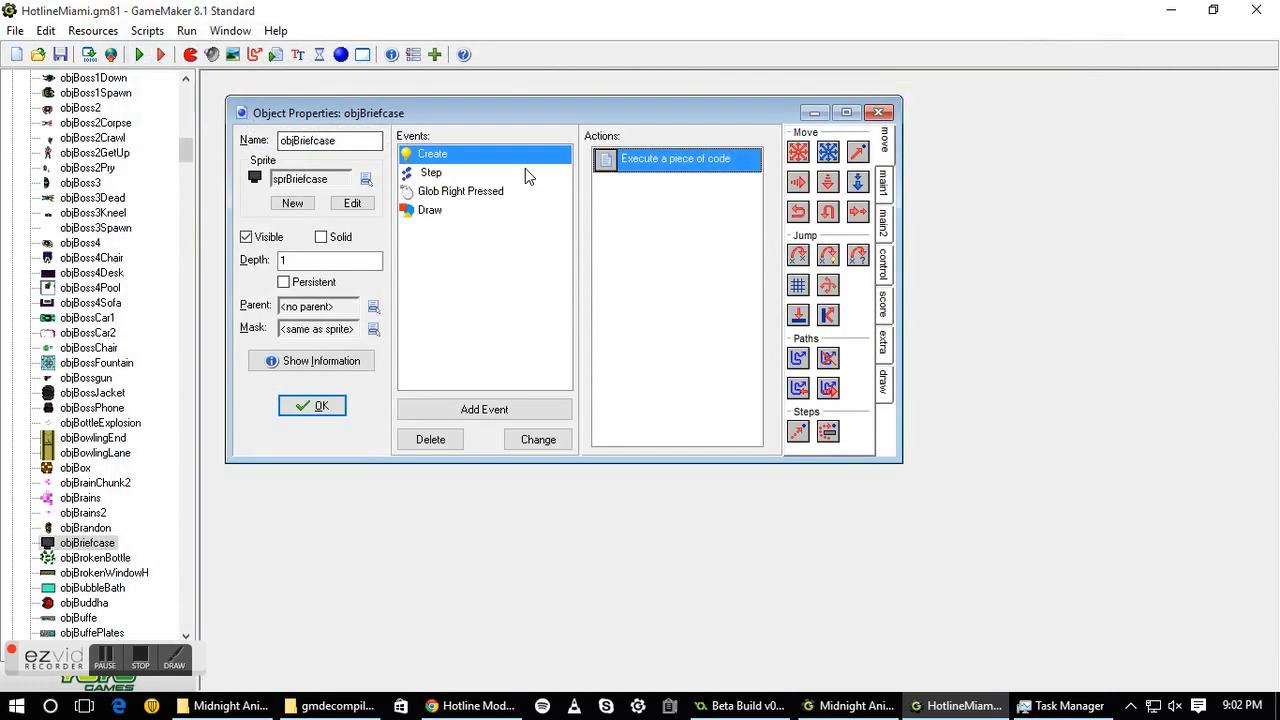
Open the code executed by objBriefcase's Step event and move the code editor clear of the resource tree
{"action": "left_click", "coordinate": [535, 172]}
{"action": "mouse_move", "coordinate": [598, 175]}
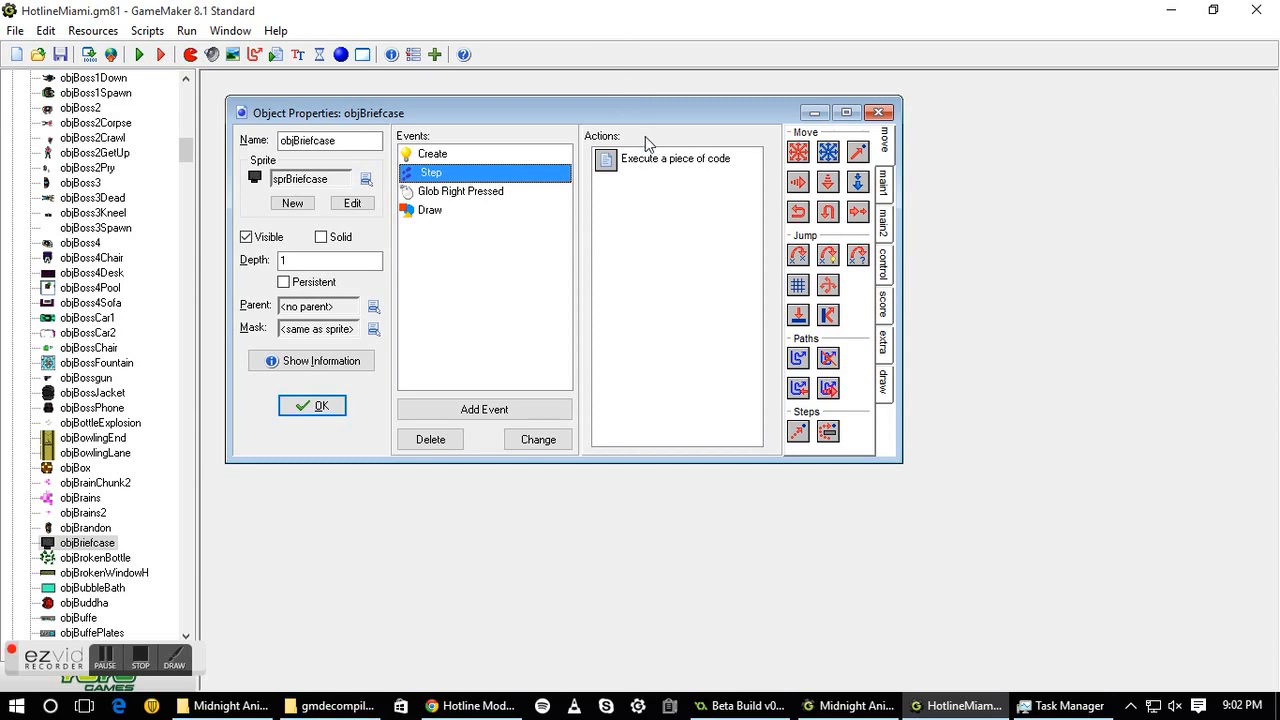
{"action": "mouse_move", "coordinate": [641, 162]}
{"action": "double_click", "coordinate": [694, 162]}
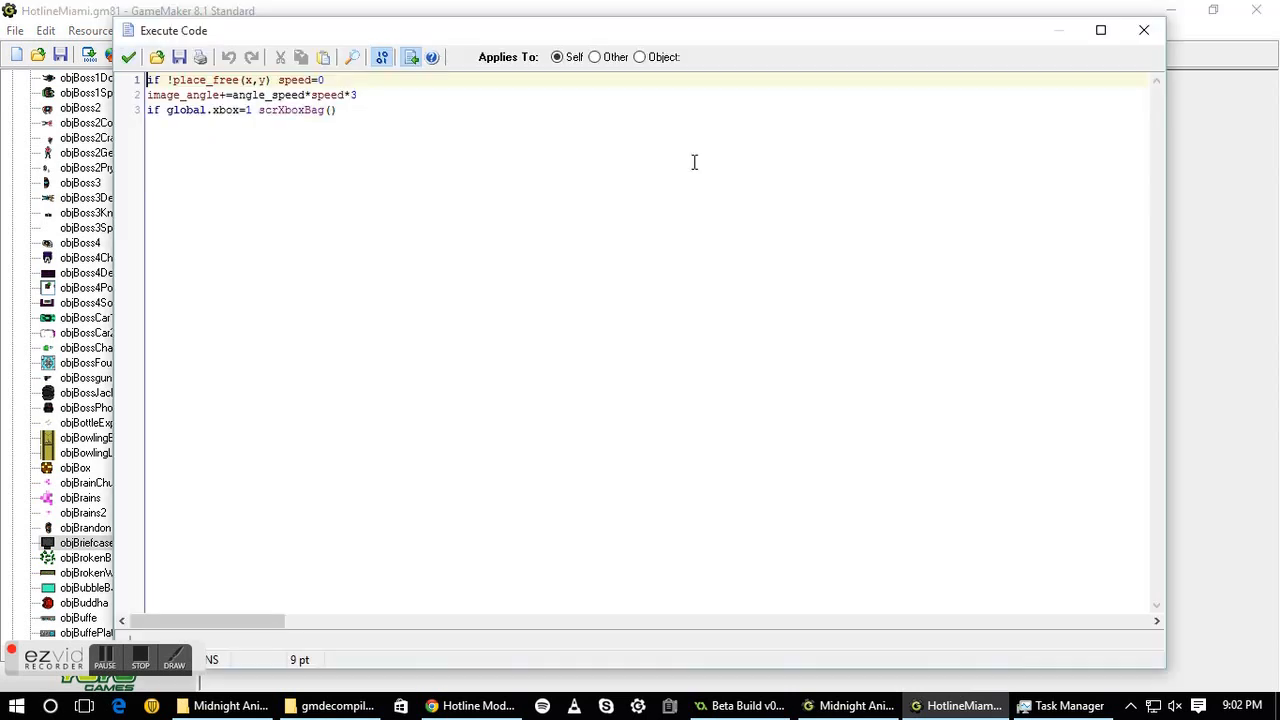
{"action": "left_click_drag", "start_coordinate": [429, 45], "coordinate": [583, 166]}
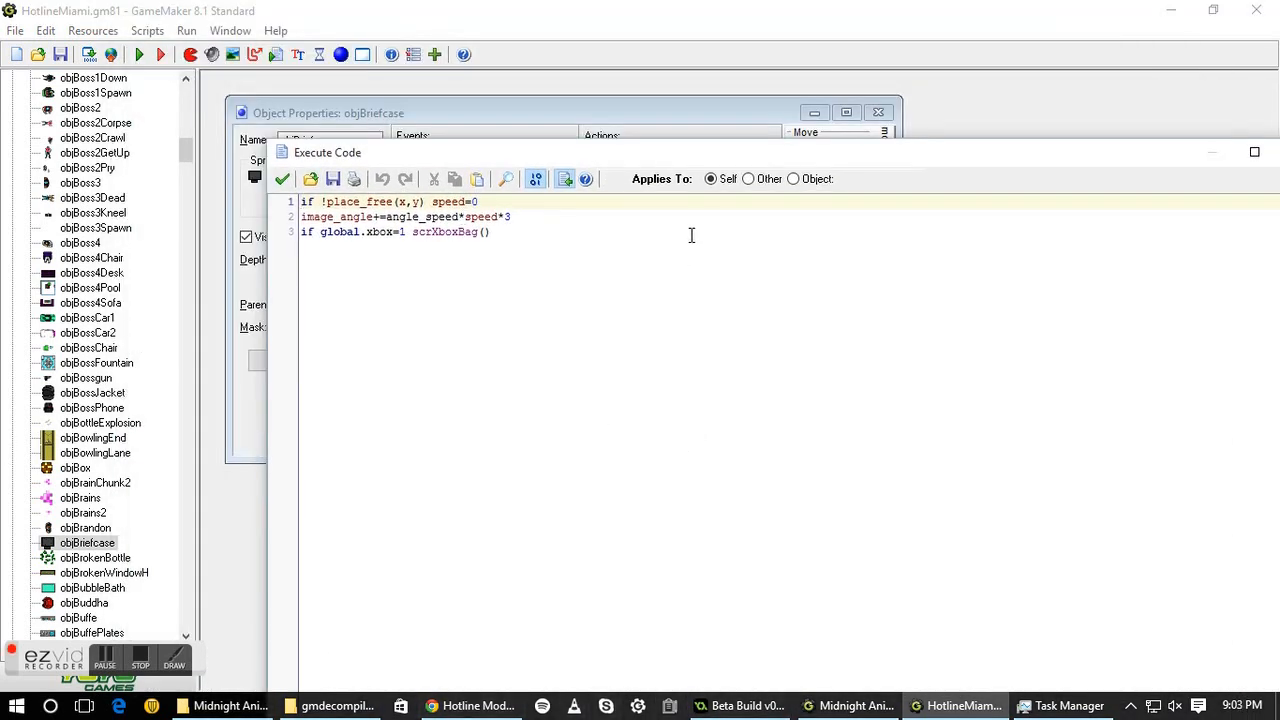
{"action": "key", "text": "ctrl+a"}
Highlight the speed, image_angle and global.xbox statements in the Step code one by one, and return to the object's properties
{"action": "left_click", "coordinate": [317, 217]}
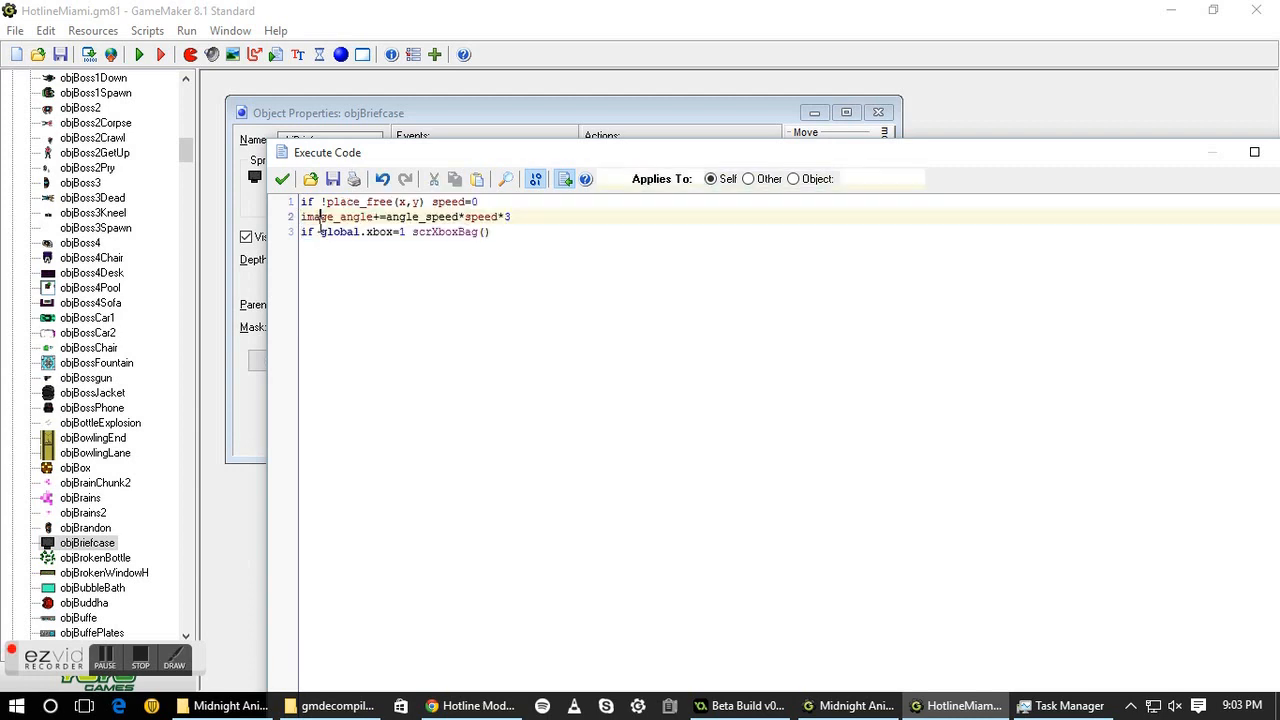
{"action": "left_click_drag", "start_coordinate": [480, 202], "coordinate": [449, 213]}
{"action": "left_click", "coordinate": [445, 203]}
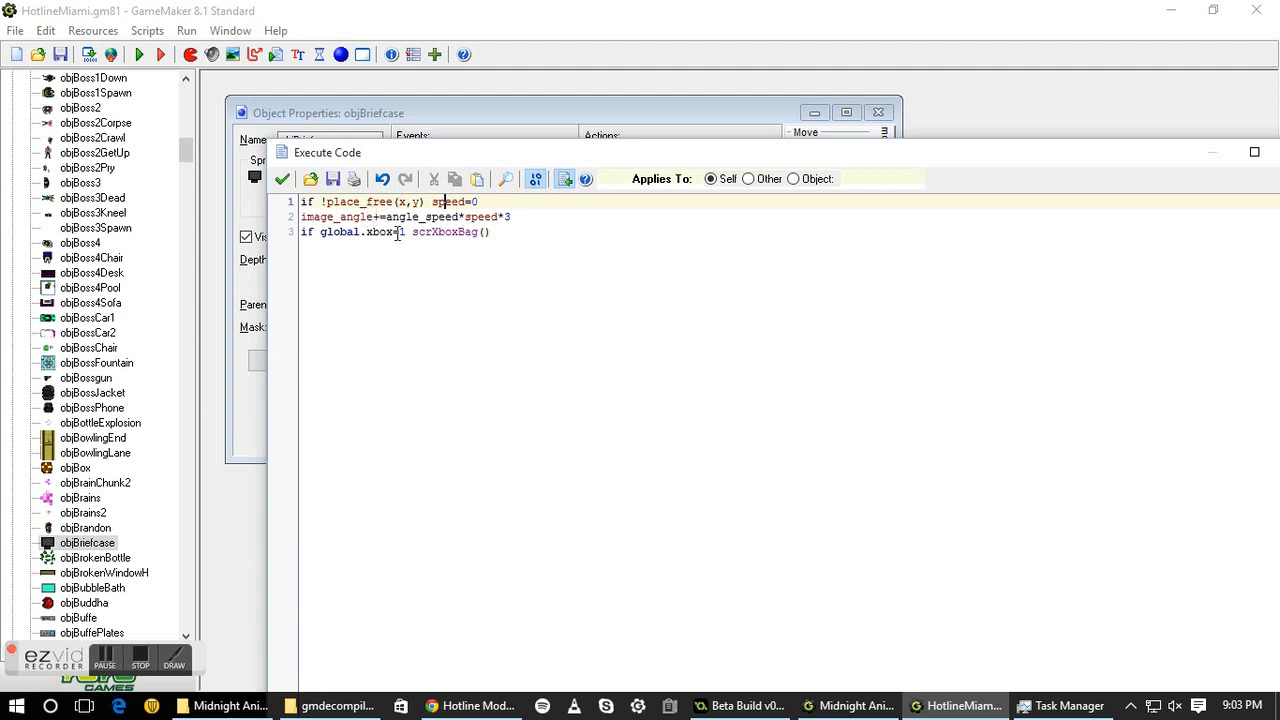
{"action": "left_click_drag", "start_coordinate": [536, 216], "coordinate": [340, 218]}
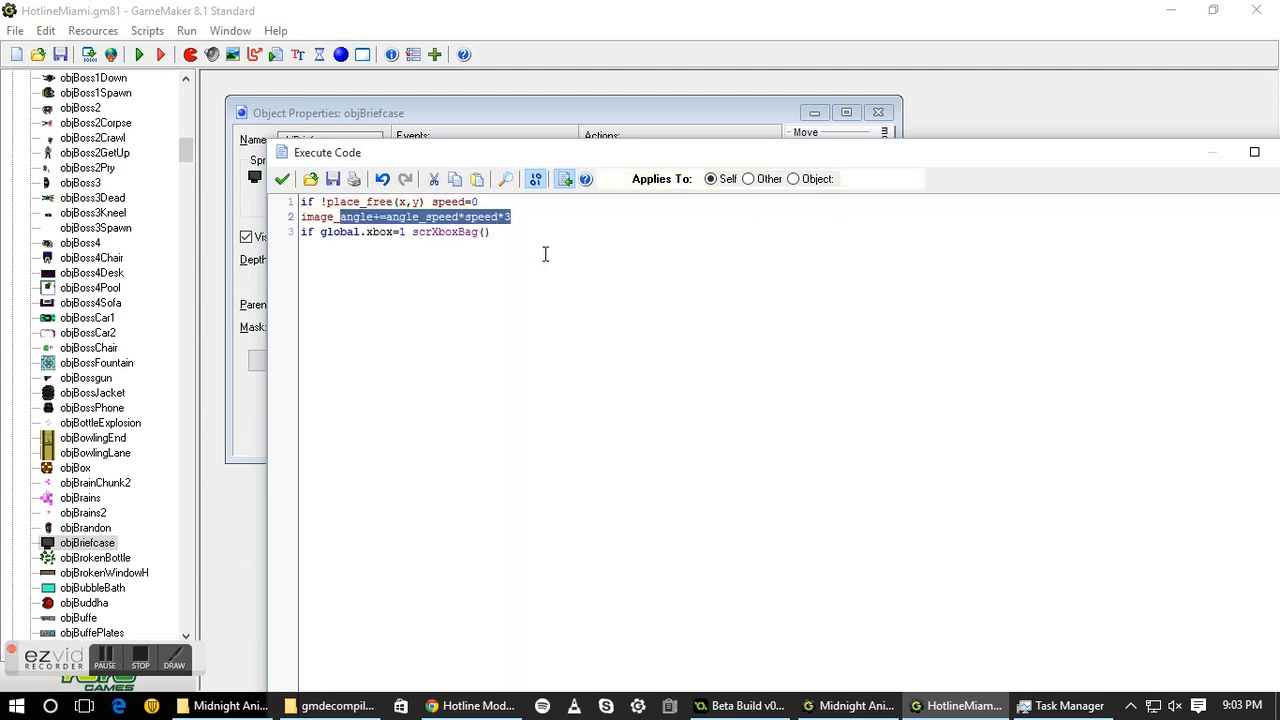
{"action": "left_click_drag", "start_coordinate": [426, 232], "coordinate": [289, 237]}
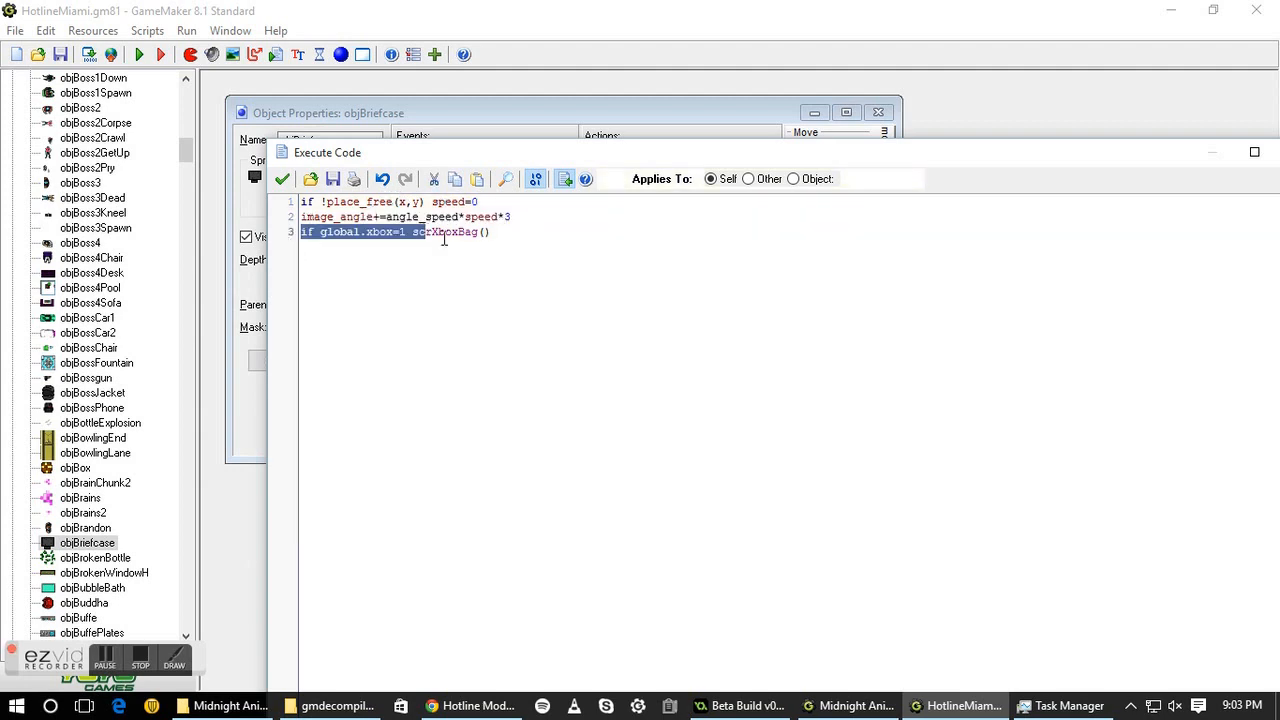
{"action": "left_click", "coordinate": [449, 233]}
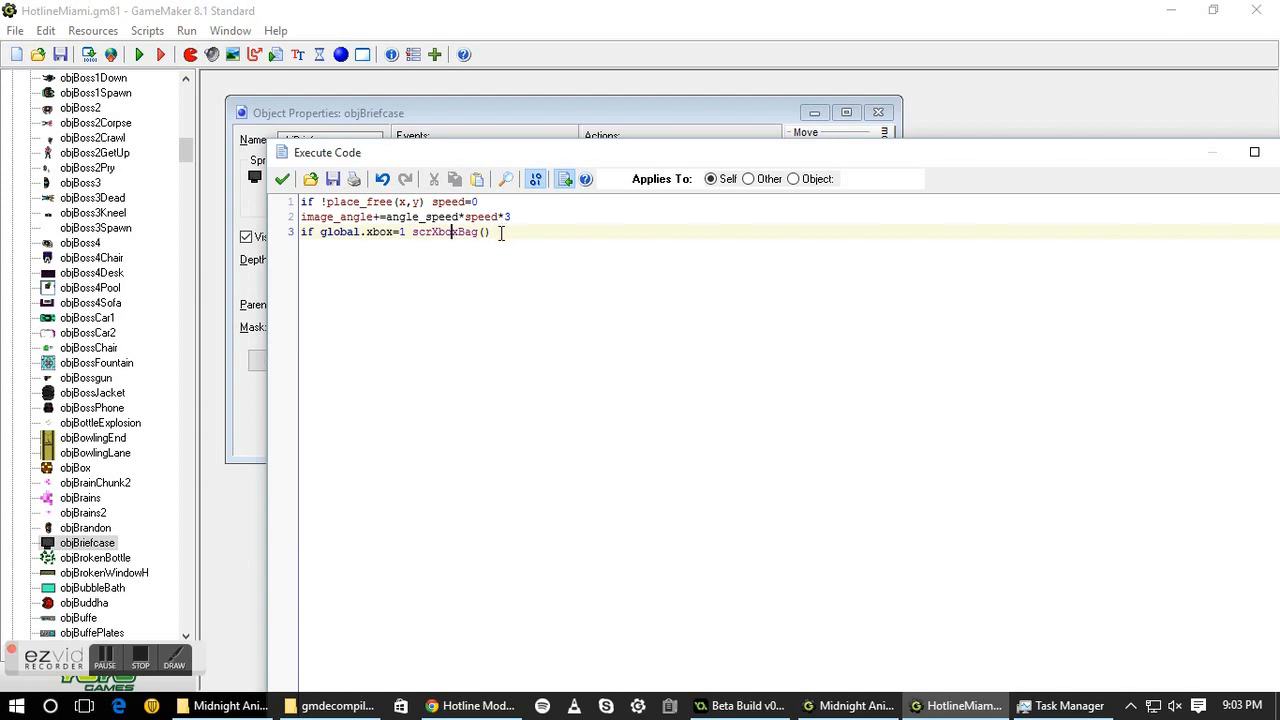
{"action": "left_click_drag", "start_coordinate": [501, 233], "coordinate": [293, 237]}
{"action": "left_click", "coordinate": [415, 232]}
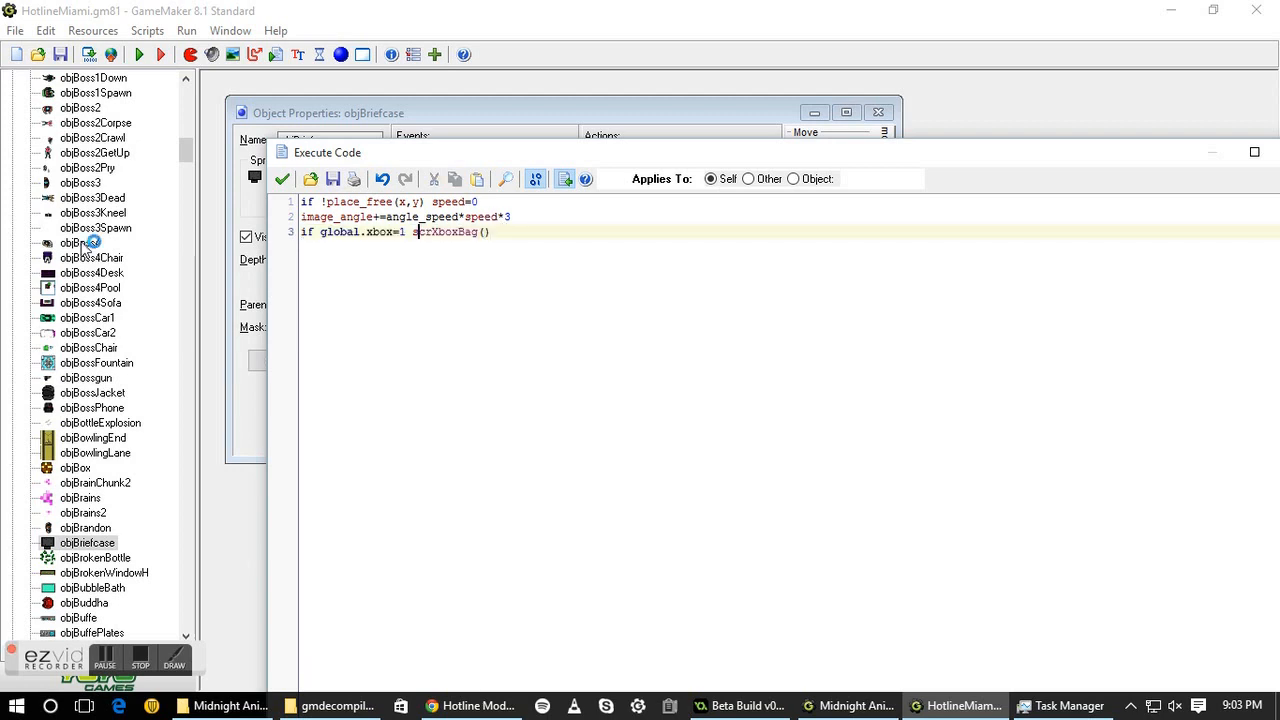
{"action": "left_click", "coordinate": [282, 178]}
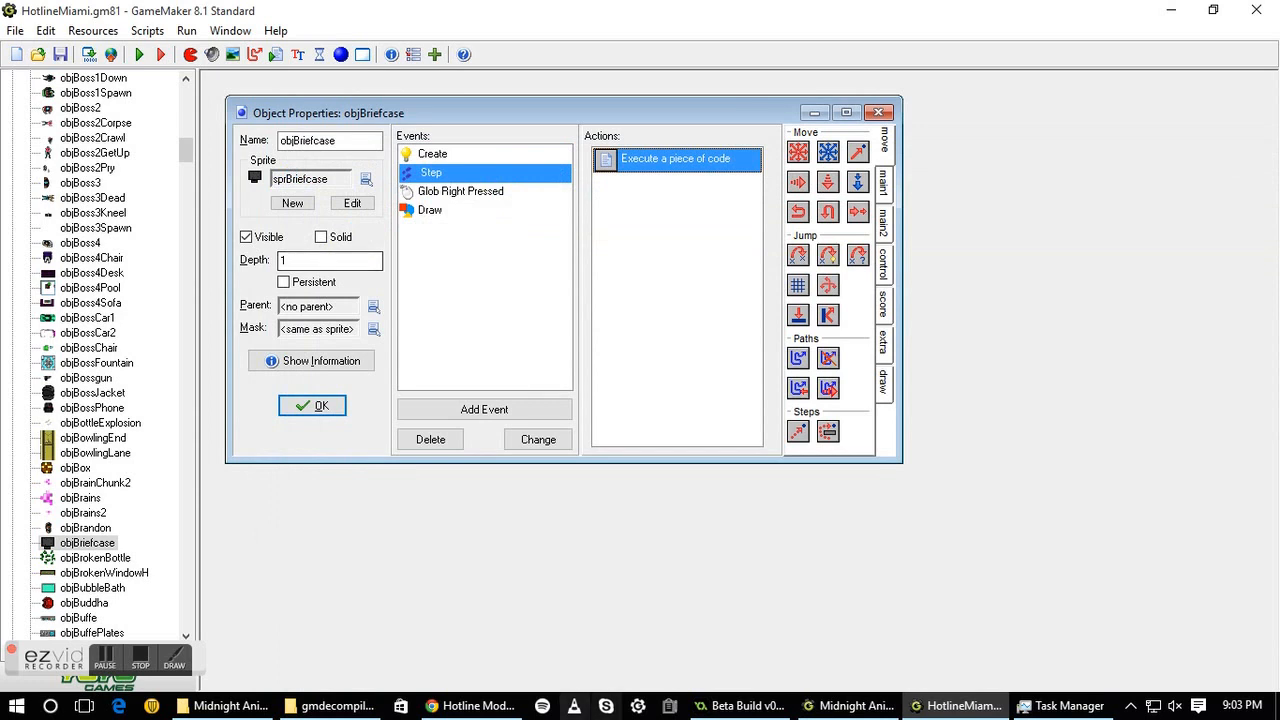
Select objBriefcase's Glob Right Pressed event, view the event types and keyboard keys available for a new event, and cancel
{"action": "left_click", "coordinate": [455, 192]}
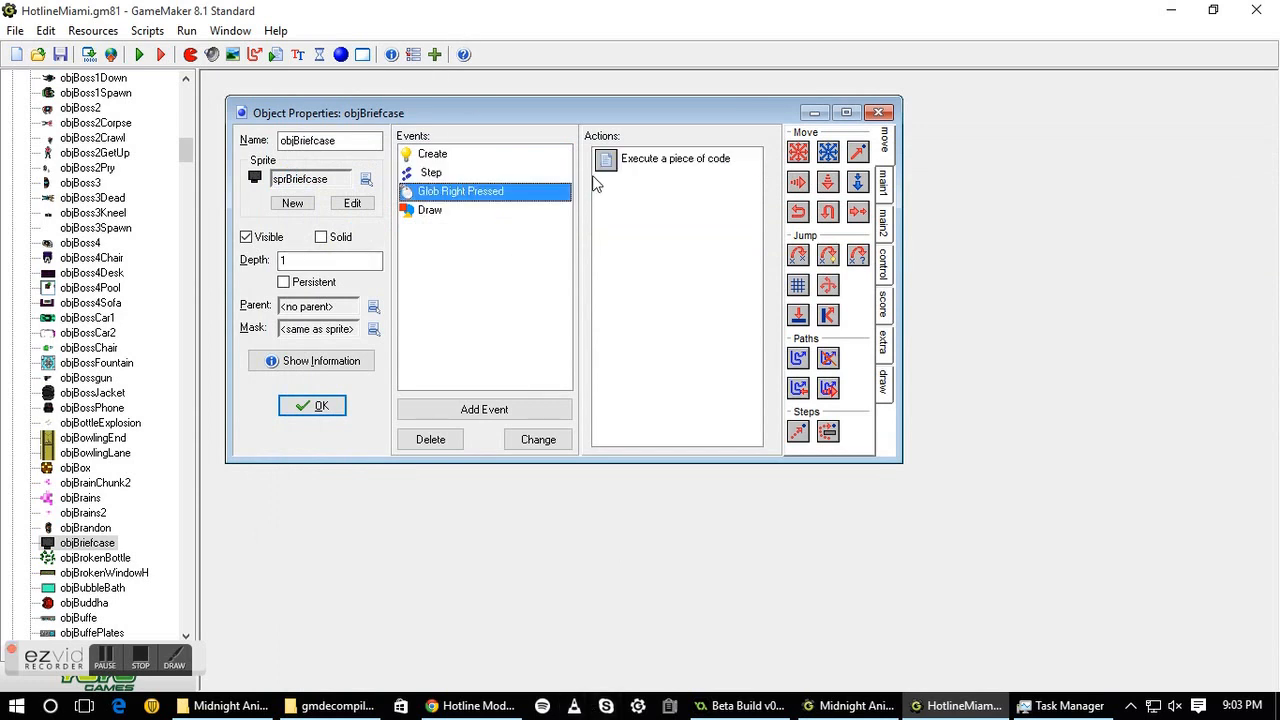
{"action": "left_click", "coordinate": [471, 409]}
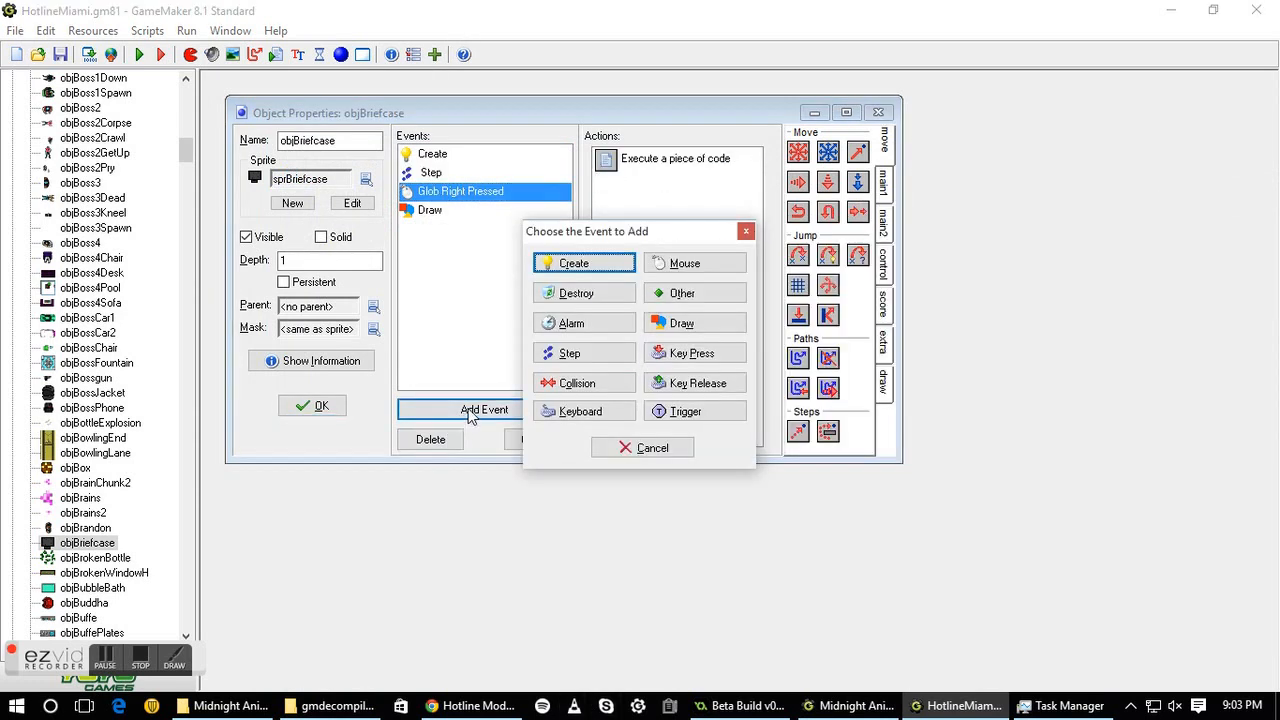
{"action": "left_click_drag", "start_coordinate": [666, 234], "coordinate": [774, 208]}
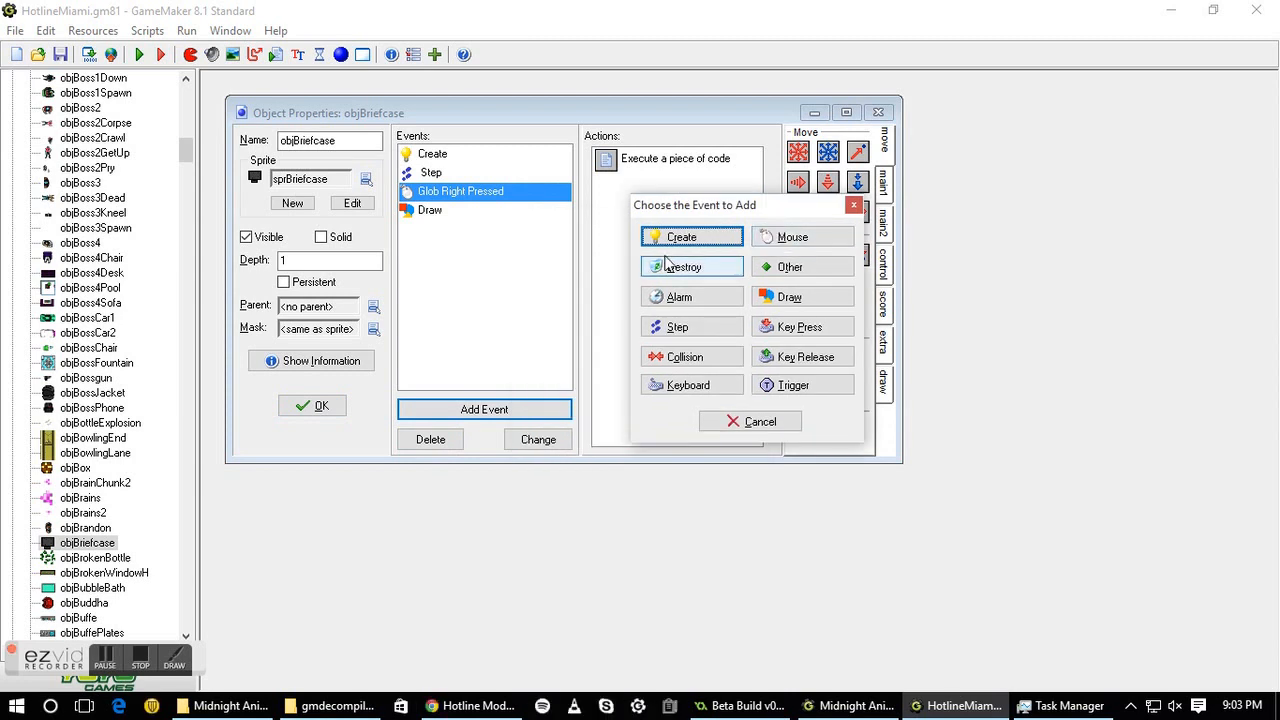
{"action": "left_click", "coordinate": [680, 388]}
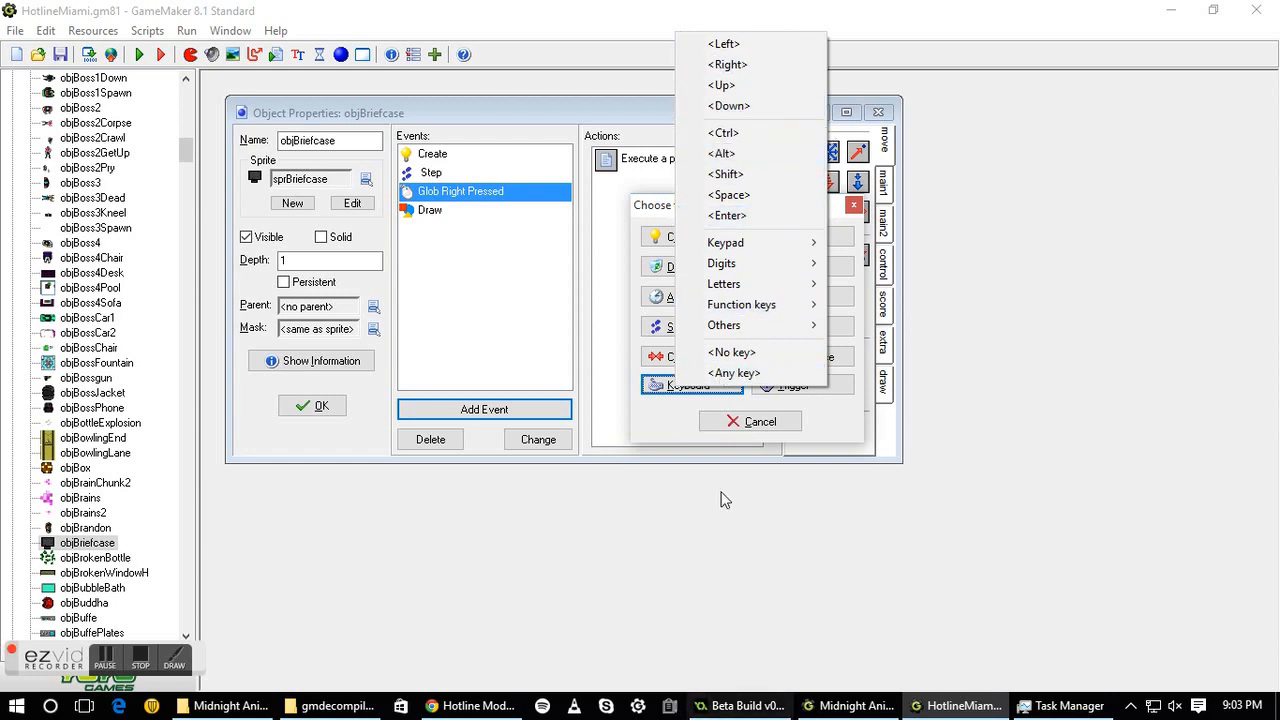
{"action": "left_click", "coordinate": [745, 422]}
{"action": "left_click", "coordinate": [745, 422]}
Examine the code executed by objBriefcase's Draw event and return to the object's properties
{"action": "left_click", "coordinate": [503, 210]}
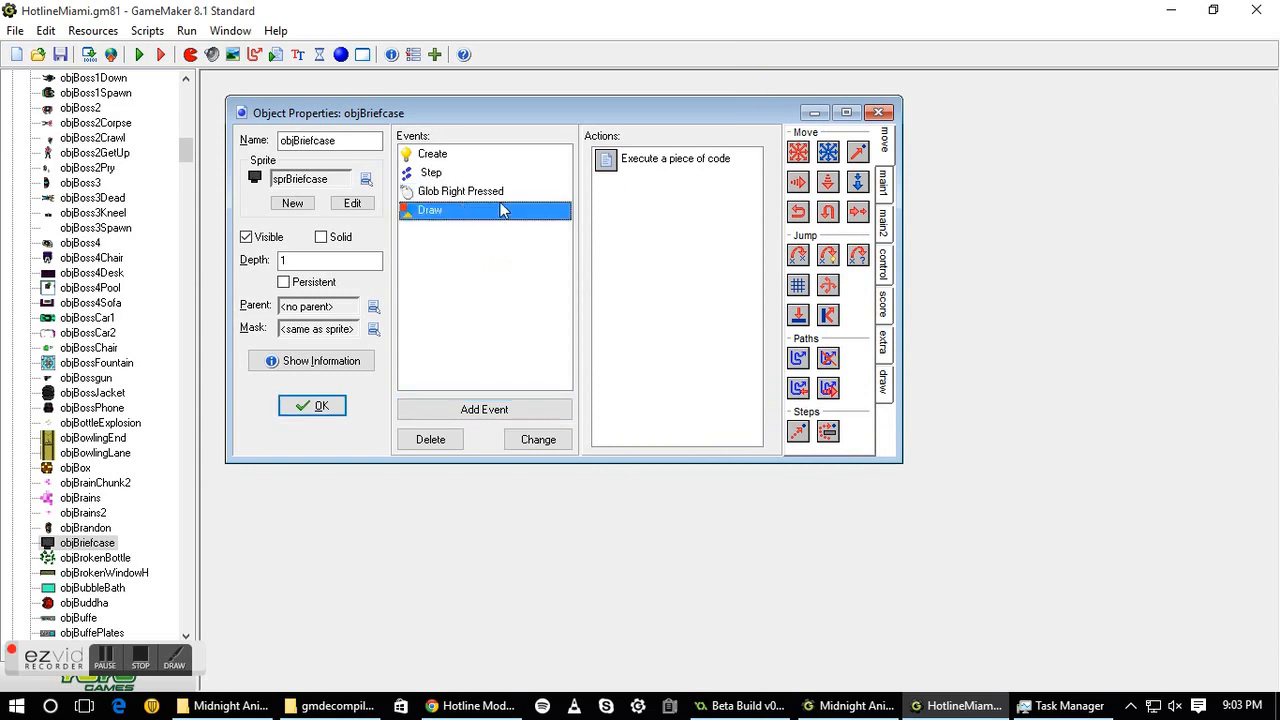
{"action": "left_click", "coordinate": [648, 160]}
{"action": "double_click", "coordinate": [648, 160]}
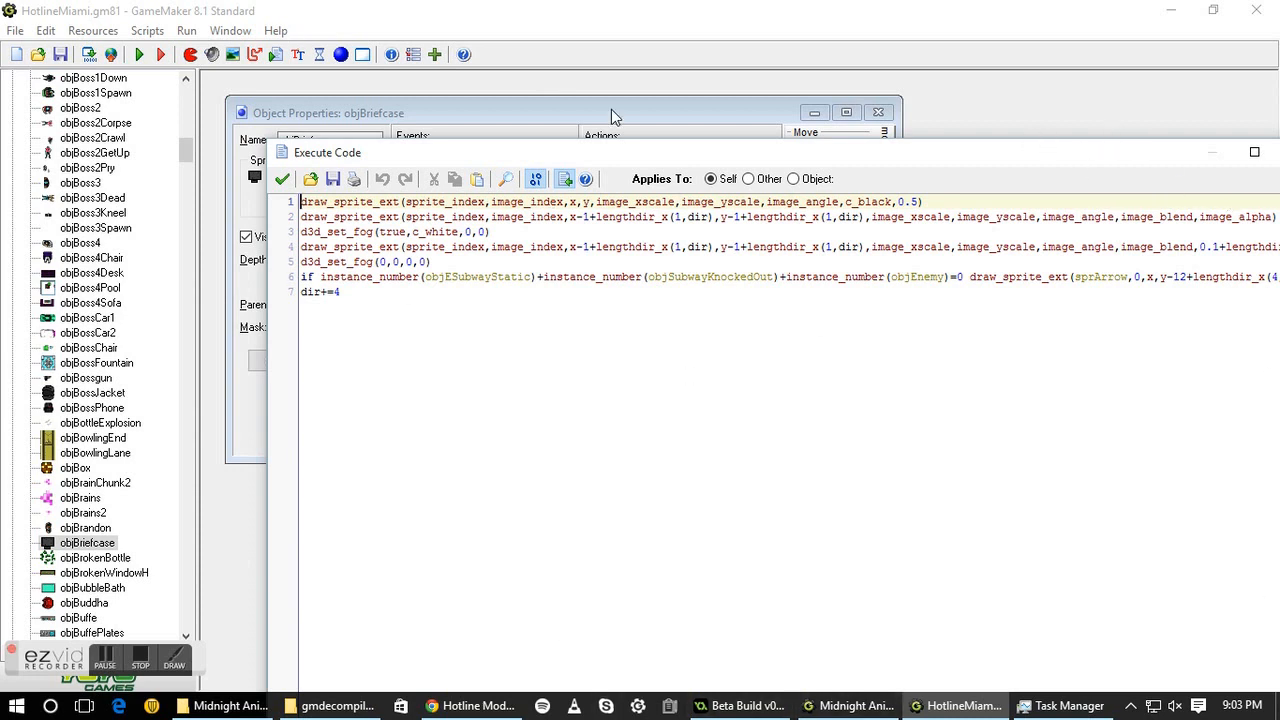
{"action": "left_click", "coordinate": [282, 178]}
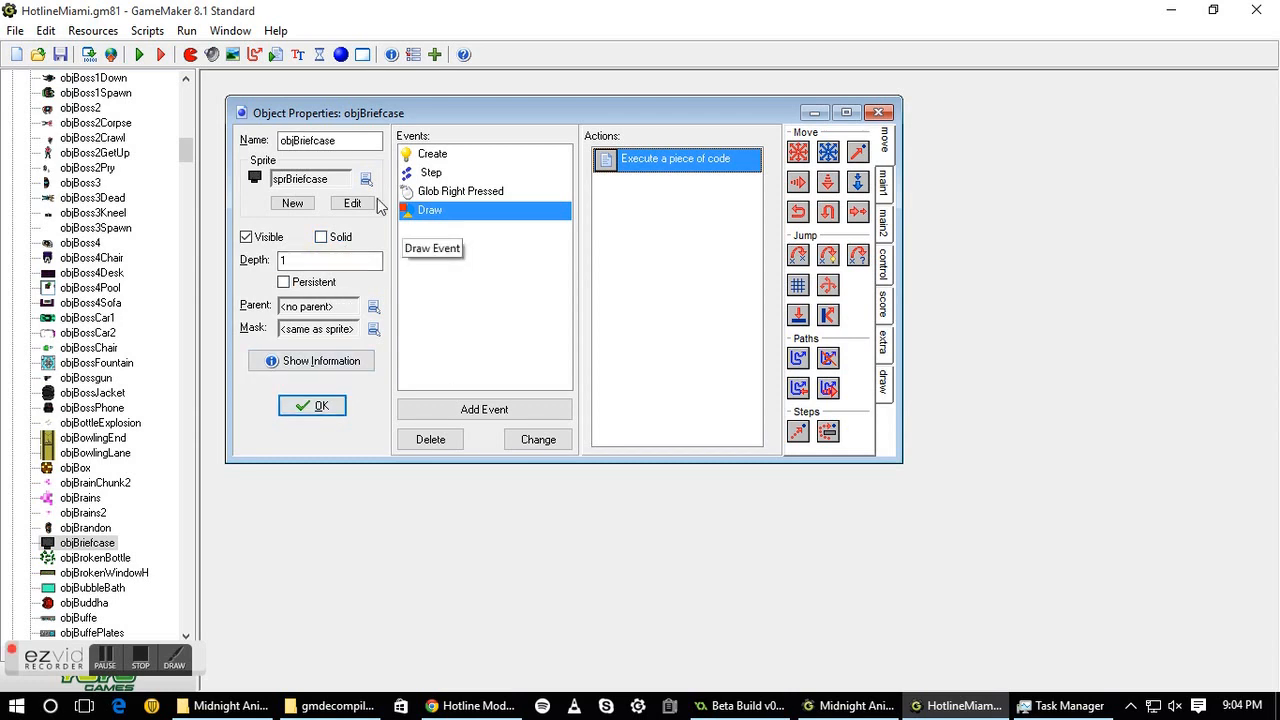
Confirm and close objBriefcase's properties and collapse the Objects folder in the resource tree
{"action": "left_click", "coordinate": [305, 408]}
{"action": "scroll", "coordinate": [152, 330], "scroll_direction": "up", "scroll_amount": 15}
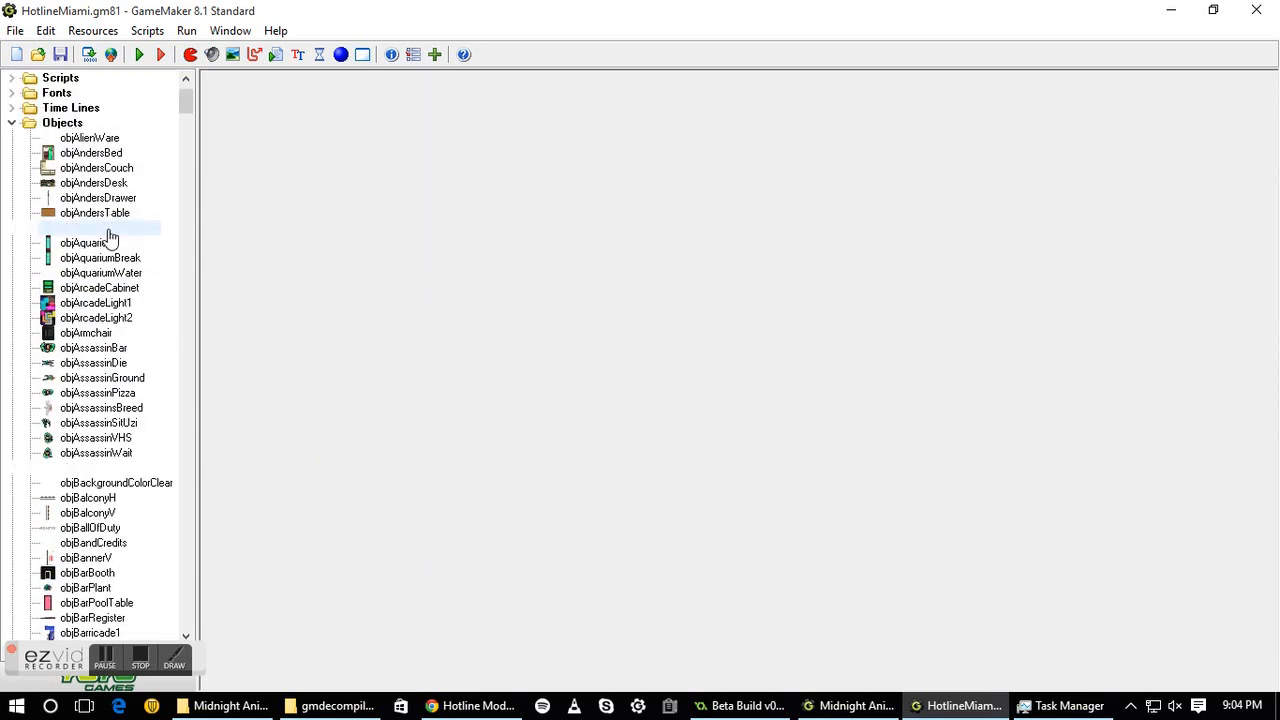
{"action": "double_click", "coordinate": [64, 186]}
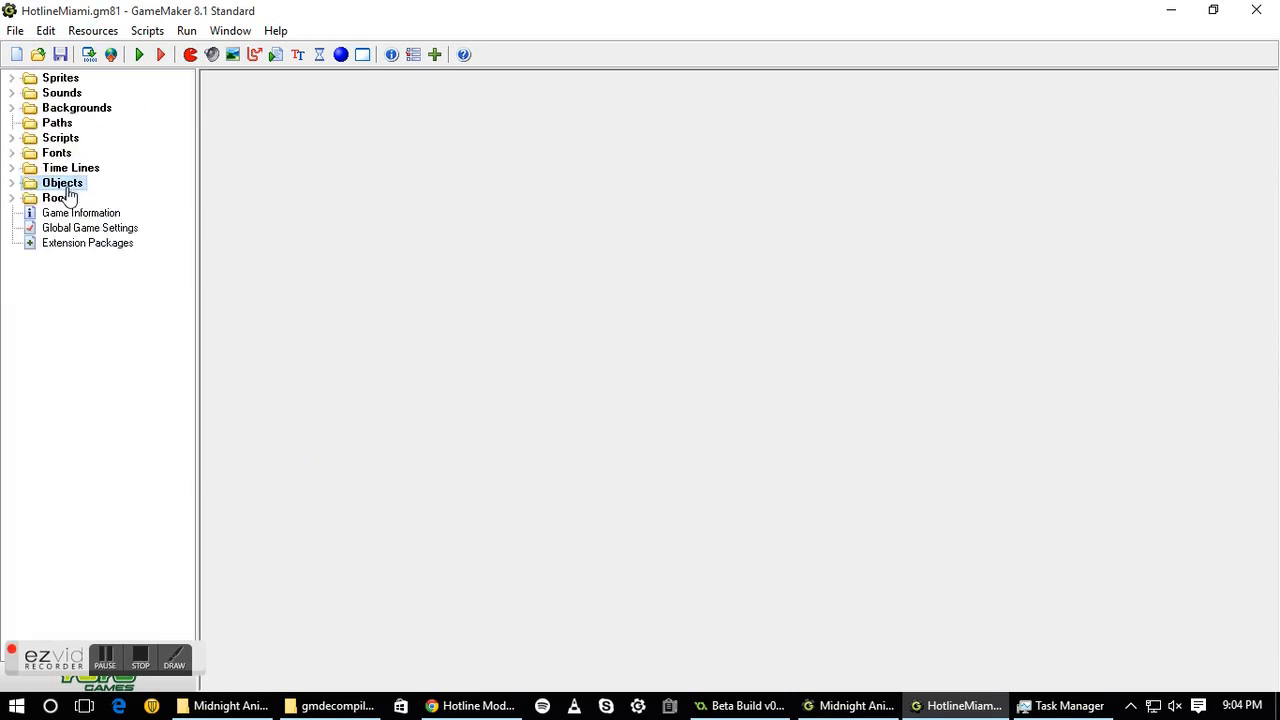
Expand the Scripts folder, examine the code of the scrCheckMissionComplete script and close it
{"action": "double_click", "coordinate": [55, 138]}
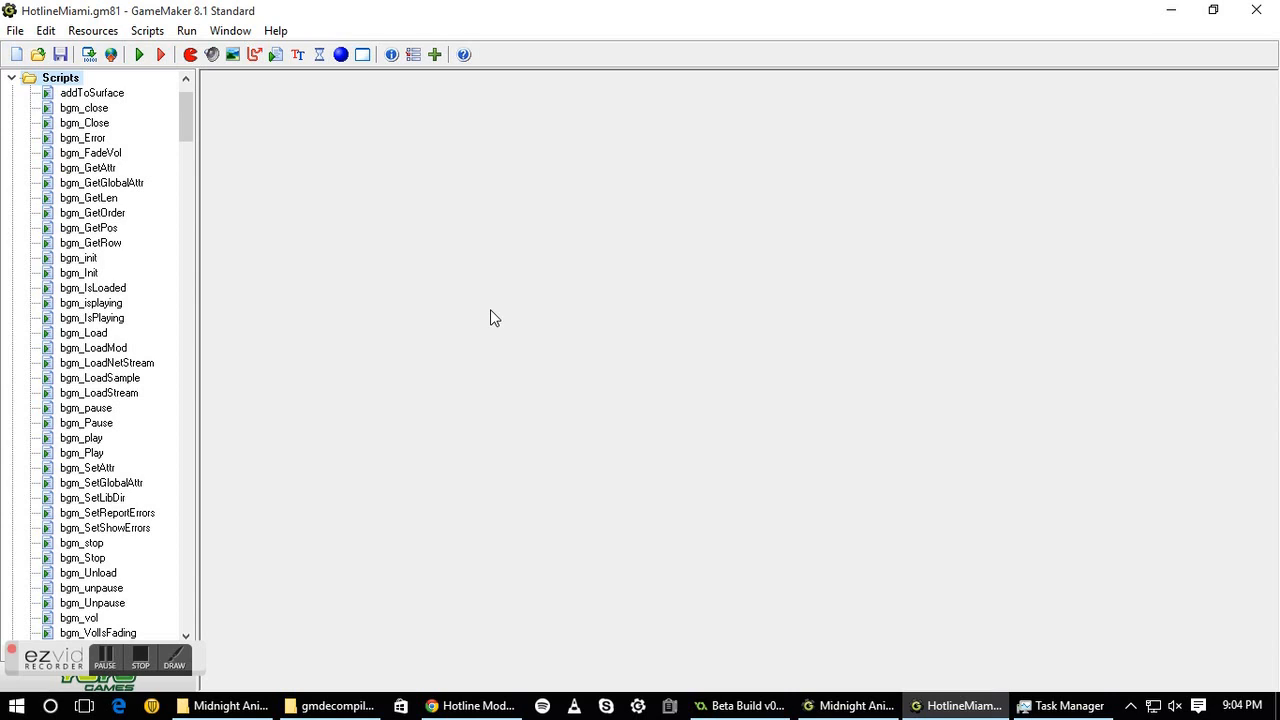
{"action": "scroll", "coordinate": [92, 113], "scroll_direction": "down", "scroll_amount": 6}
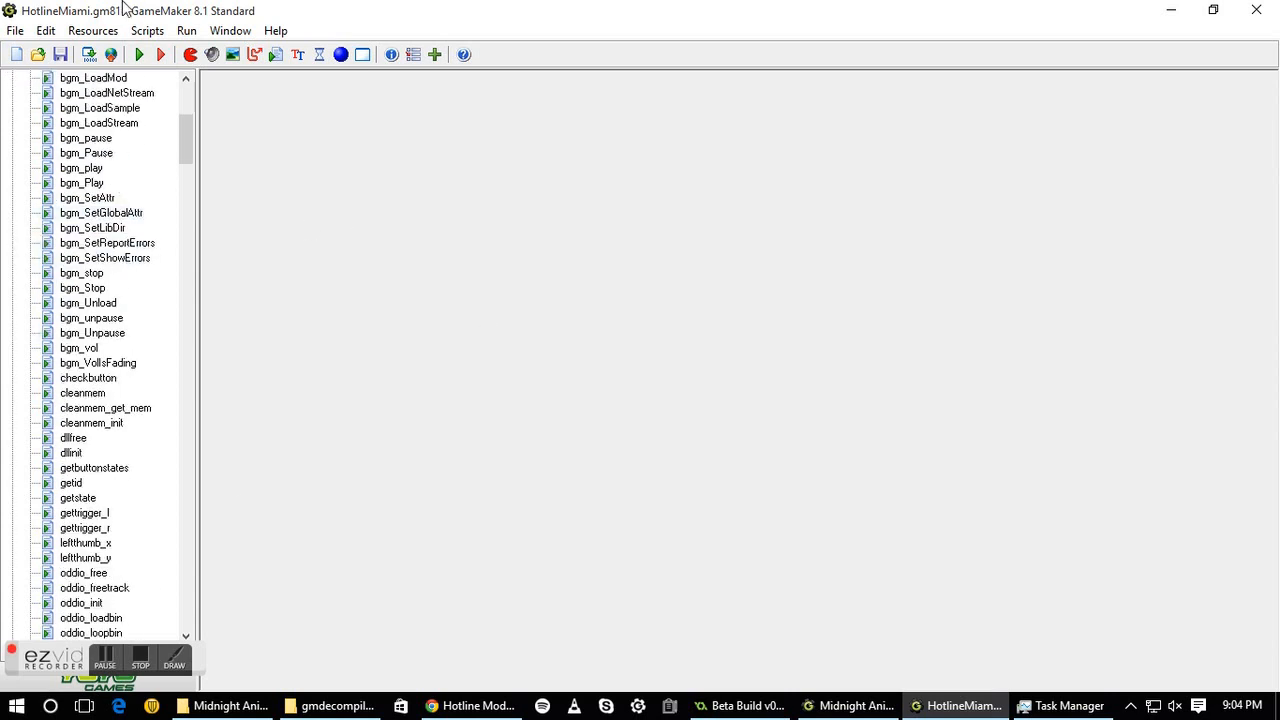
{"action": "scroll", "coordinate": [102, 451], "scroll_direction": "down", "scroll_amount": 2}
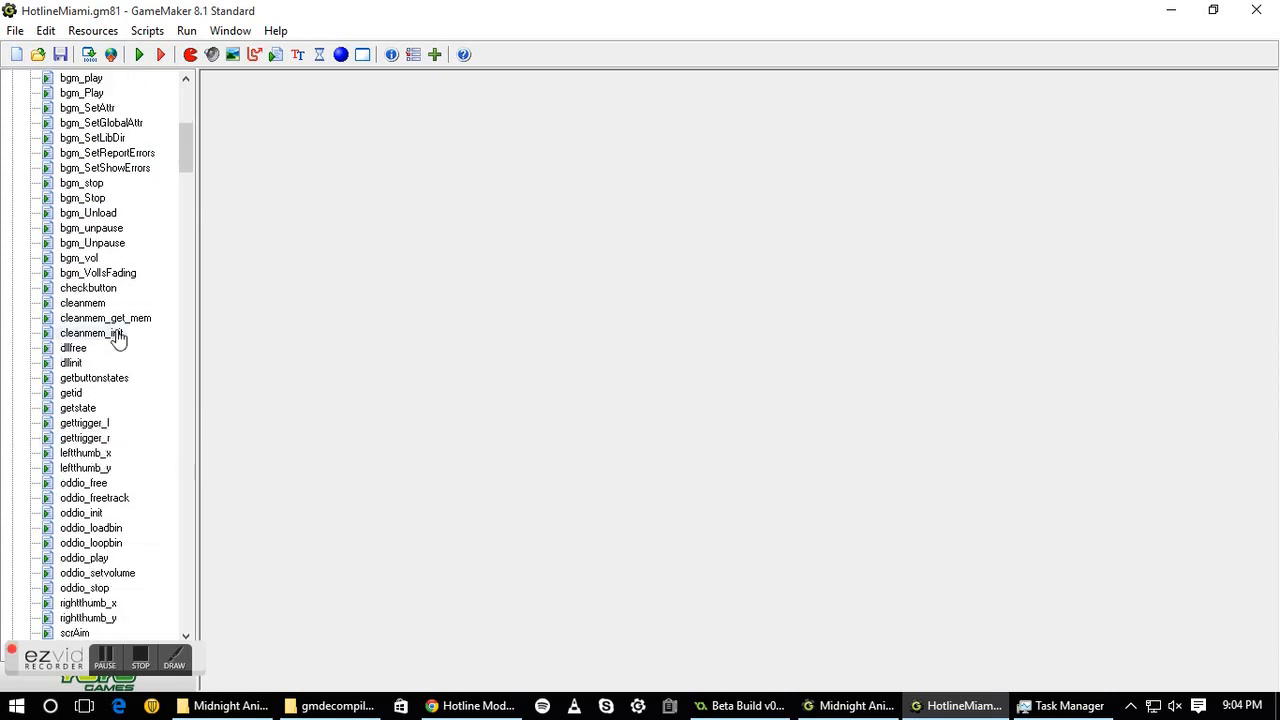
{"action": "scroll", "coordinate": [93, 430], "scroll_direction": "down", "scroll_amount": 1}
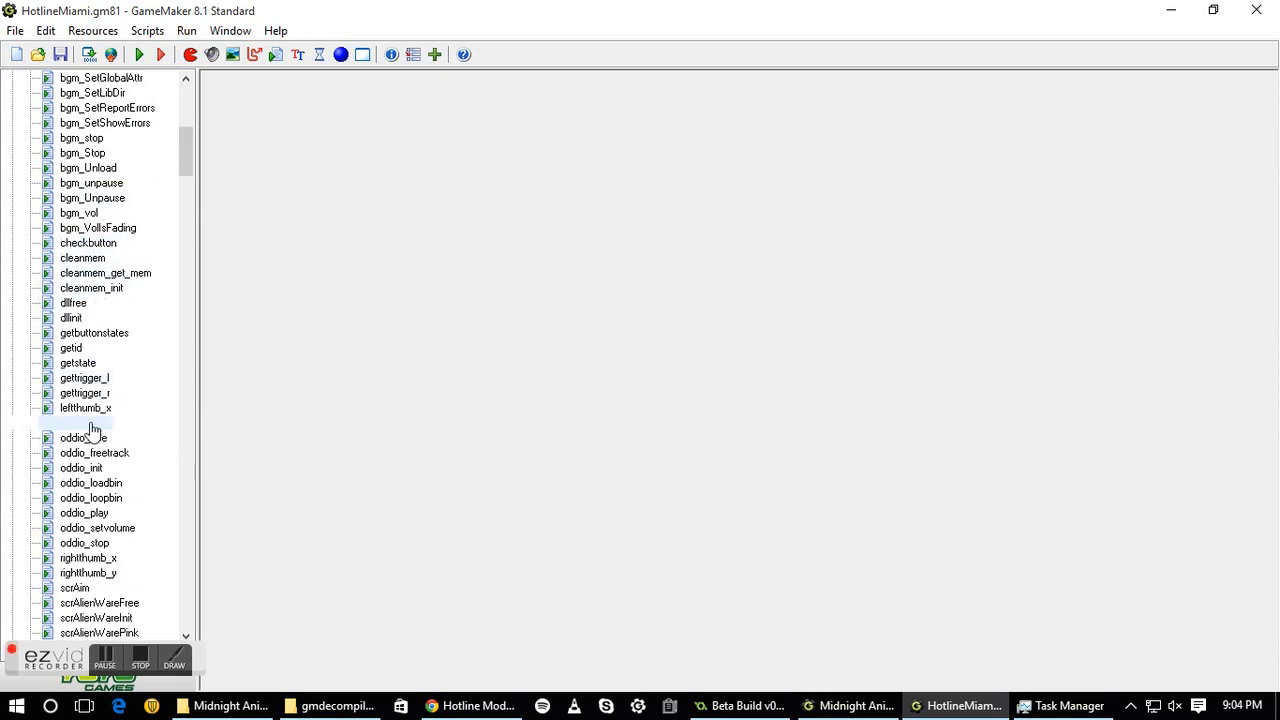
{"action": "scroll", "coordinate": [91, 430], "scroll_direction": "down", "scroll_amount": 1}
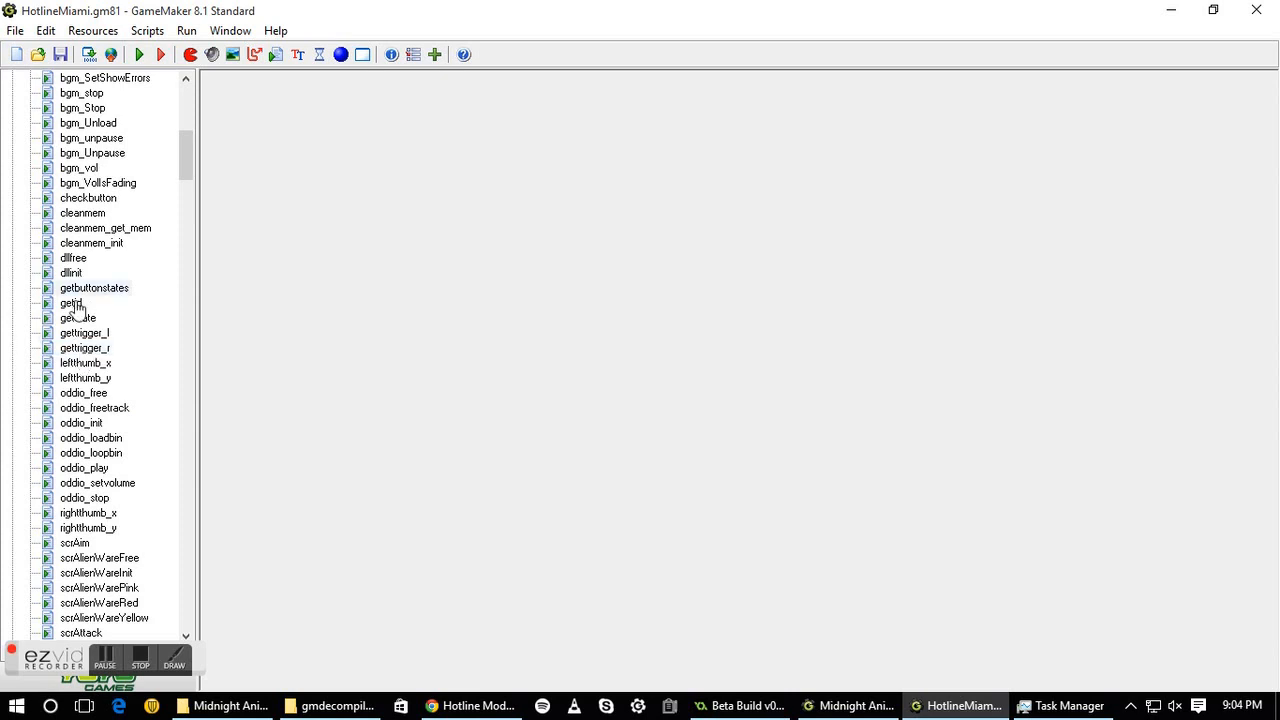
{"action": "scroll", "coordinate": [60, 385], "scroll_direction": "down", "scroll_amount": 10}
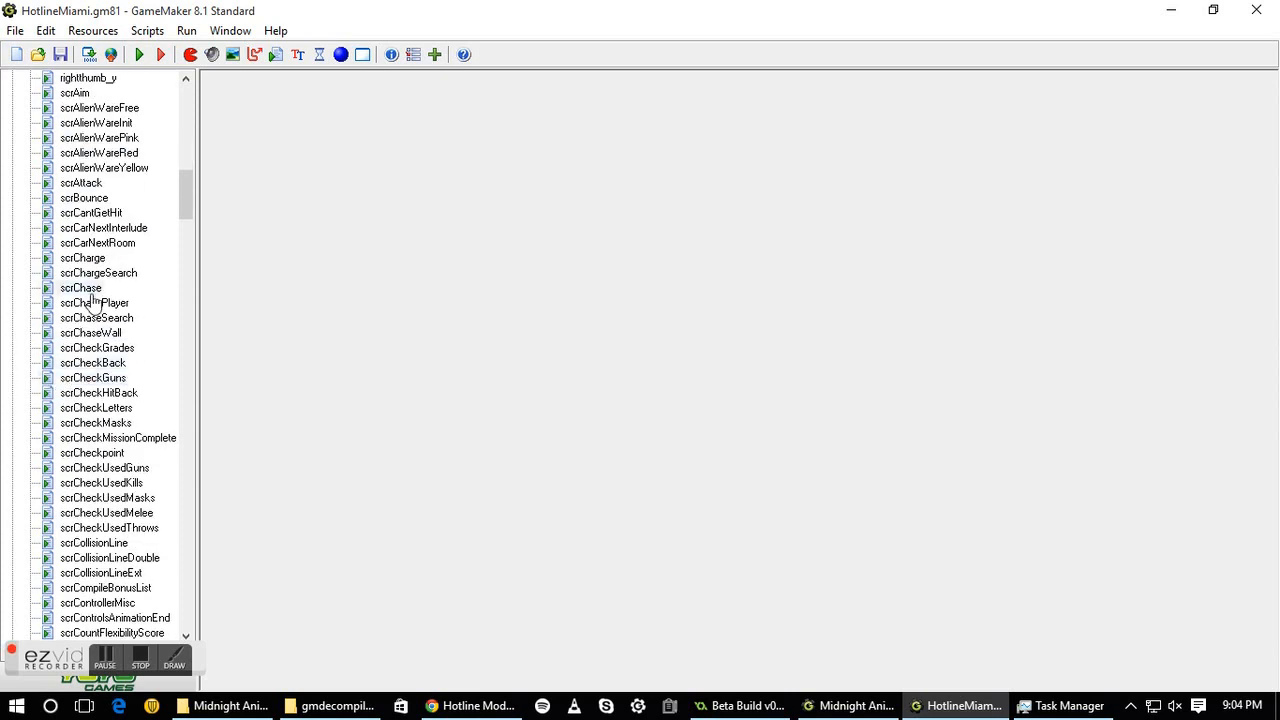
{"action": "double_click", "coordinate": [157, 439]}
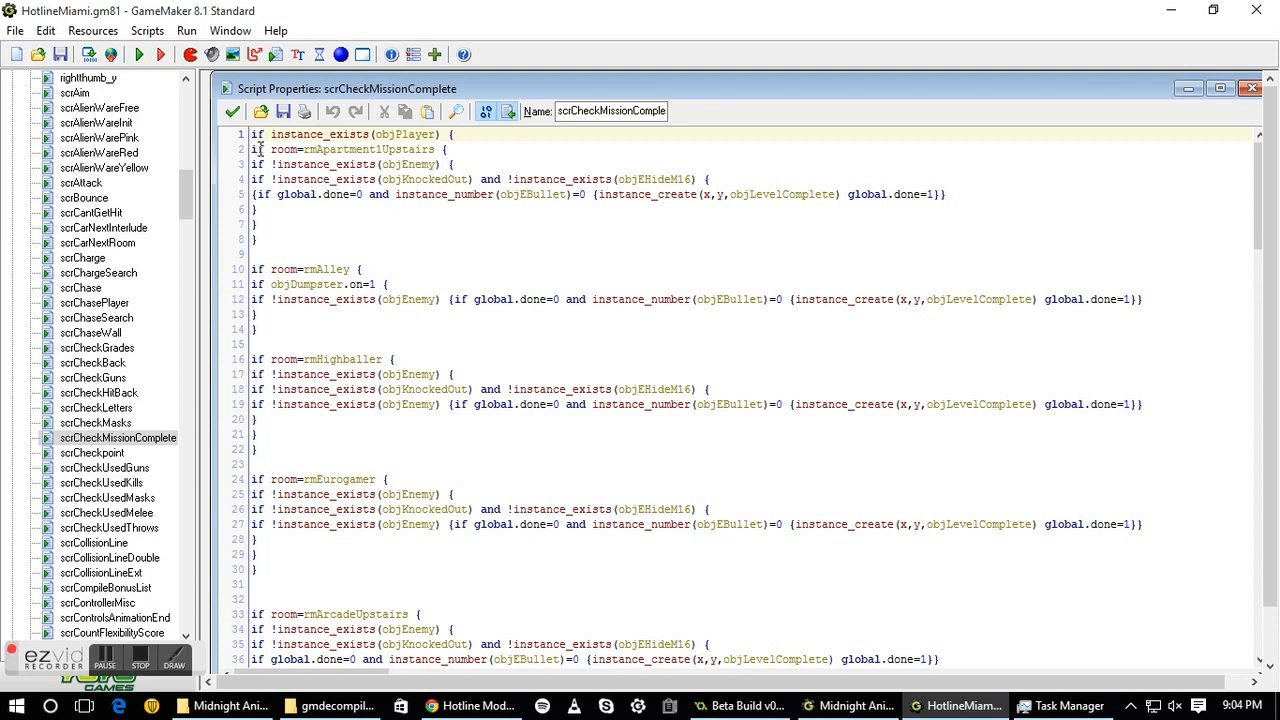
{"action": "left_click", "coordinate": [232, 111]}
Find the scrPlayerMoveKeyboard script among the scripts, examine its movement code and close it
{"action": "scroll", "coordinate": [117, 420], "scroll_direction": "down", "scroll_amount": 20}
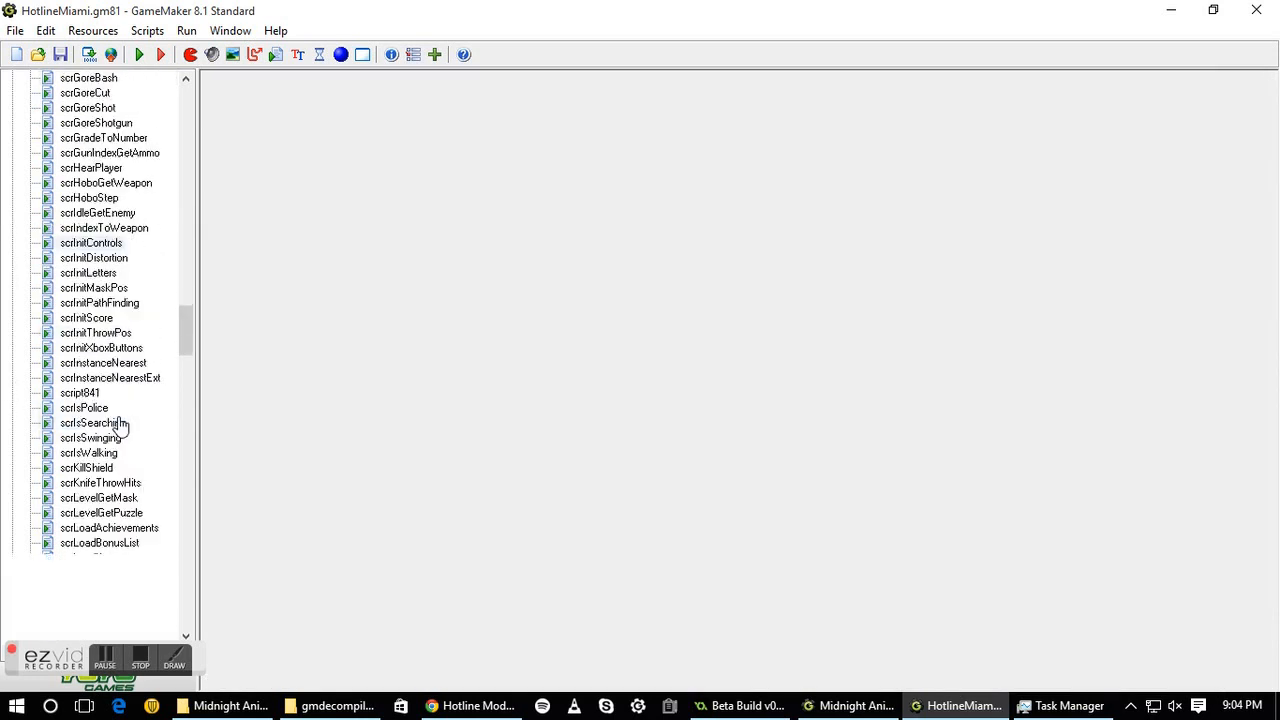
{"action": "scroll", "coordinate": [150, 400], "scroll_direction": "down", "scroll_amount": 6}
{"action": "scroll", "coordinate": [160, 391], "scroll_direction": "up", "scroll_amount": 13}
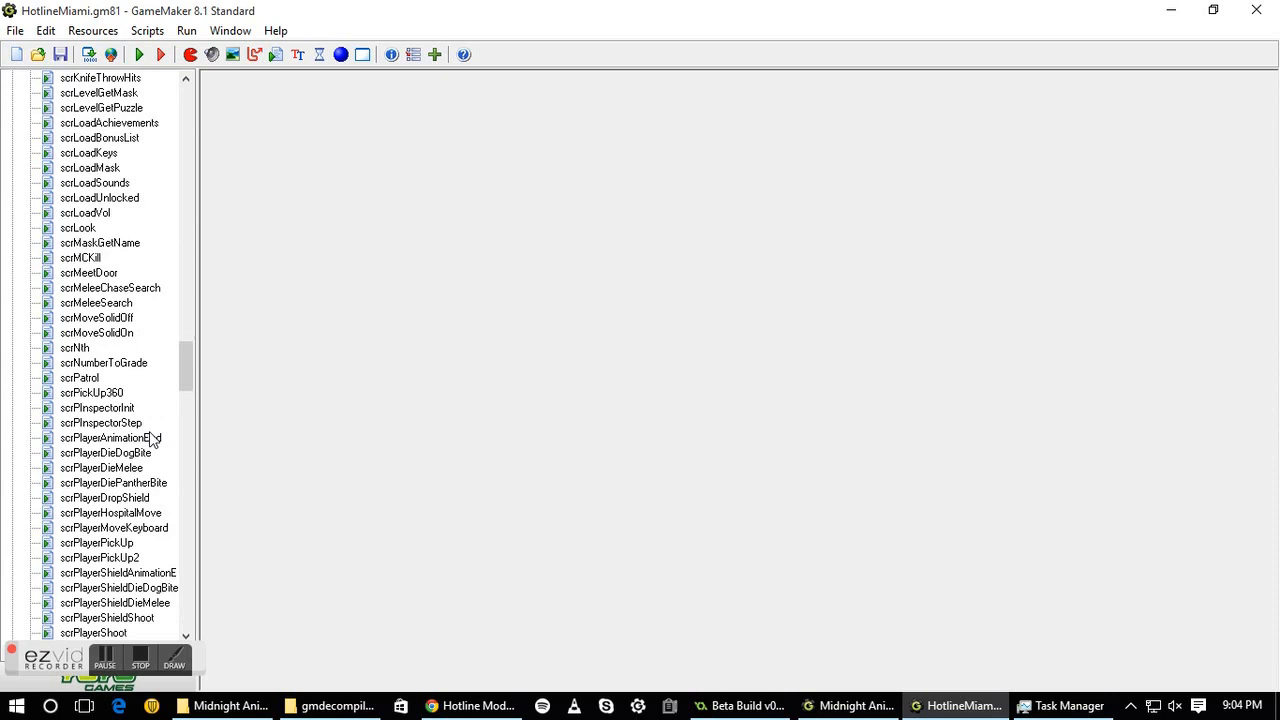
{"action": "double_click", "coordinate": [152, 531]}
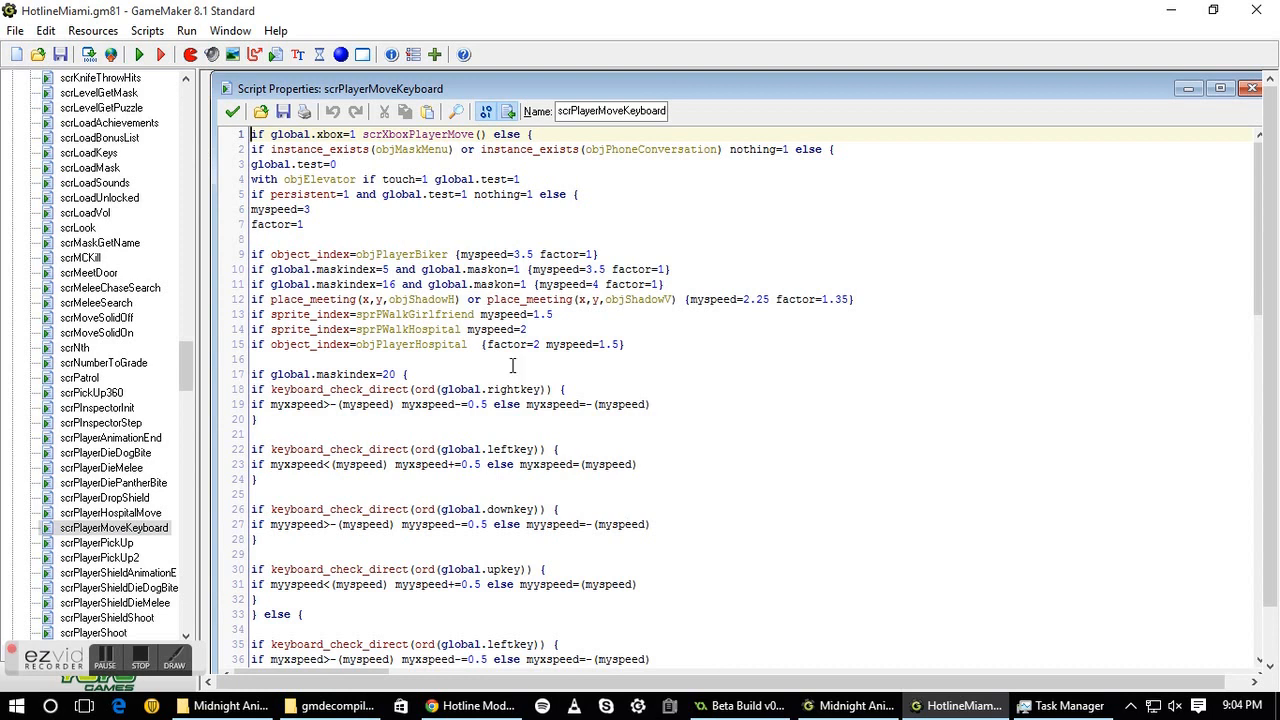
{"action": "left_click", "coordinate": [232, 111]}
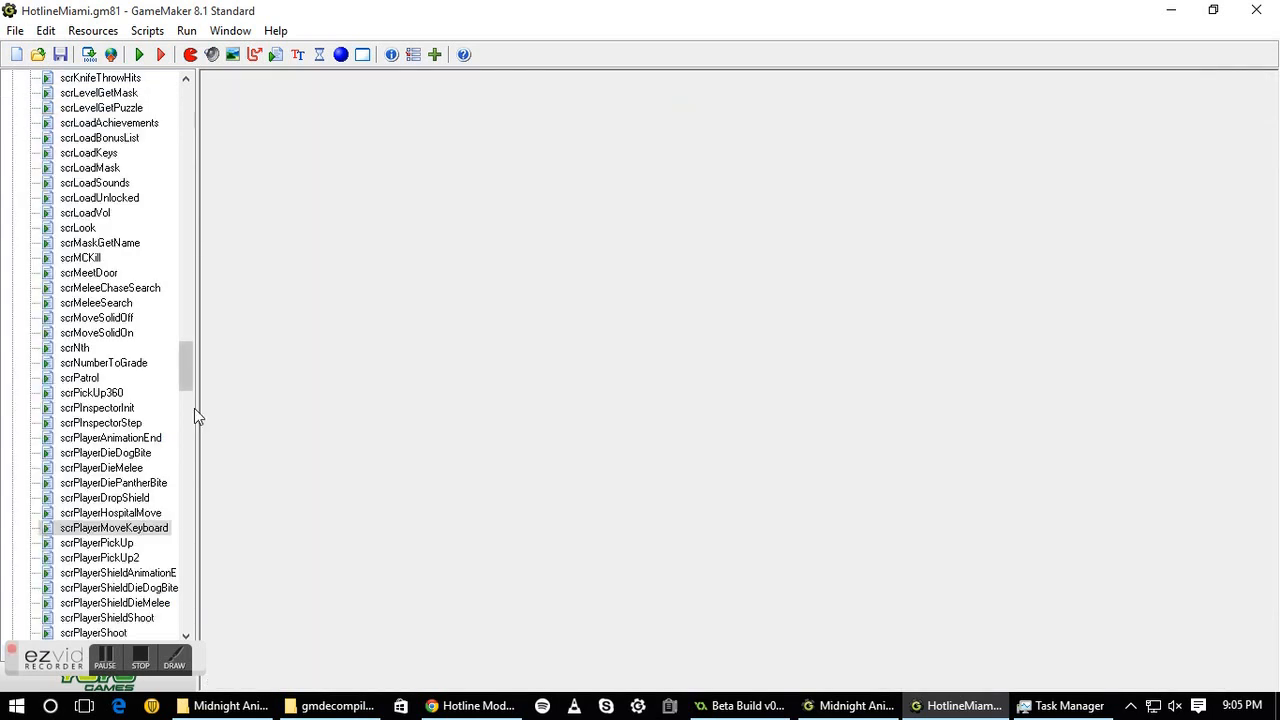
Collapse the Scripts folder, expand the Rooms folder and look through the game's rooms
{"action": "scroll", "coordinate": [151, 197], "scroll_direction": "up", "scroll_amount": 20}
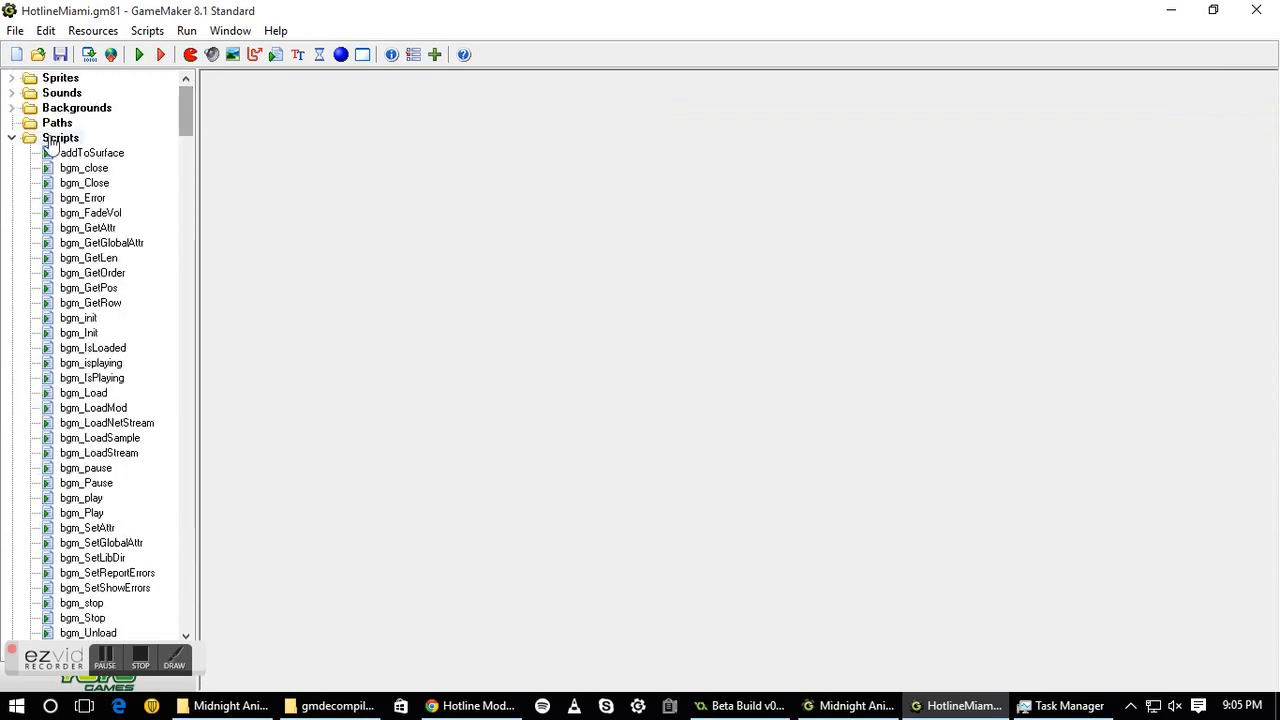
{"action": "double_click", "coordinate": [55, 139]}
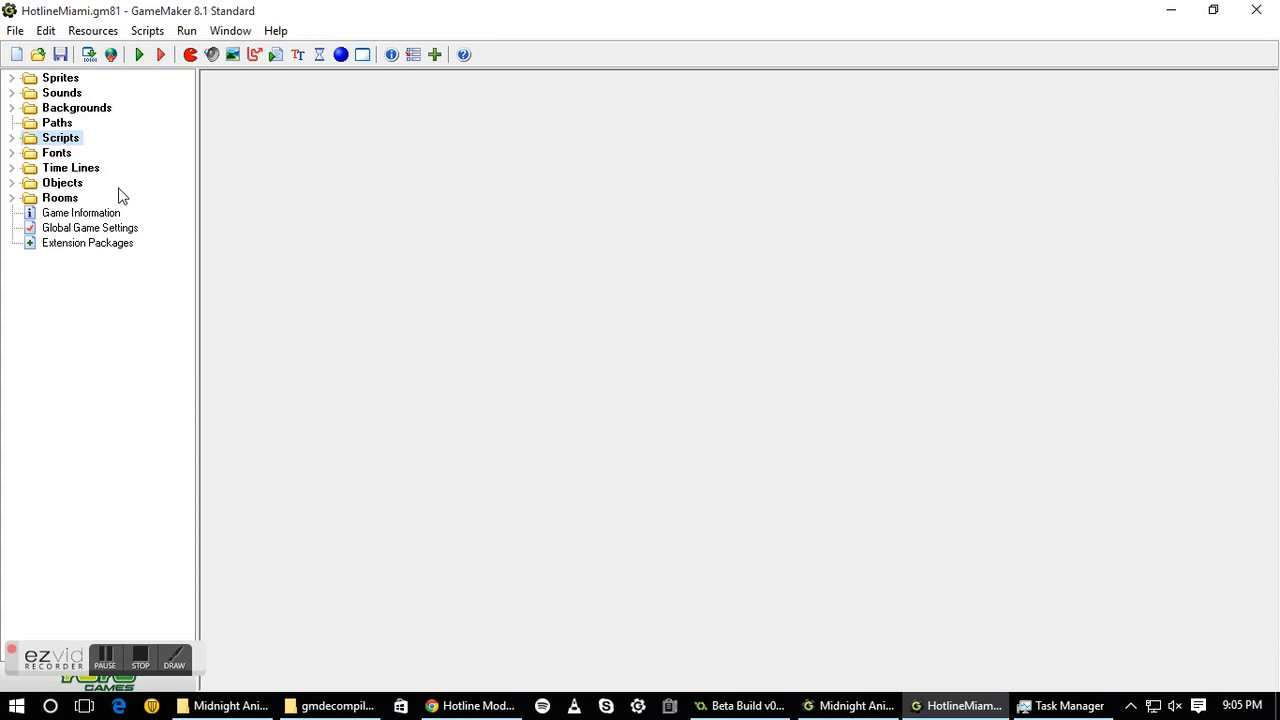
{"action": "double_click", "coordinate": [60, 198]}
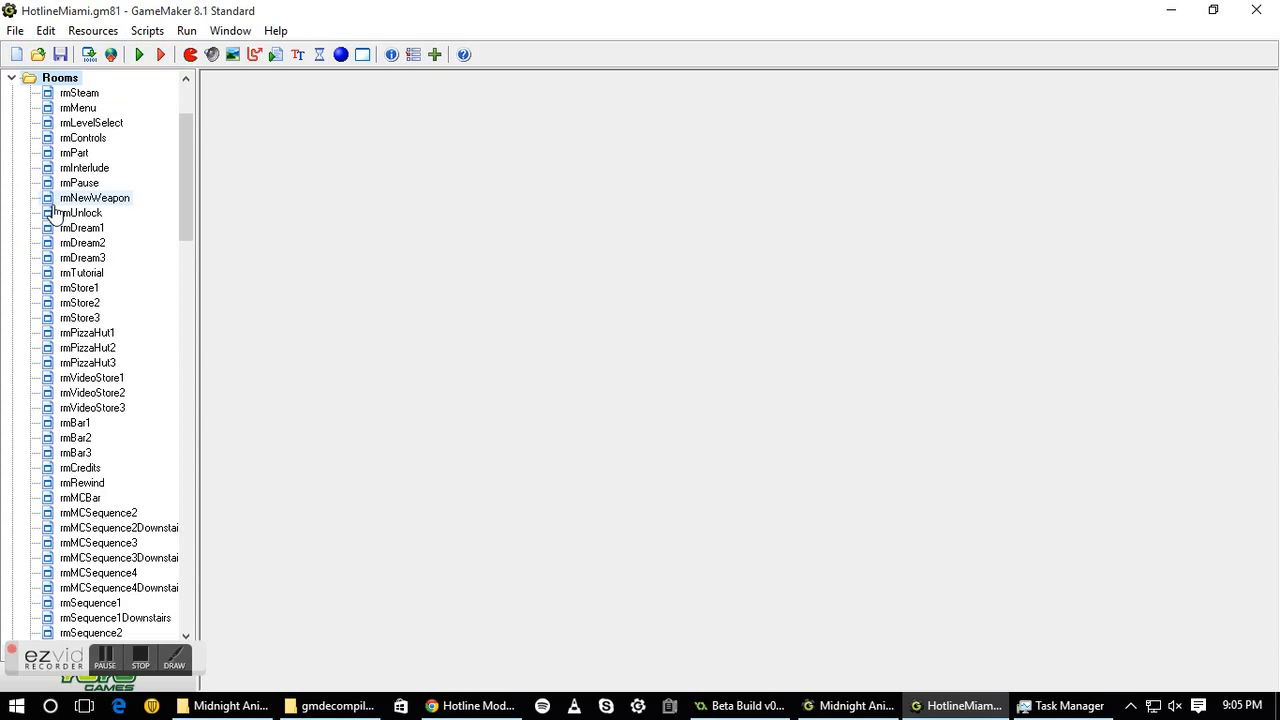
{"action": "scroll", "coordinate": [171, 343], "scroll_direction": "down", "scroll_amount": 5}
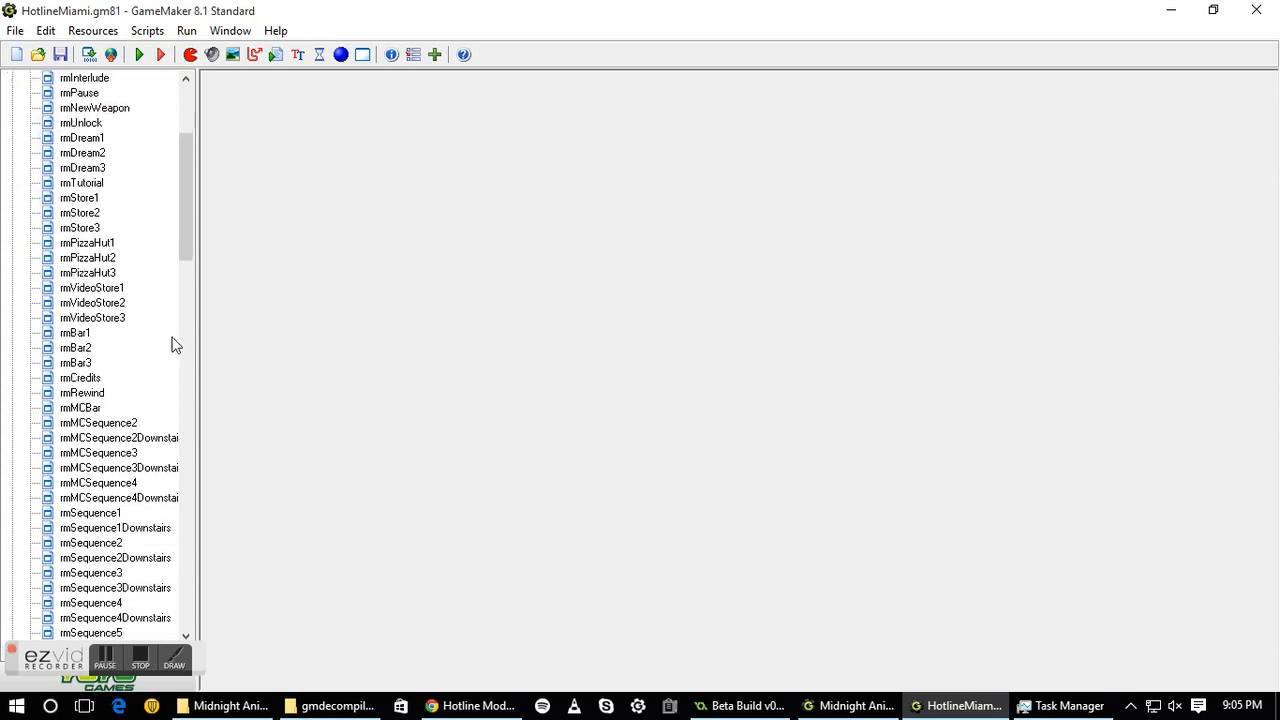
{"action": "scroll", "coordinate": [150, 430], "scroll_direction": "down", "scroll_amount": 2}
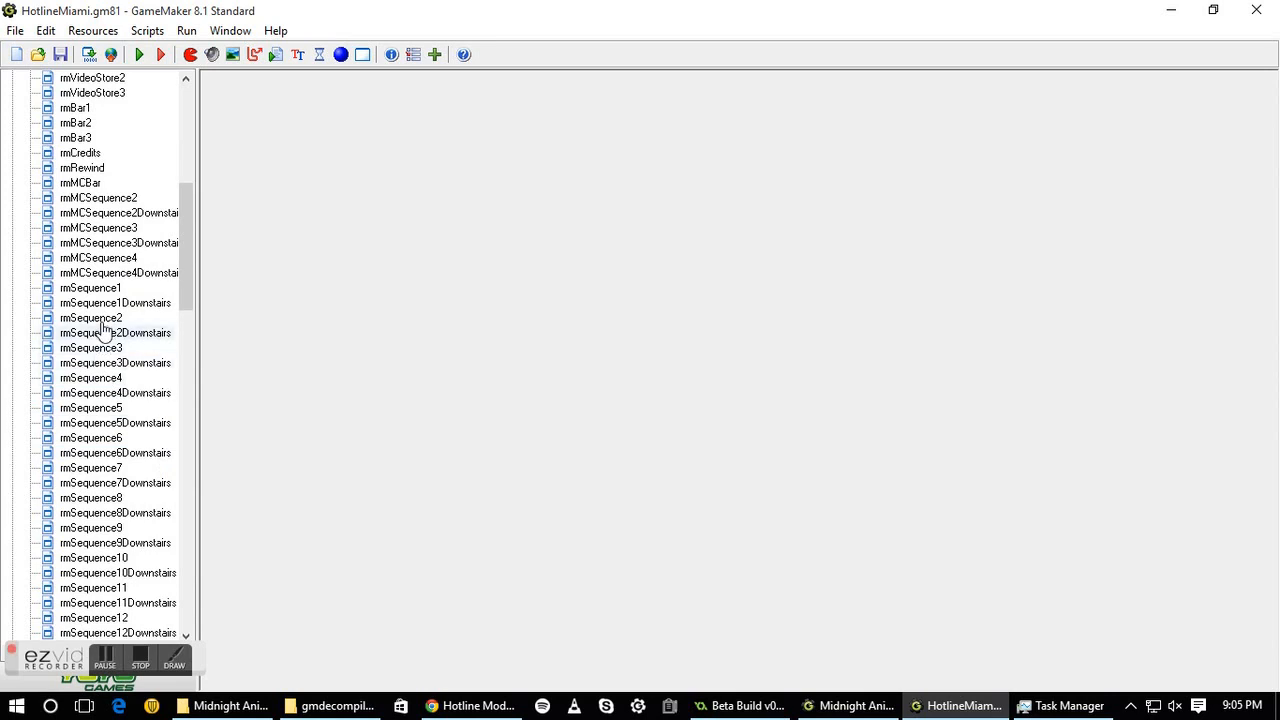
Open the rmSequence1 room and examine its whole floor layout
{"action": "double_click", "coordinate": [100, 289]}
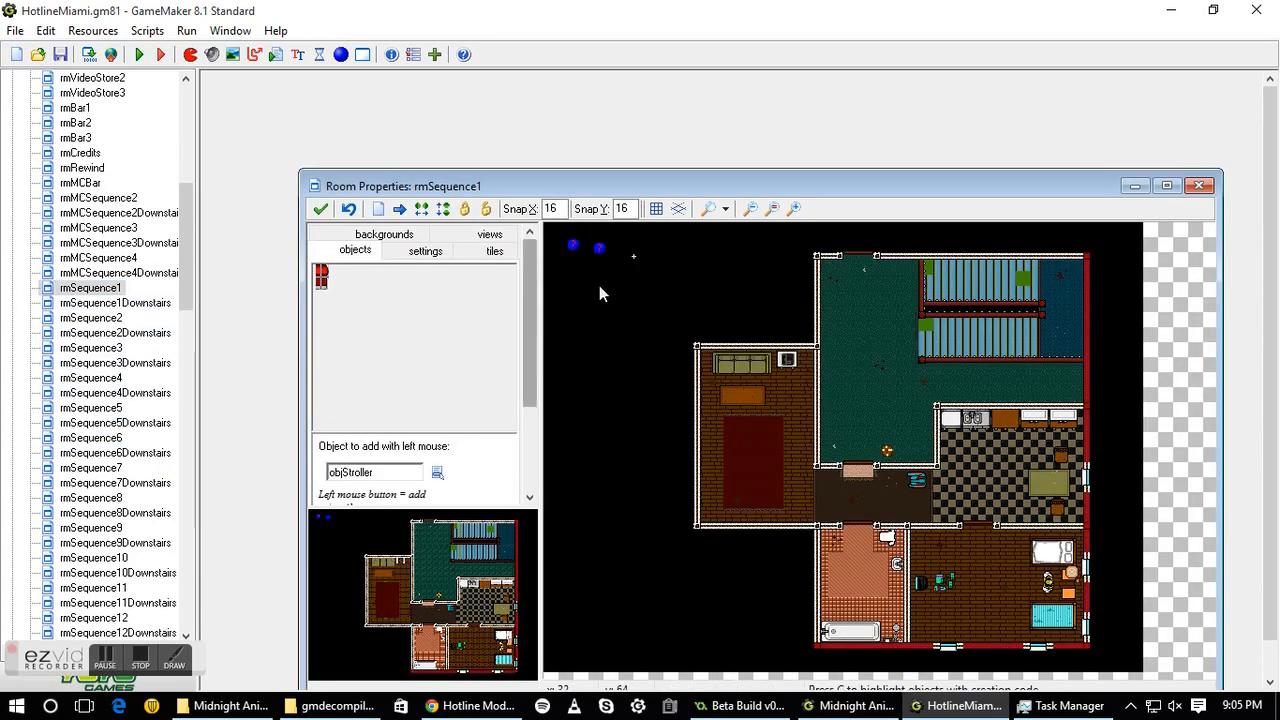
{"action": "scroll", "coordinate": [590, 293], "scroll_direction": "down", "scroll_amount": 2}
{"action": "left_click", "coordinate": [656, 208]}
{"action": "left_click", "coordinate": [656, 208]}
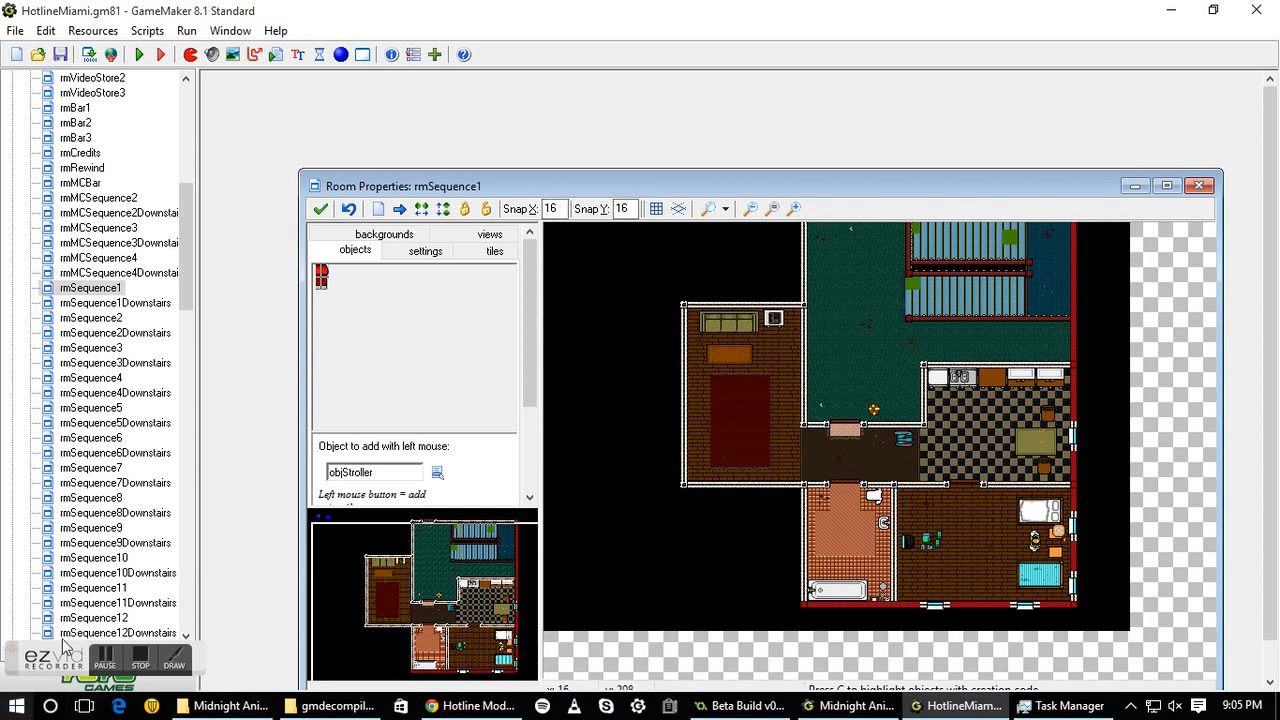
{"action": "scroll", "coordinate": [954, 308], "scroll_direction": "down", "scroll_amount": 1}
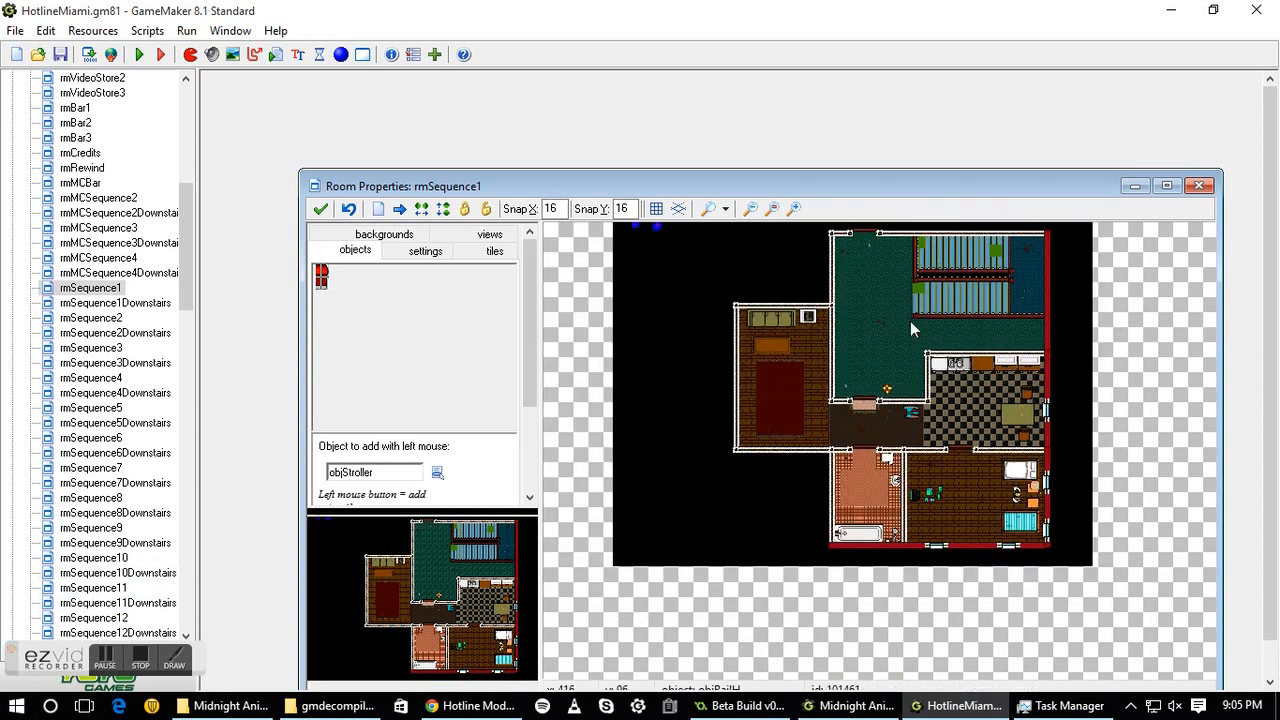
{"action": "middle_click_drag", "start_coordinate": [910, 321], "coordinate": [867, 385]}
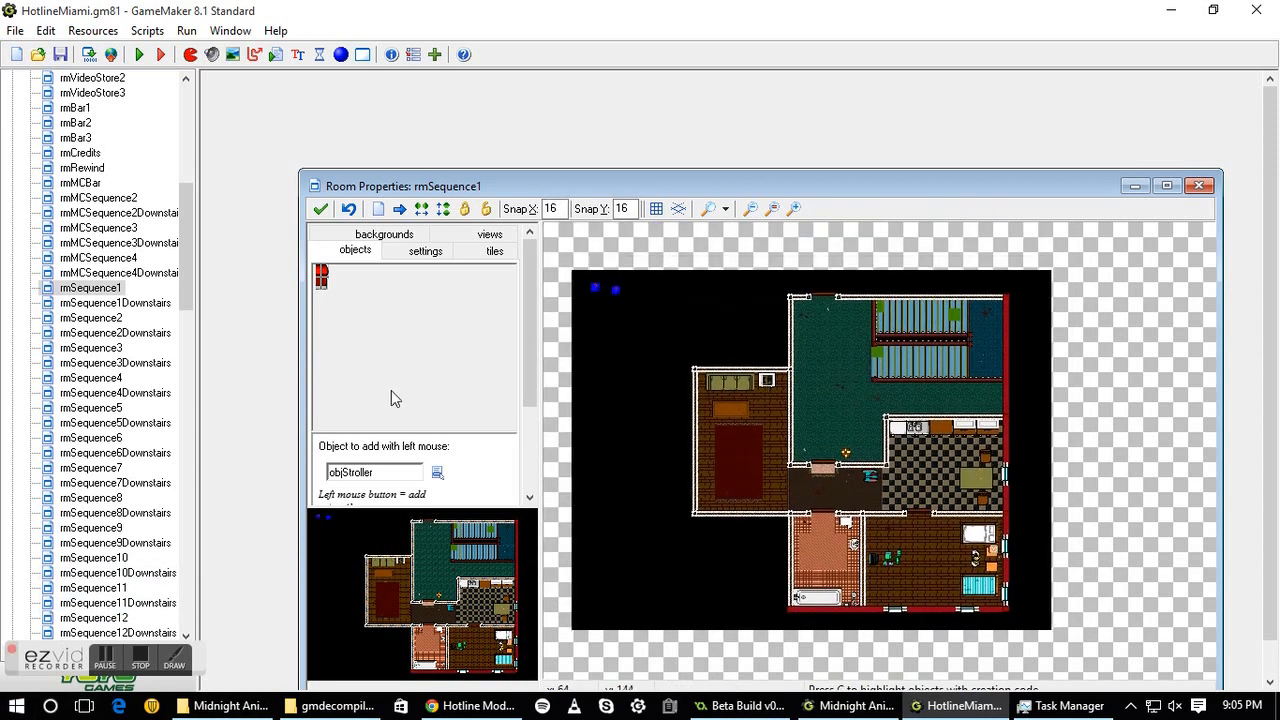
Browse the list of objects that can be placed in rmSequence1 and dismiss it without choosing one
{"action": "left_click", "coordinate": [321, 276]}
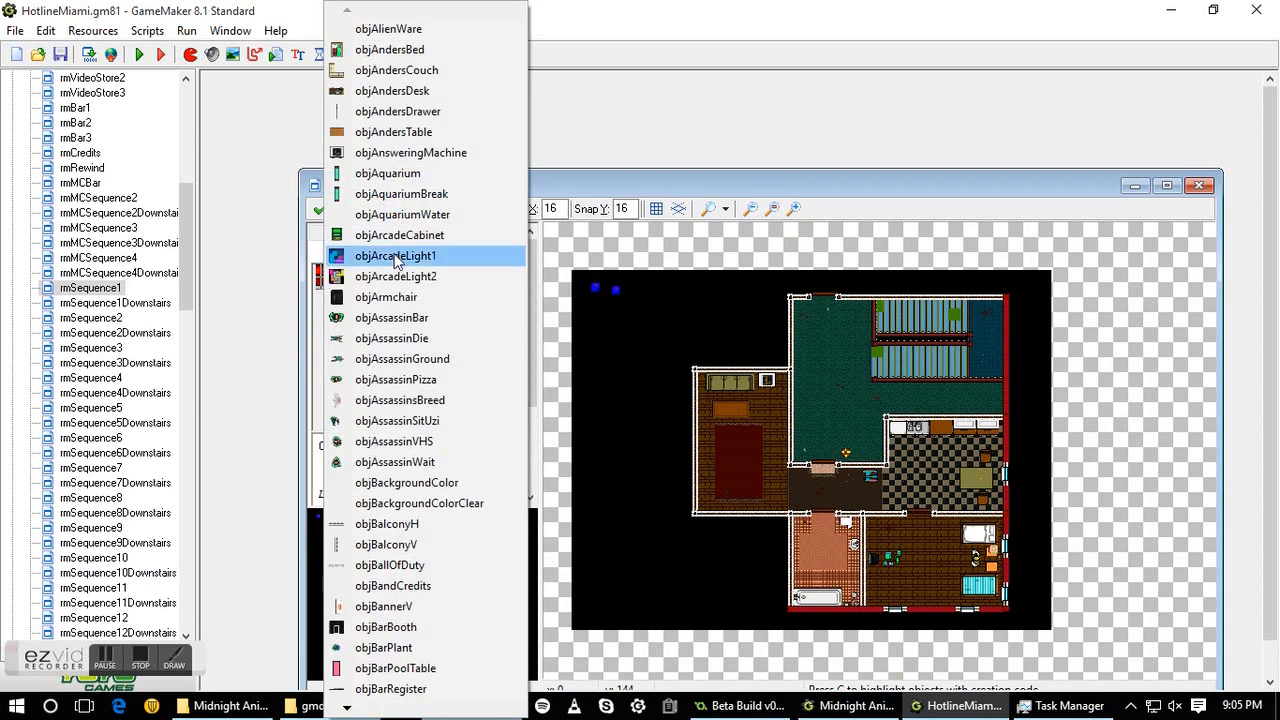
{"action": "key", "text": "Up"}
{"action": "key", "text": "Up"}
{"action": "key", "text": "Up"}
{"action": "key", "text": "Up"}
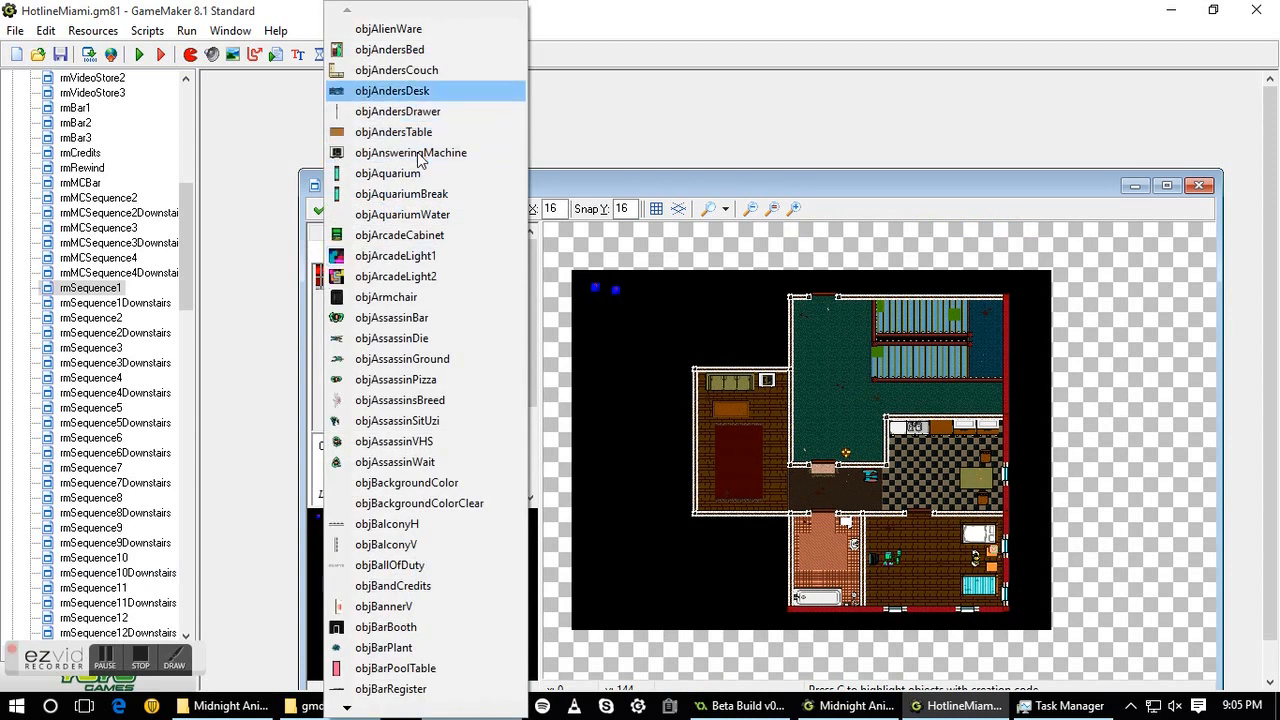
{"action": "key", "text": "Down"}
{"action": "key", "text": "Down"}
{"action": "key", "text": "Down"}
{"action": "key", "text": "Down"}
{"action": "key", "text": "Down"}
{"action": "key", "text": "Down"}
{"action": "key", "text": "Down"}
{"action": "key", "text": "Down"}
{"action": "key", "text": "Down"}
{"action": "key", "text": "Down"}
{"action": "key", "text": "Down"}
{"action": "key", "text": "Down"}
{"action": "key", "text": "Down"}
{"action": "key", "text": "Down"}
{"action": "key", "text": "Down"}
{"action": "key", "text": "Down"}
{"action": "key", "text": "Down"}
{"action": "key", "text": "Down"}
{"action": "key", "text": "Down"}
{"action": "key", "text": "Down"}
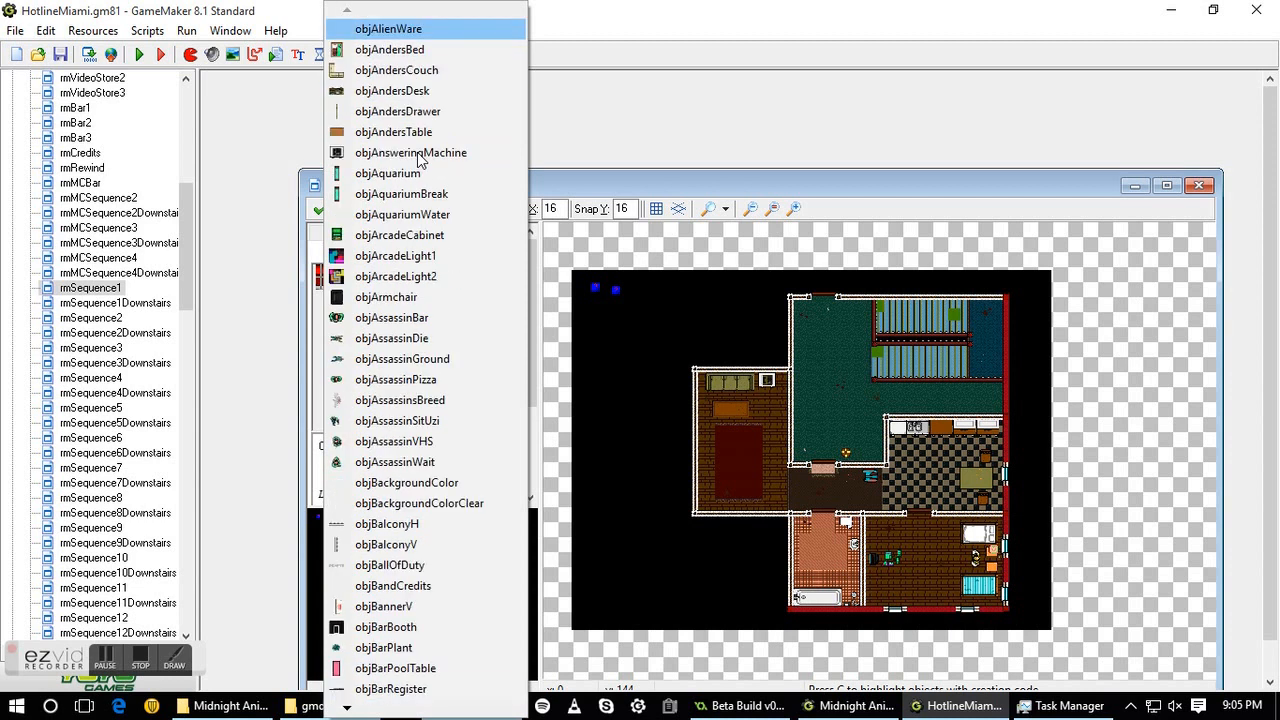
{"action": "key", "text": "Down"}
{"action": "key", "text": "Down"}
{"action": "key", "text": "Down"}
{"action": "key", "text": "Down"}
{"action": "key", "text": "Down"}
{"action": "key", "text": "Down"}
{"action": "key", "text": "Down"}
{"action": "key", "text": "Down"}
{"action": "key", "text": "Down"}
{"action": "key", "text": "Down"}
{"action": "key", "text": "Down"}
{"action": "key", "text": "Down"}
{"action": "key", "text": "Down"}
{"action": "key", "text": "Down"}
{"action": "key", "text": "Down"}
{"action": "key", "text": "Down"}
{"action": "key", "text": "Down"}
{"action": "key", "text": "Down"}
{"action": "key", "text": "Down"}
{"action": "key", "text": "Down"}
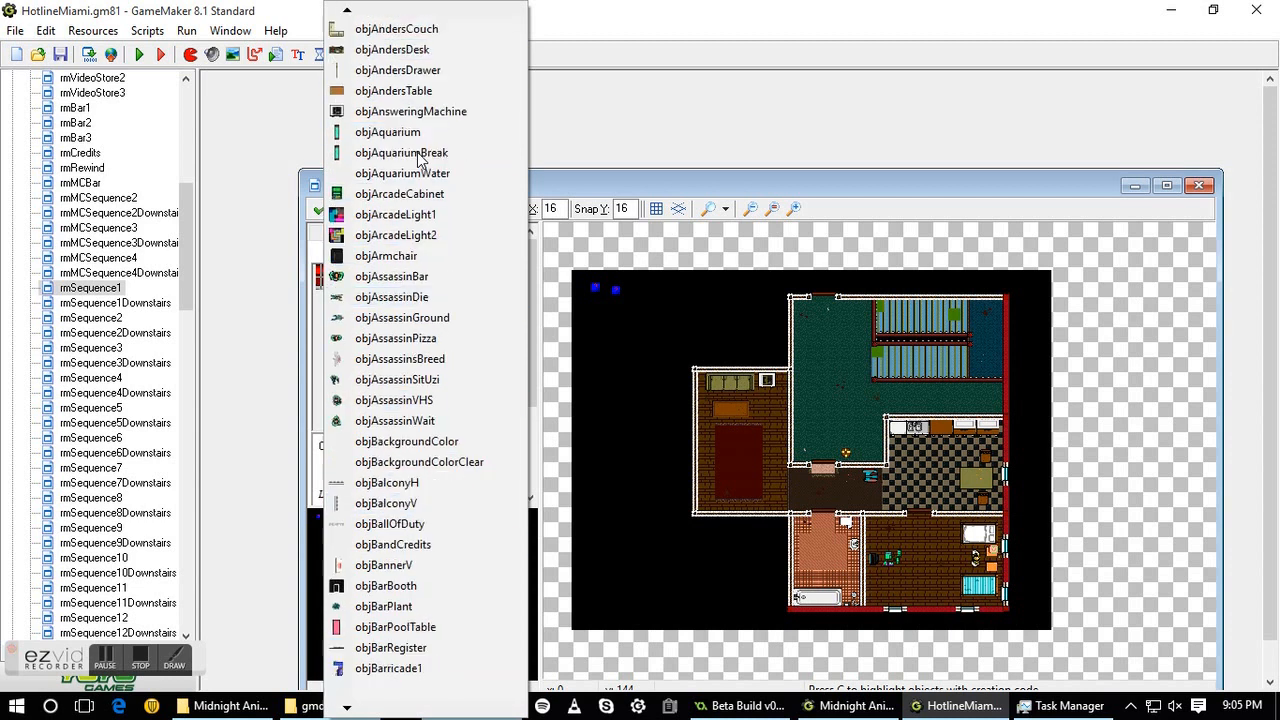
{"action": "key", "text": "Down"}
{"action": "key", "text": "Down"}
{"action": "key", "text": "Down"}
{"action": "key", "text": "Down"}
{"action": "key", "text": "Down"}
{"action": "key", "text": "Down"}
{"action": "key", "text": "Down"}
{"action": "key", "text": "Down"}
{"action": "key", "text": "Down"}
{"action": "key", "text": "Down"}
{"action": "key", "text": "Down"}
{"action": "key", "text": "Down"}
{"action": "key", "text": "Down"}
{"action": "key", "text": "Down"}
{"action": "key", "text": "Down"}
{"action": "key", "text": "Down"}
{"action": "key", "text": "Down"}
{"action": "key", "text": "Down"}
{"action": "key", "text": "Down"}
{"action": "key", "text": "Down"}
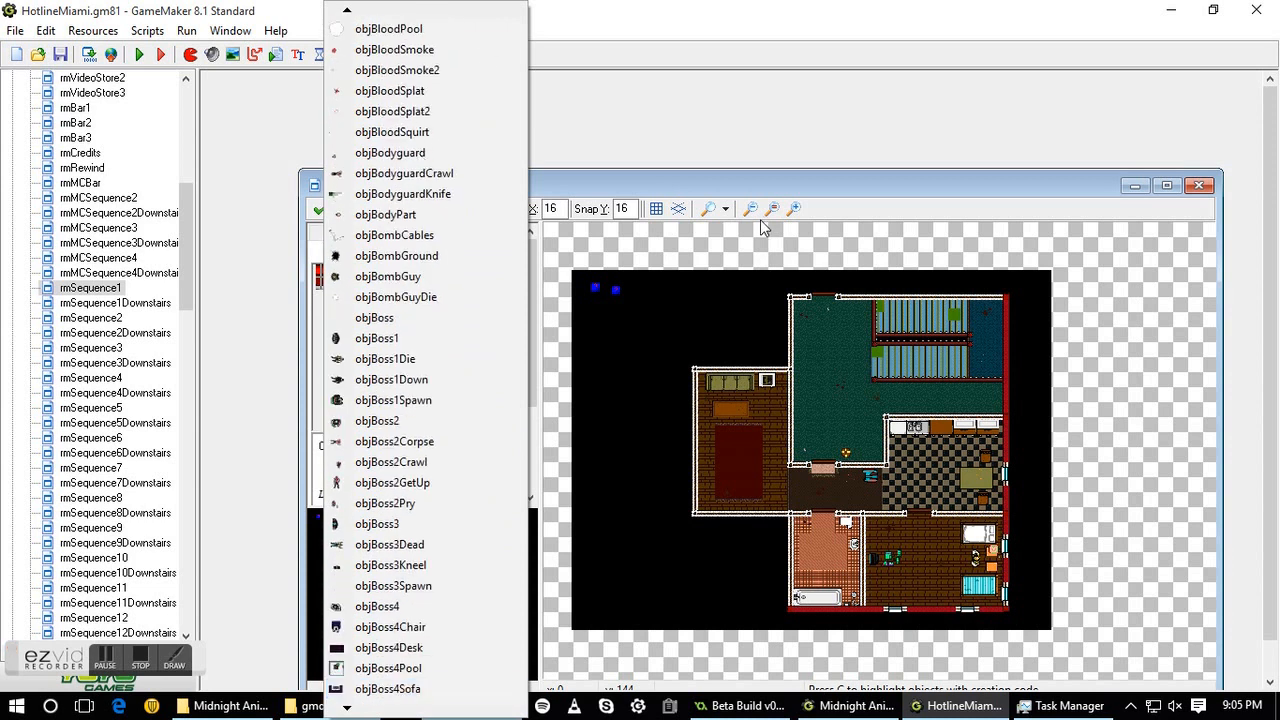
{"action": "left_click", "coordinate": [770, 185]}
Examine the rooms and furniture of the rmSequence1 floor plan up close and close the room, keeping its properties
{"action": "scroll", "coordinate": [822, 341], "scroll_direction": "up", "scroll_amount": 1}
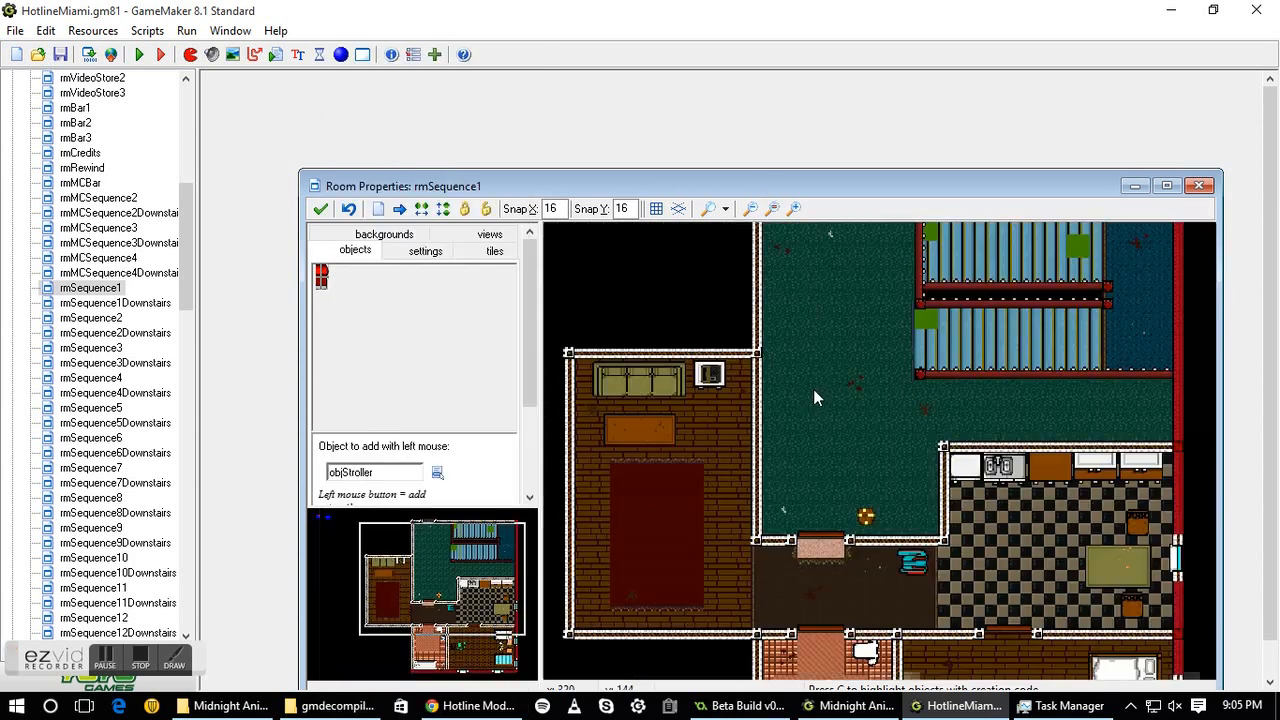
{"action": "scroll", "coordinate": [780, 465], "scroll_direction": "down", "scroll_amount": 1}
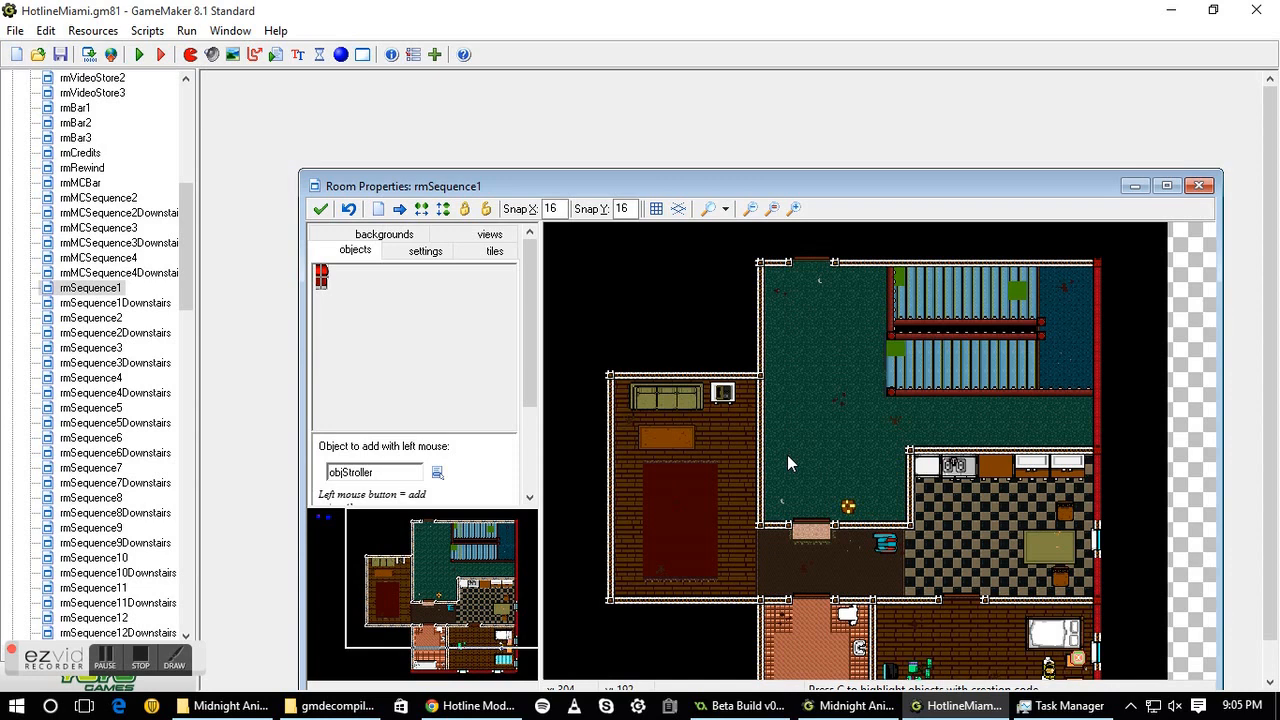
{"action": "scroll", "coordinate": [785, 462], "scroll_direction": "down", "scroll_amount": 2}
{"action": "middle_click_drag", "start_coordinate": [851, 537], "coordinate": [826, 497]}
{"action": "scroll", "coordinate": [877, 457], "scroll_direction": "up", "scroll_amount": 3}
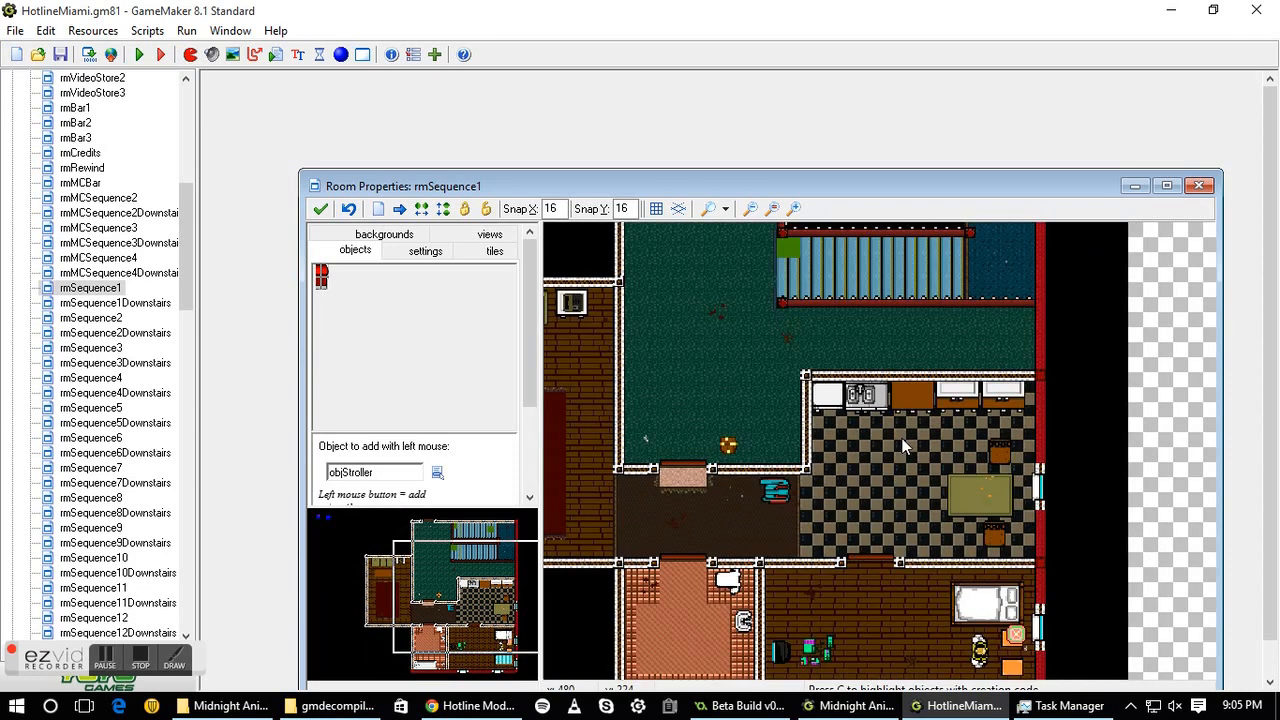
{"action": "scroll", "coordinate": [903, 446], "scroll_direction": "down", "scroll_amount": 1}
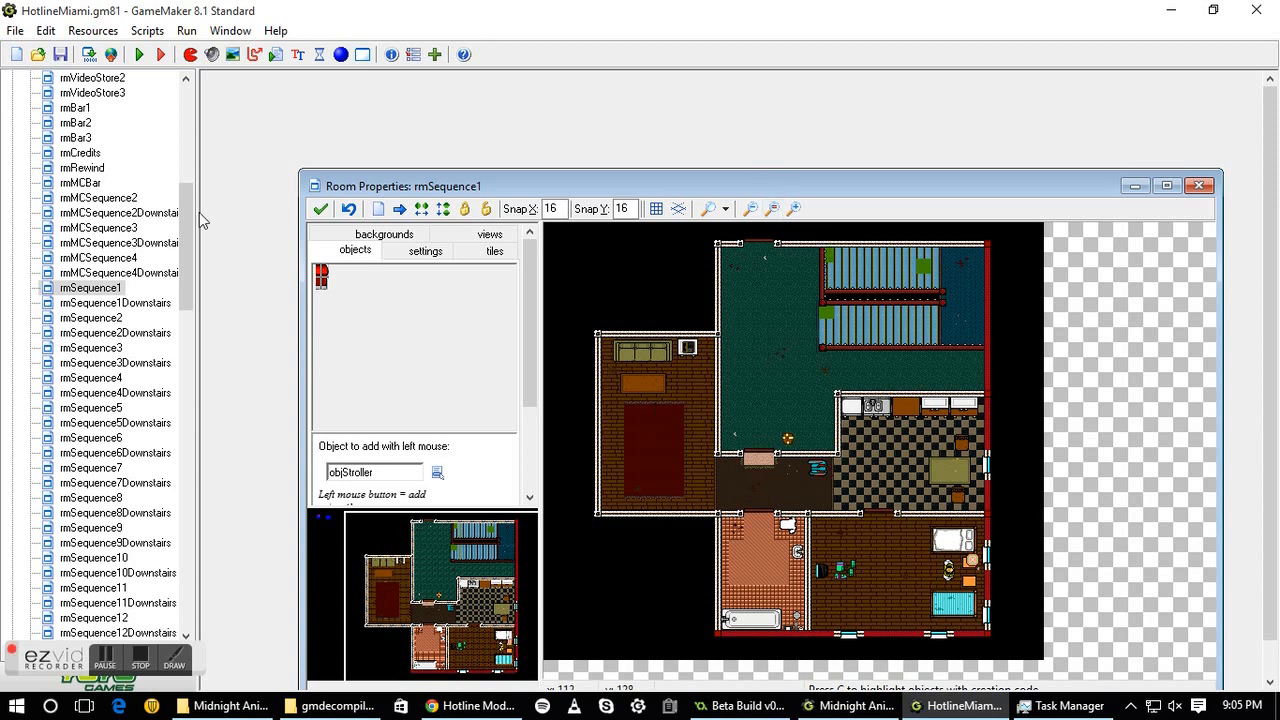
{"action": "left_click", "coordinate": [321, 207]}
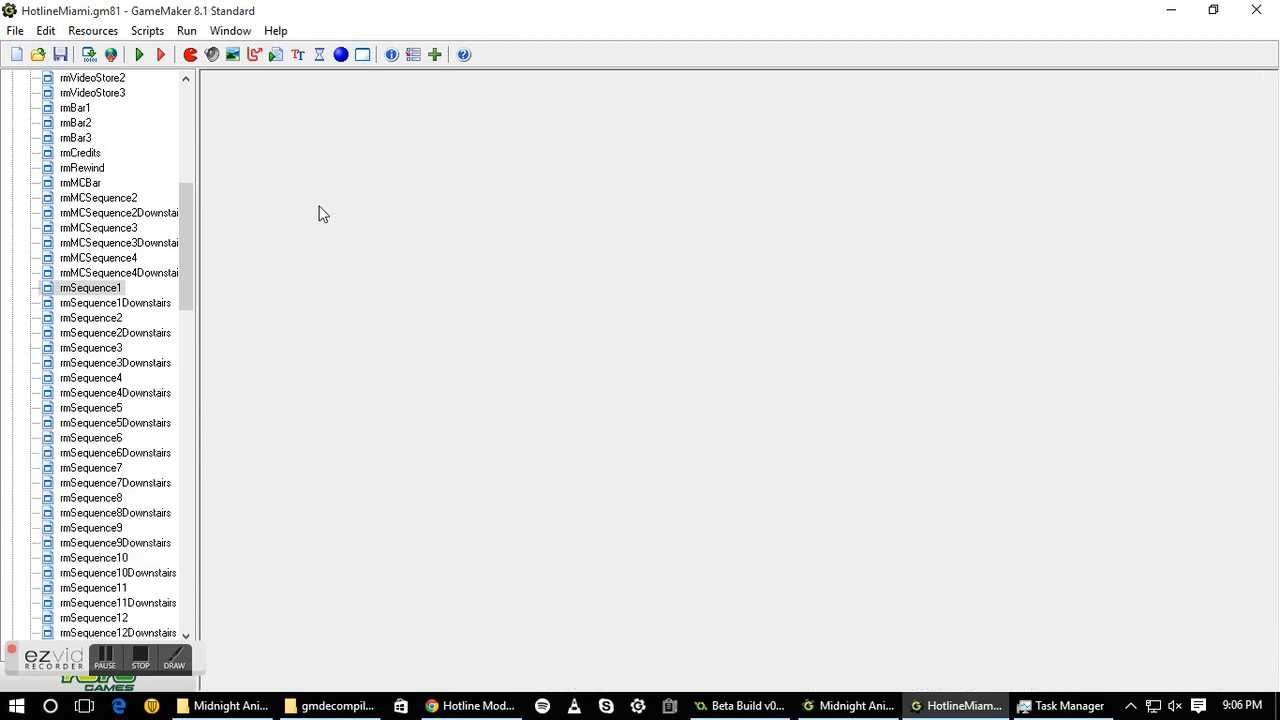
Find and open the rmTrainstationEntrance room and examine its layout from the trains to the car outside
{"action": "scroll", "coordinate": [86, 480], "scroll_direction": "down", "scroll_amount": 11}
{"action": "double_click", "coordinate": [128, 319]}
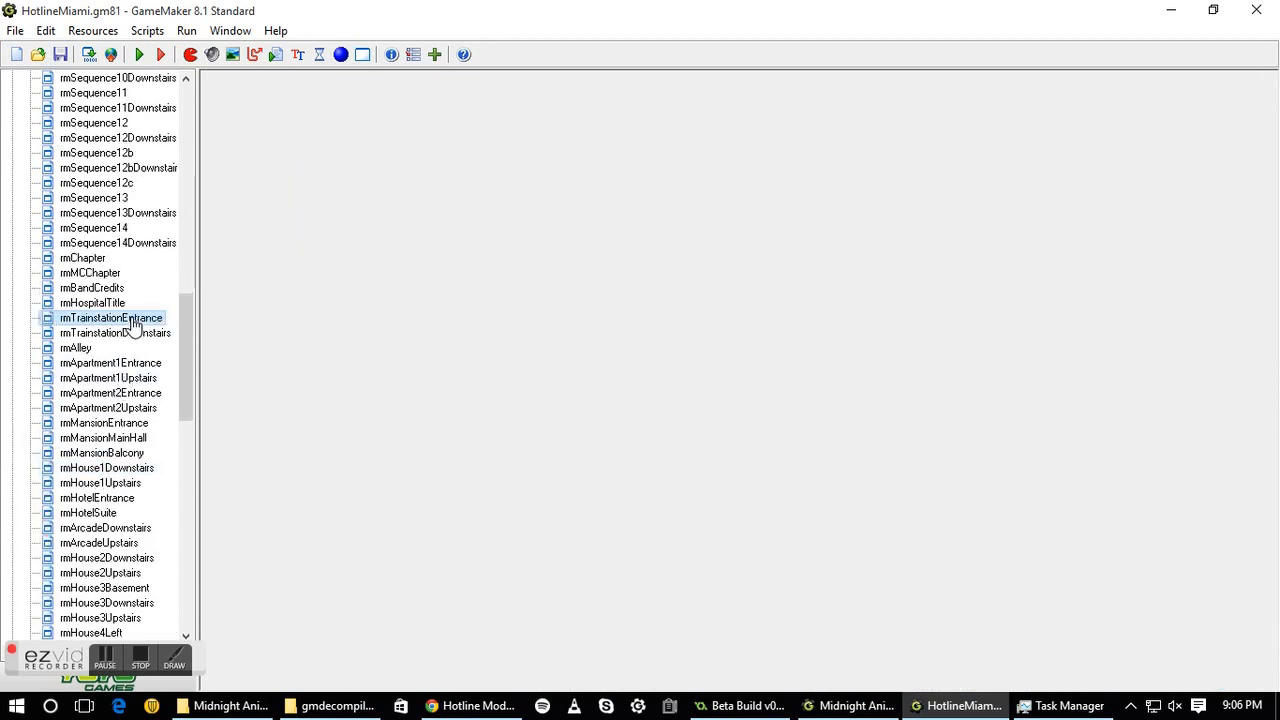
{"action": "middle_click_drag", "start_coordinate": [984, 522], "coordinate": [979, 420]}
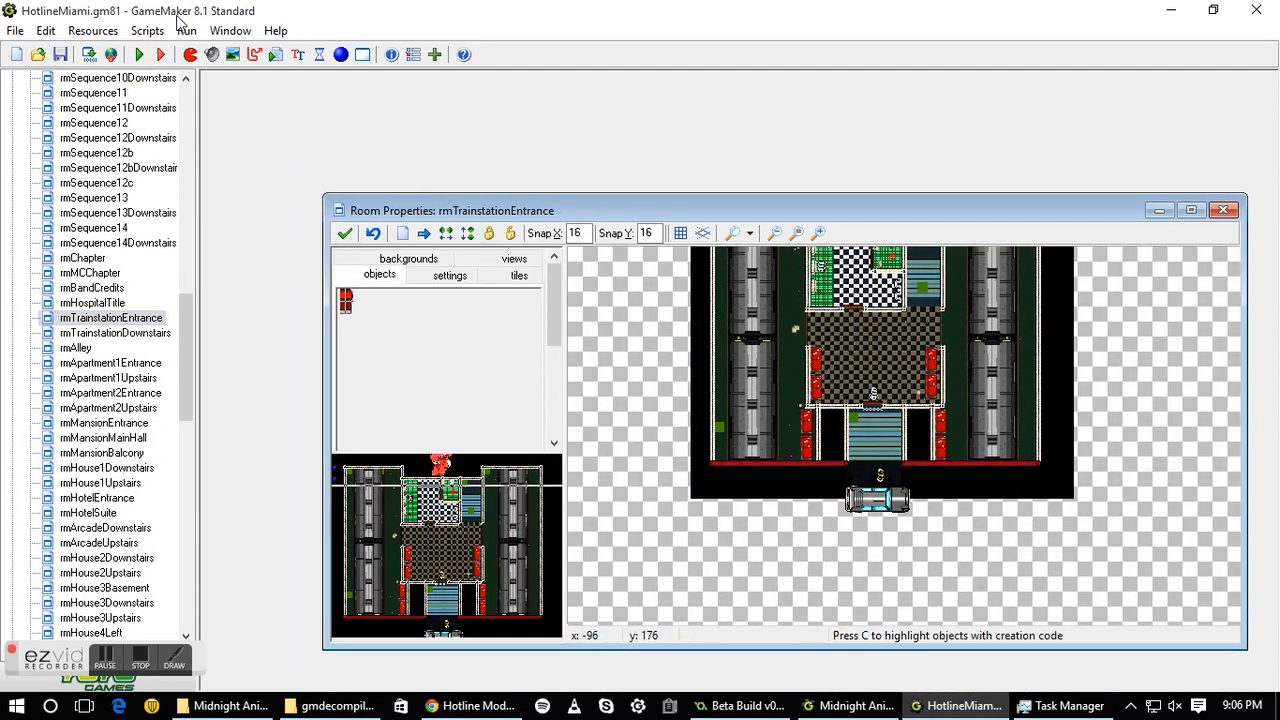
{"action": "scroll", "coordinate": [945, 375], "scroll_direction": "up", "scroll_amount": 2}
{"action": "middle_click_drag", "start_coordinate": [927, 343], "coordinate": [962, 454]}
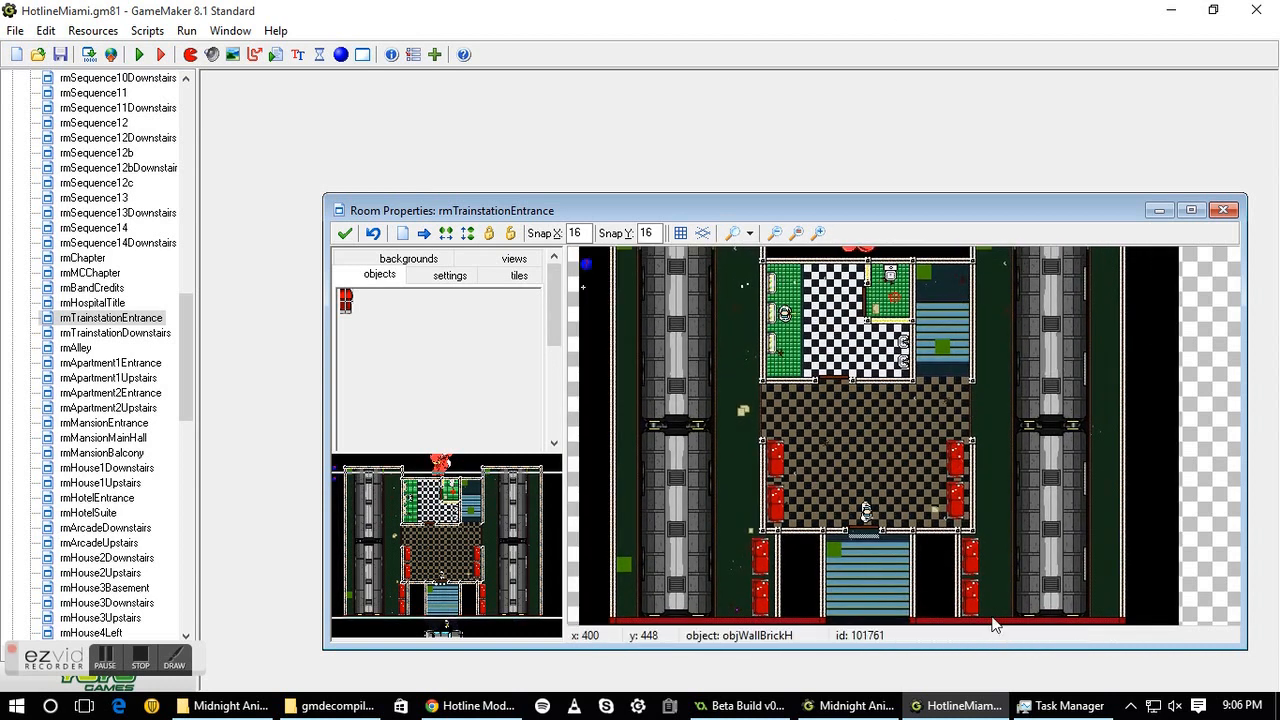
{"action": "scroll", "coordinate": [832, 514], "scroll_direction": "down", "scroll_amount": 1}
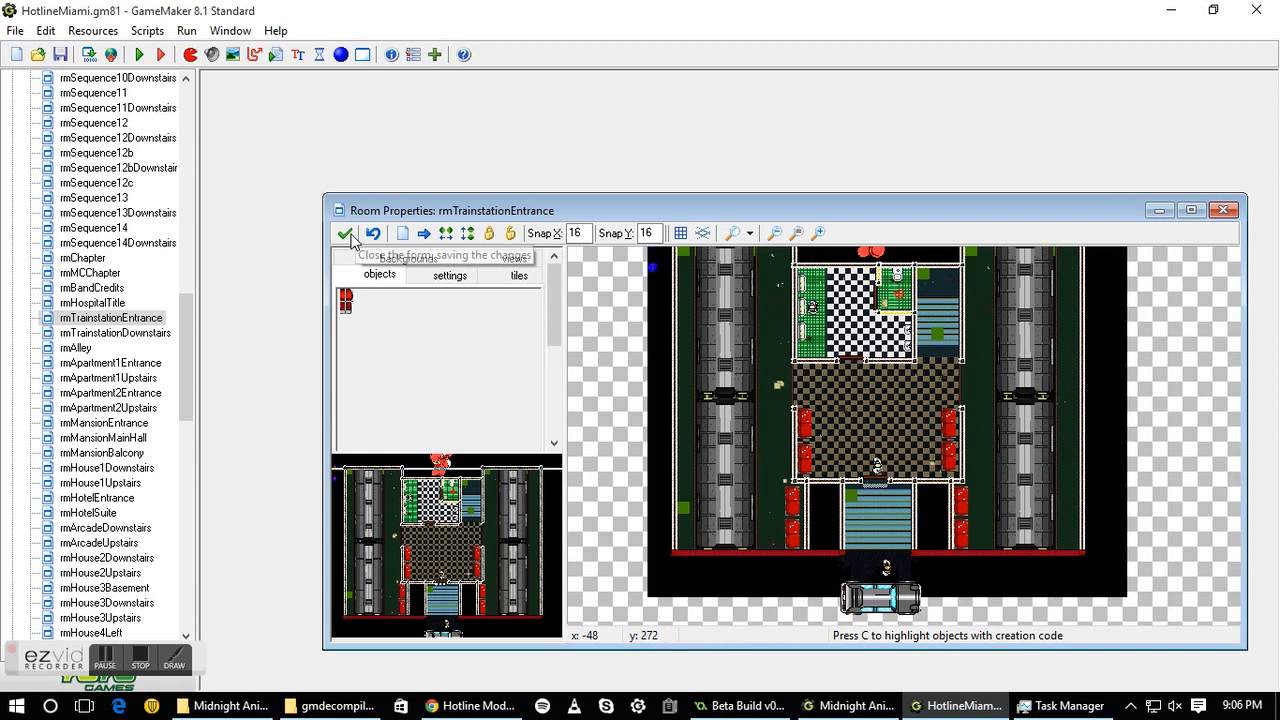
{"action": "scroll", "coordinate": [795, 418], "scroll_direction": "up", "scroll_amount": 1}
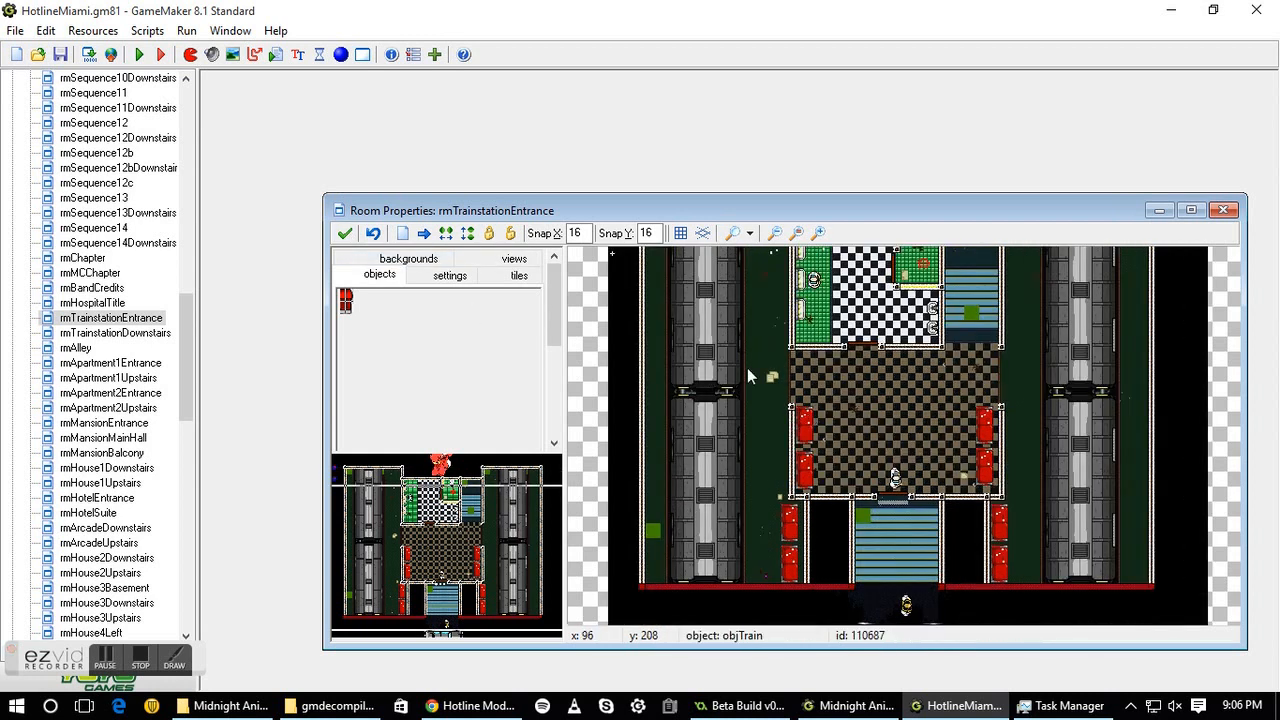
{"action": "middle_click_drag", "start_coordinate": [773, 400], "coordinate": [755, 534]}
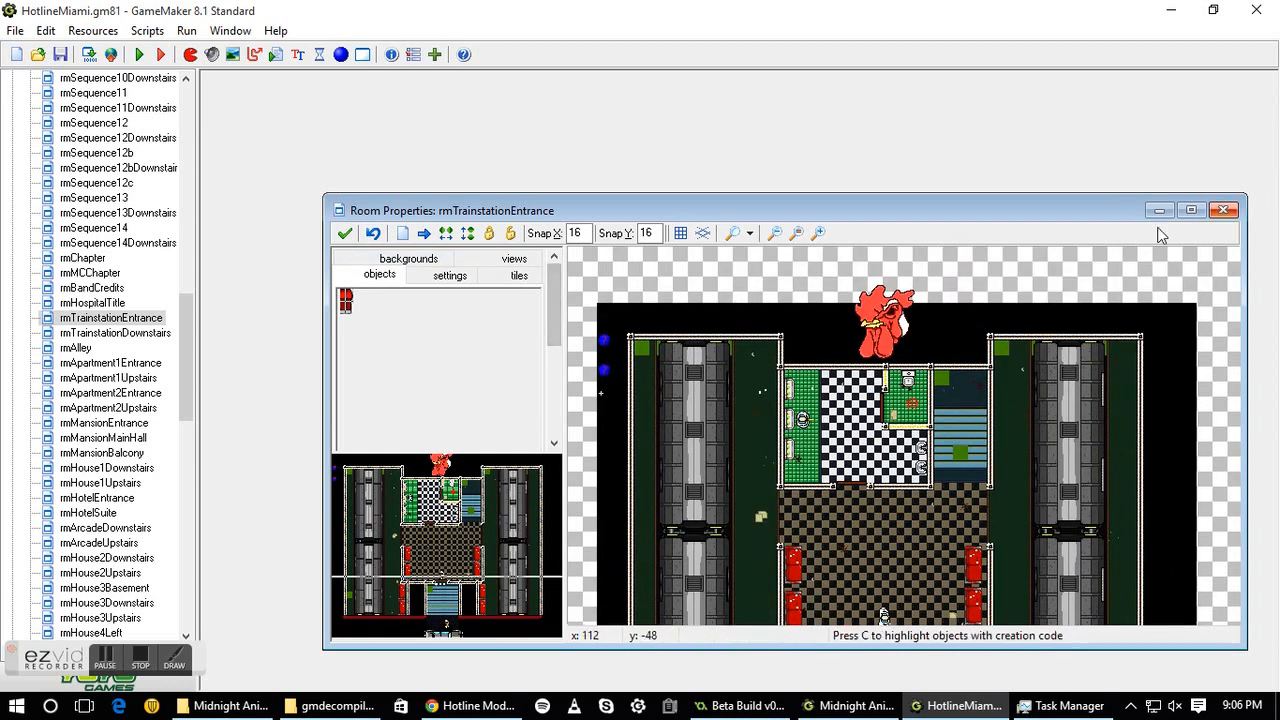
{"action": "scroll", "coordinate": [618, 365], "scroll_direction": "down", "scroll_amount": 1}
Review the view options and background options of rmTrainstationEntrance
{"action": "left_click", "coordinate": [514, 259]}
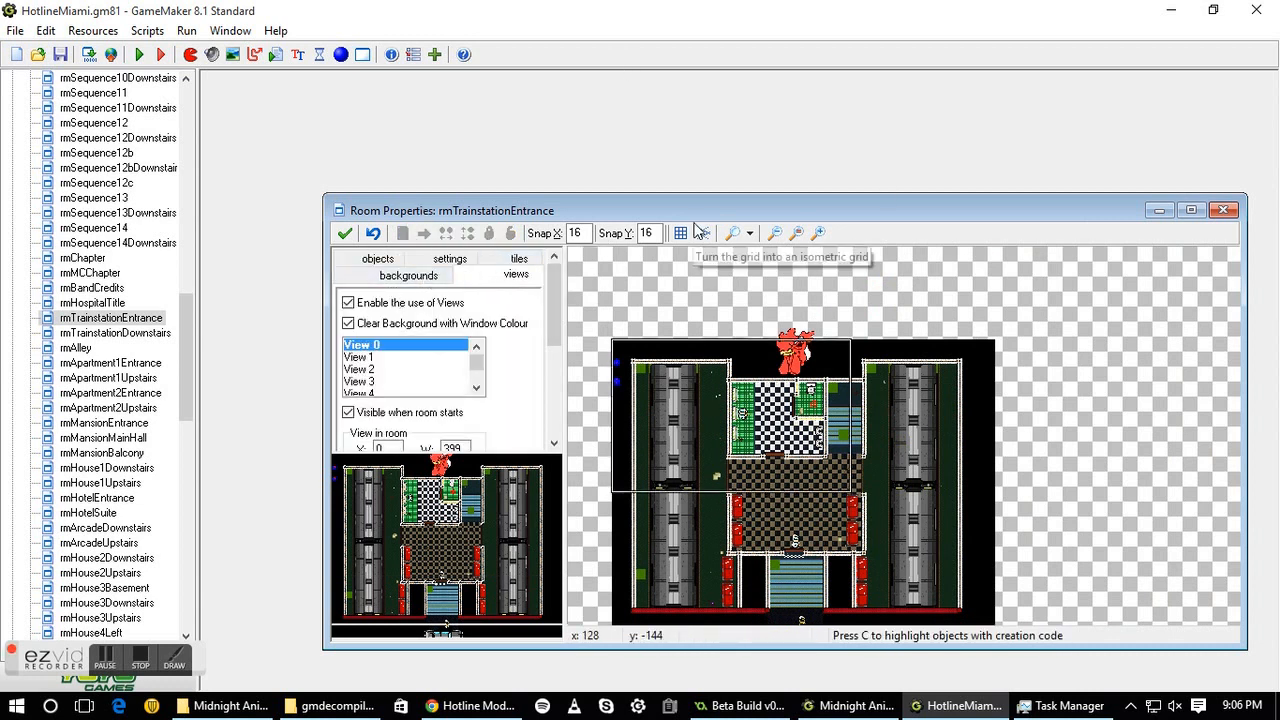
{"action": "left_click", "coordinate": [408, 275]}
{"action": "scroll", "coordinate": [908, 480], "scroll_direction": "down", "scroll_amount": 2}
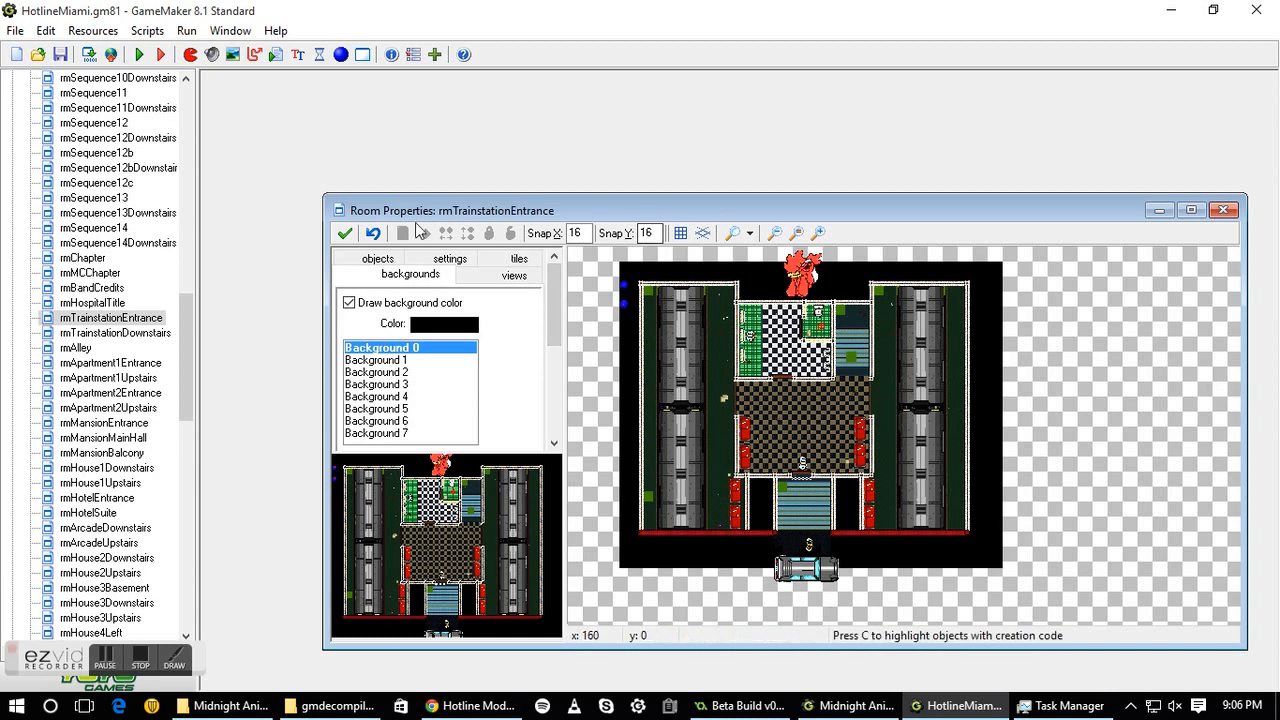
{"action": "scroll", "coordinate": [556, 318], "scroll_direction": "down", "scroll_amount": 1}
{"action": "scroll", "coordinate": [556, 330], "scroll_direction": "up", "scroll_amount": 1}
Review the general room settings of rmTrainstationEntrance, examine its creation code and close the code
{"action": "left_click", "coordinate": [450, 258]}
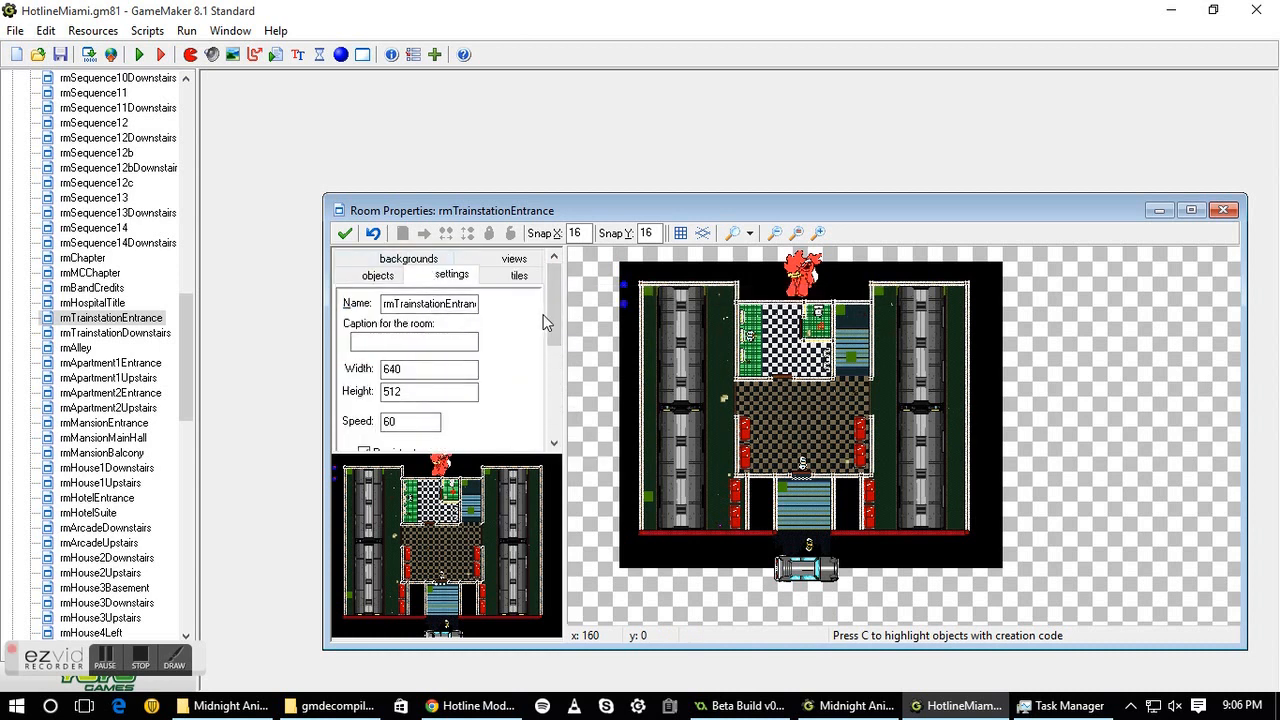
{"action": "scroll", "coordinate": [548, 325], "scroll_direction": "down", "scroll_amount": 1}
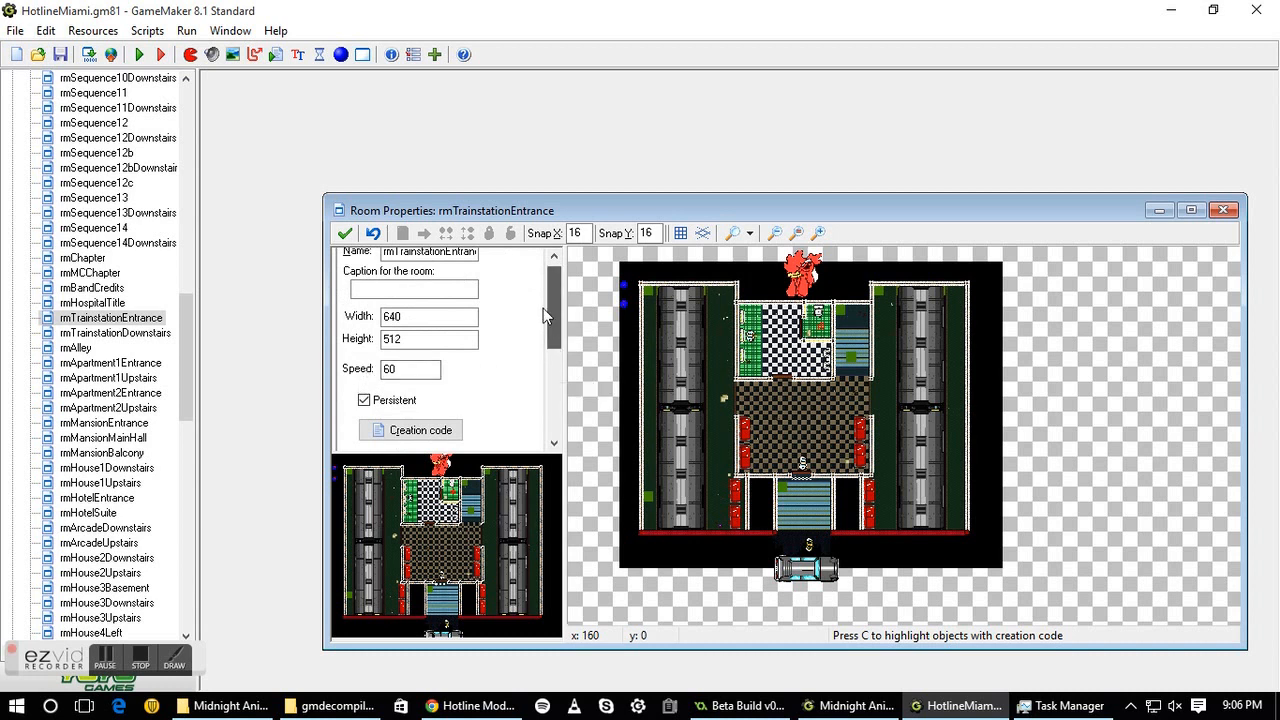
{"action": "scroll", "coordinate": [544, 308], "scroll_direction": "up", "scroll_amount": 1}
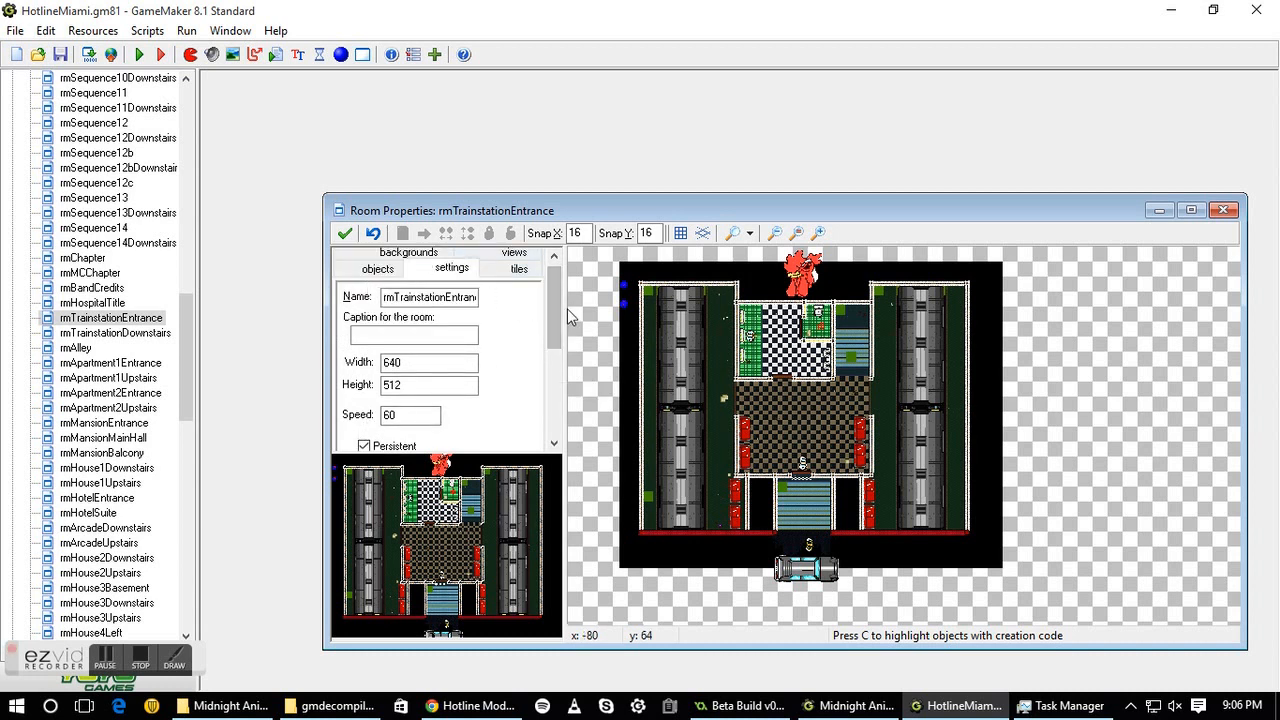
{"action": "left_click", "coordinate": [551, 371]}
{"action": "left_click", "coordinate": [449, 272]}
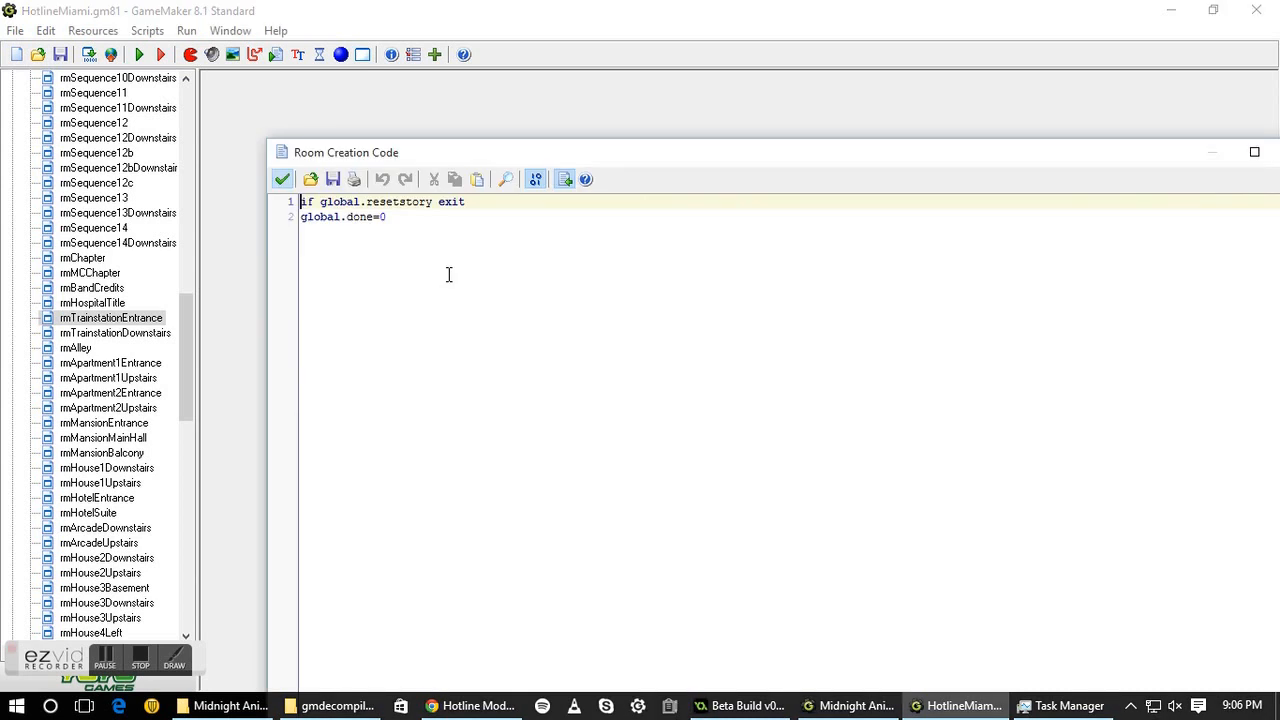
{"action": "left_click", "coordinate": [282, 179]}
Show the tile options of rmTrainstationEntrance and examine the floor tiles around the lobby and stairs
{"action": "left_click_drag", "start_coordinate": [551, 397], "coordinate": [558, 255]}
{"action": "left_click", "coordinate": [515, 275]}
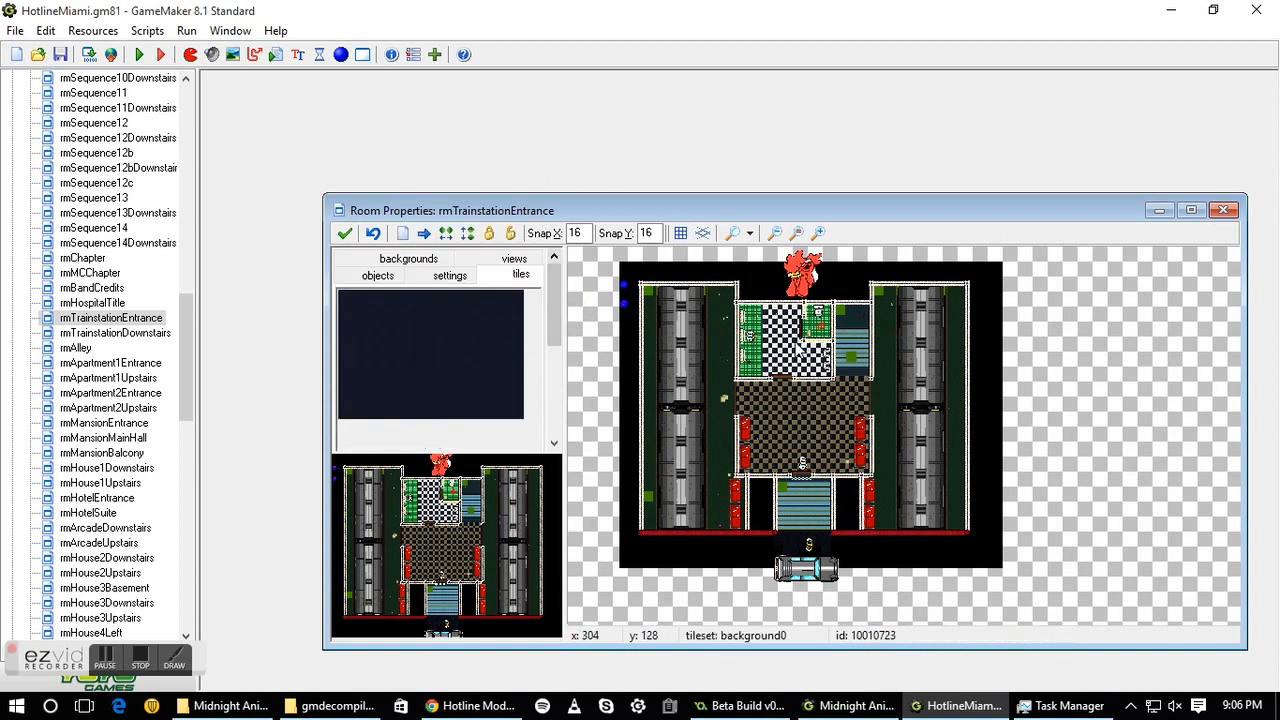
{"action": "scroll", "coordinate": [921, 411], "scroll_direction": "up", "scroll_amount": 3}
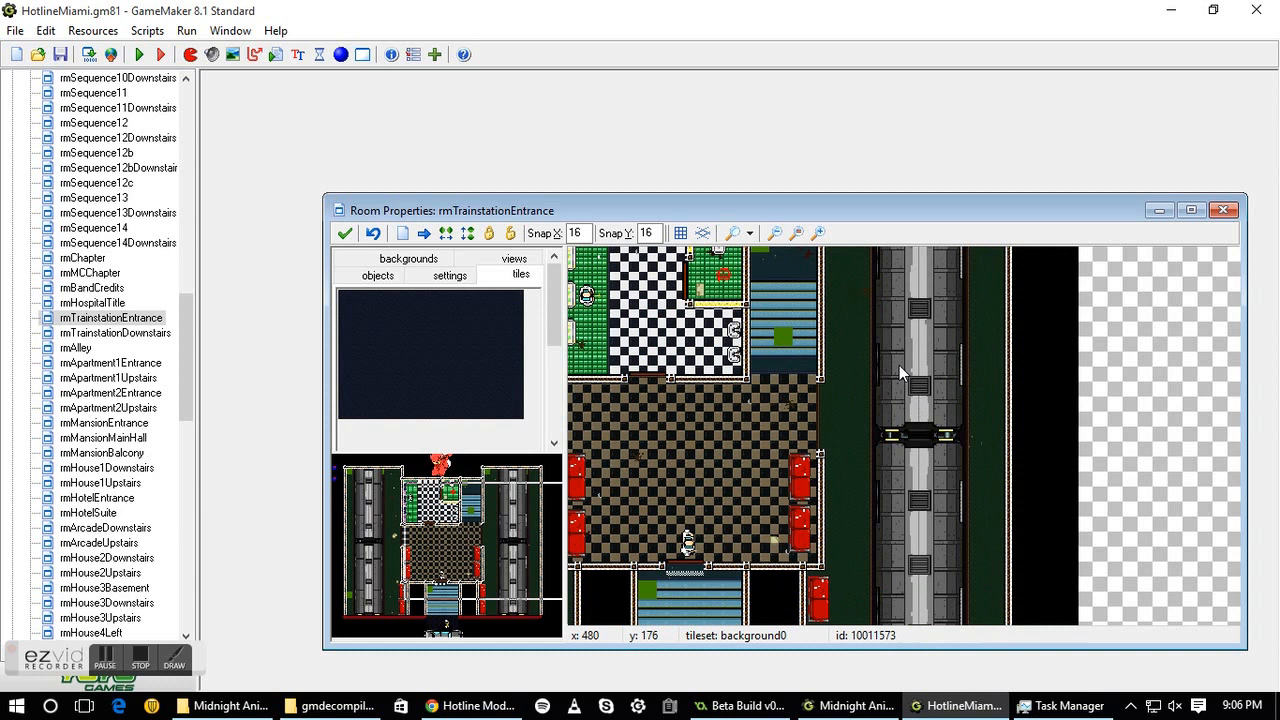
{"action": "scroll", "coordinate": [806, 356], "scroll_direction": "up", "scroll_amount": 2}
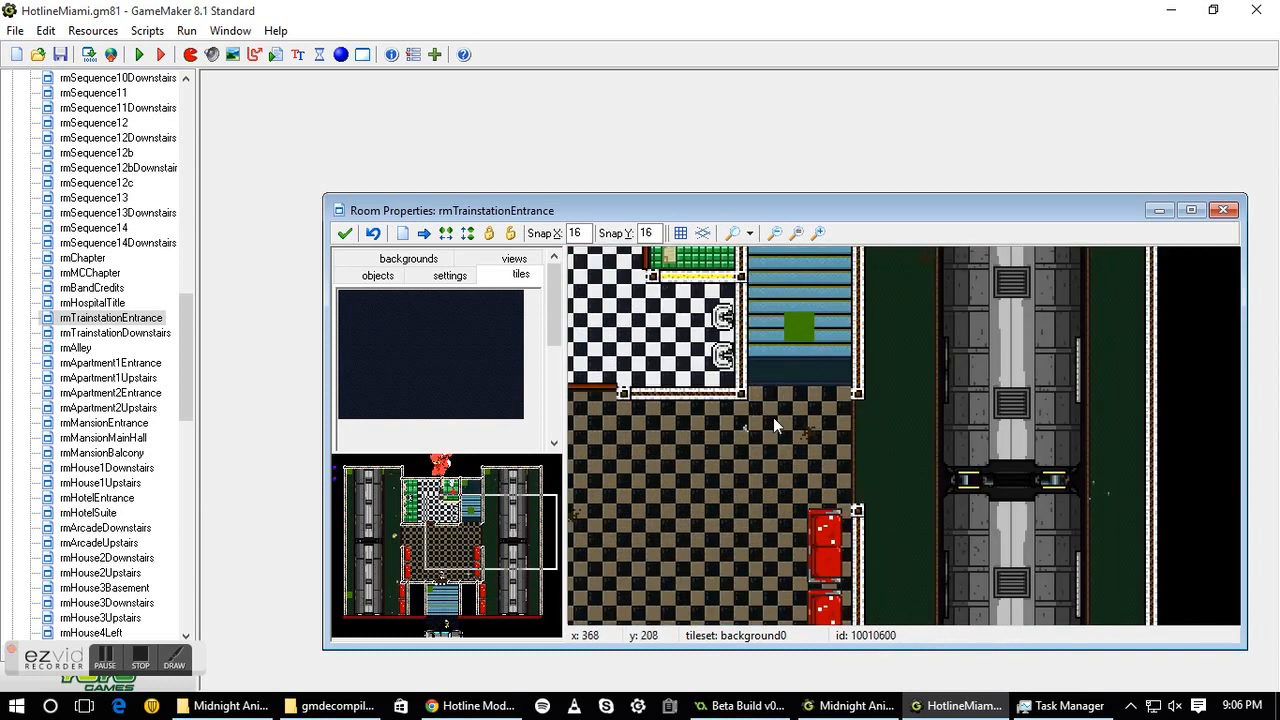
{"action": "scroll", "coordinate": [774, 420], "scroll_direction": "down", "scroll_amount": 1}
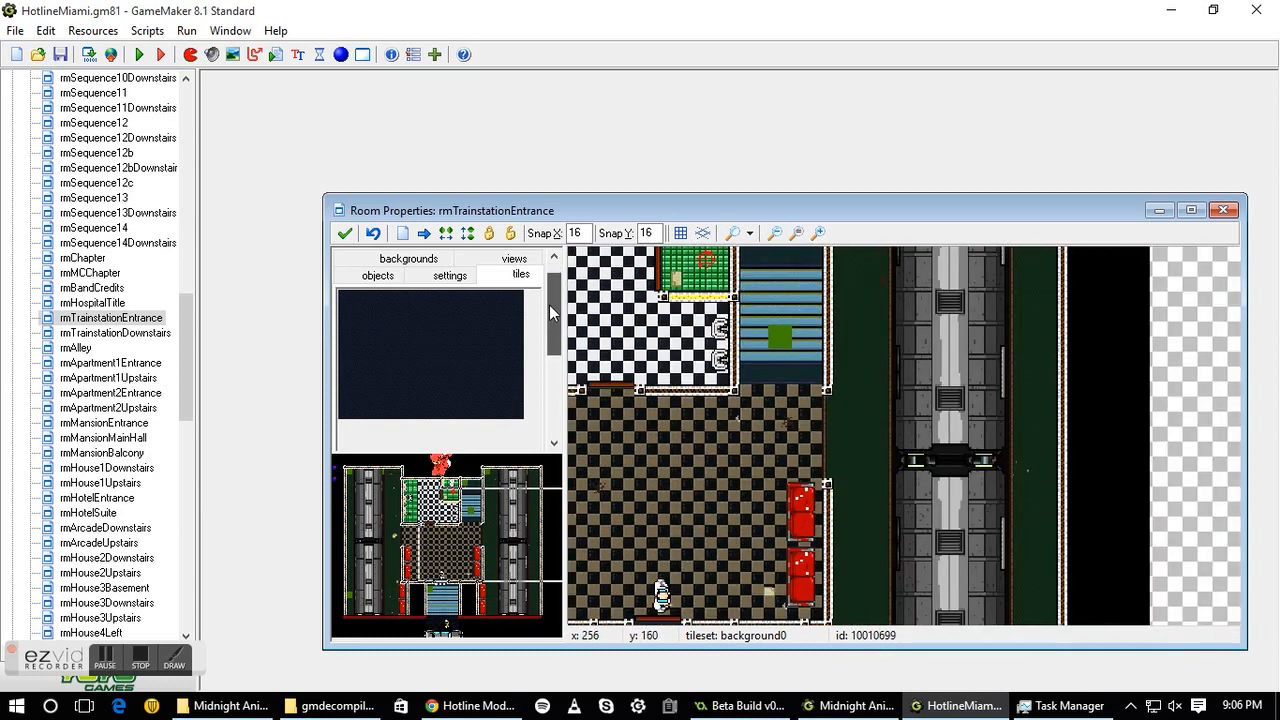
Set the room's tileset to background0 and bring its tile palette into view
{"action": "scroll", "coordinate": [553, 300], "scroll_direction": "down", "scroll_amount": 1}
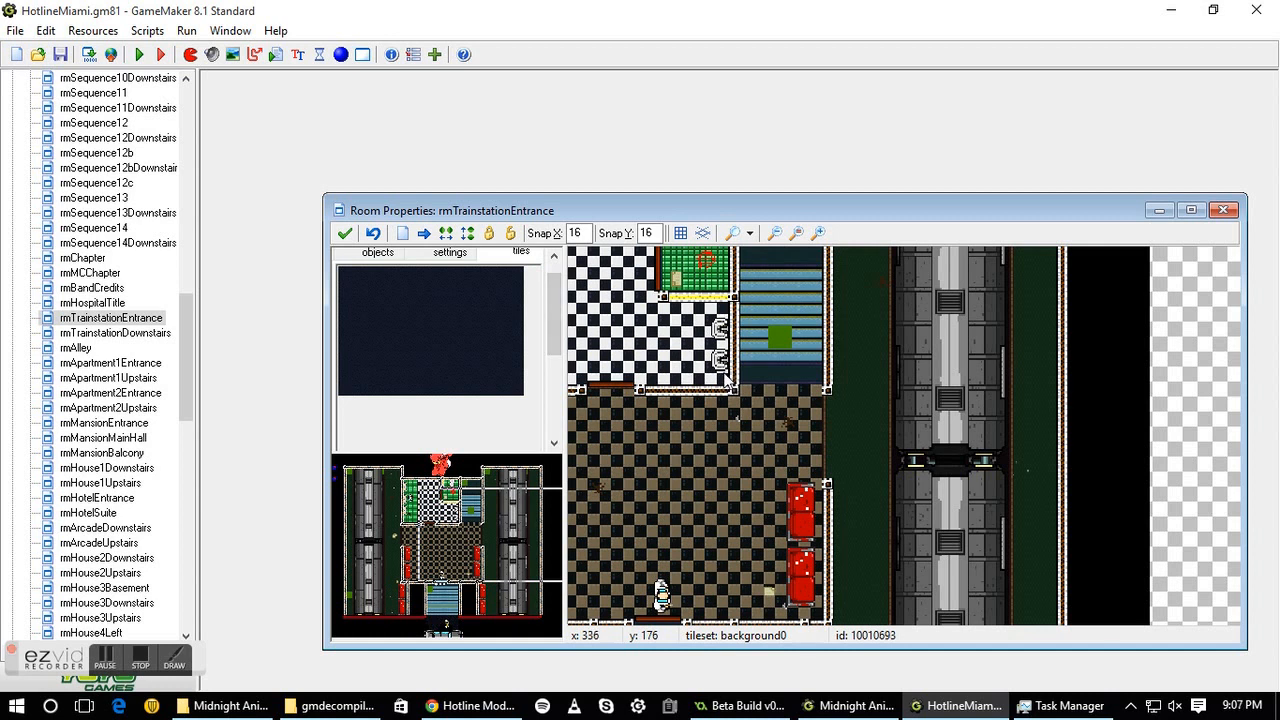
{"action": "scroll", "coordinate": [565, 343], "scroll_direction": "down", "scroll_amount": 5}
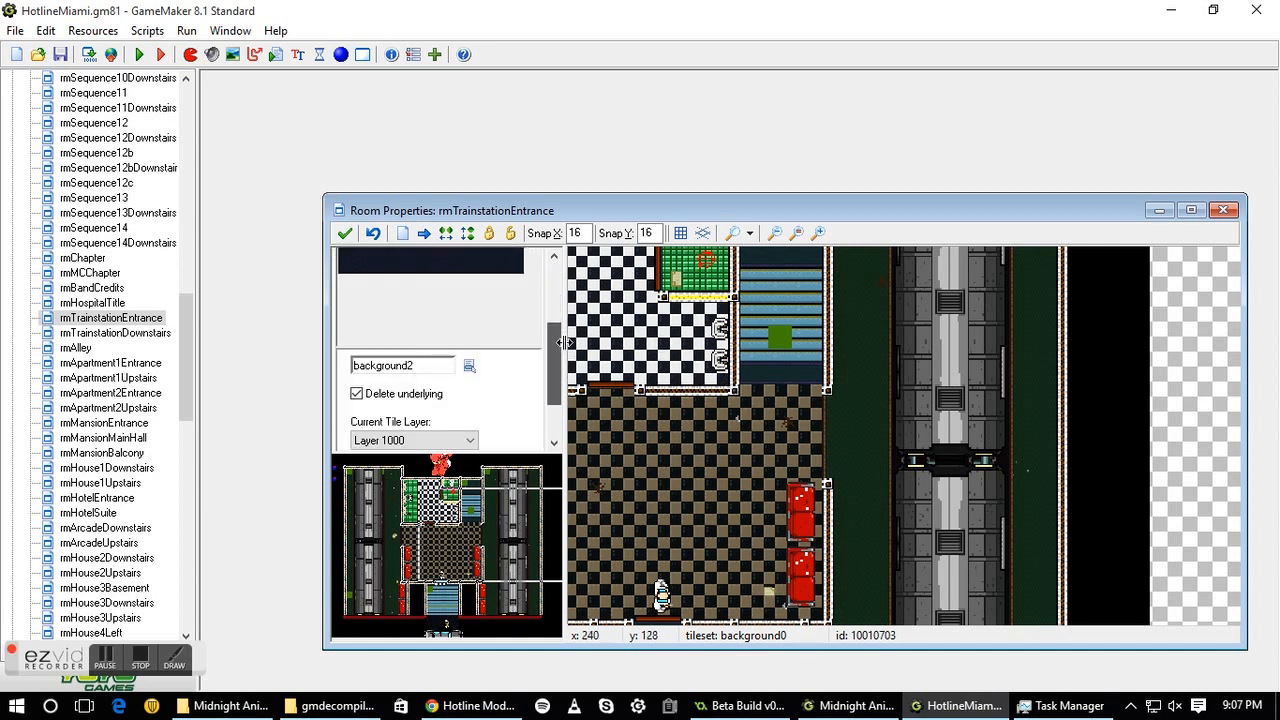
{"action": "left_click", "coordinate": [469, 366]}
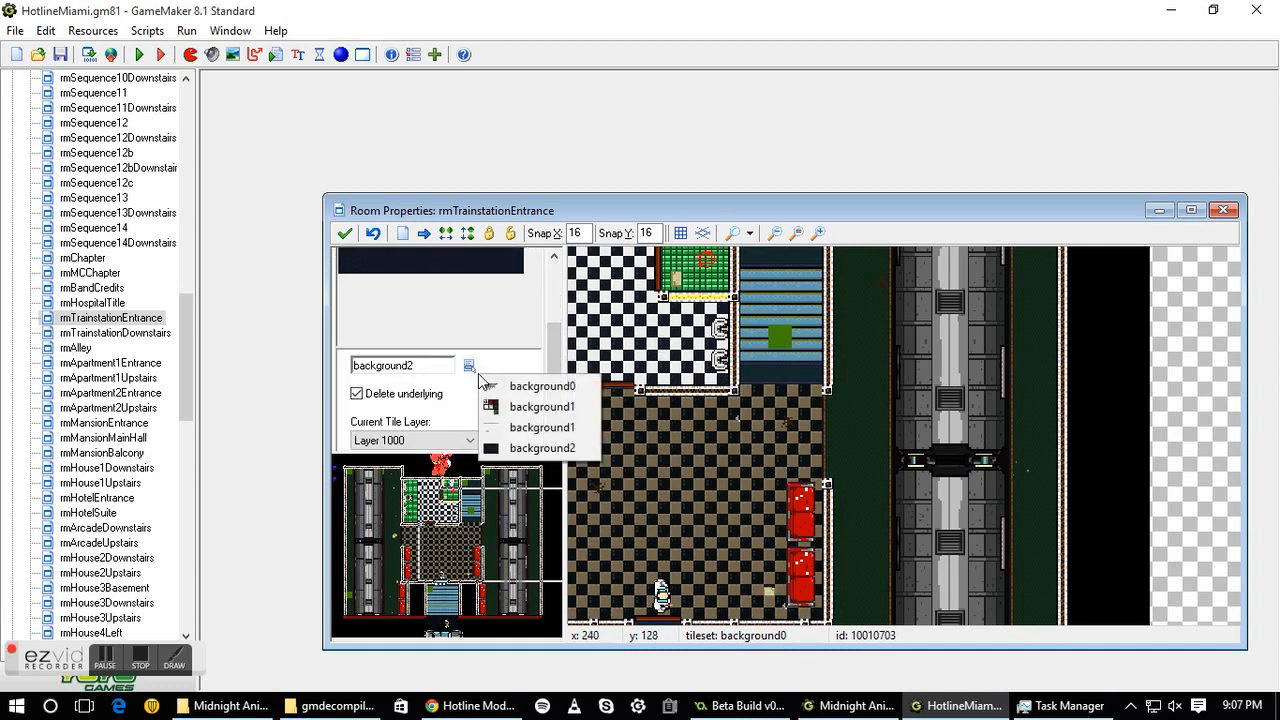
{"action": "left_click", "coordinate": [536, 386]}
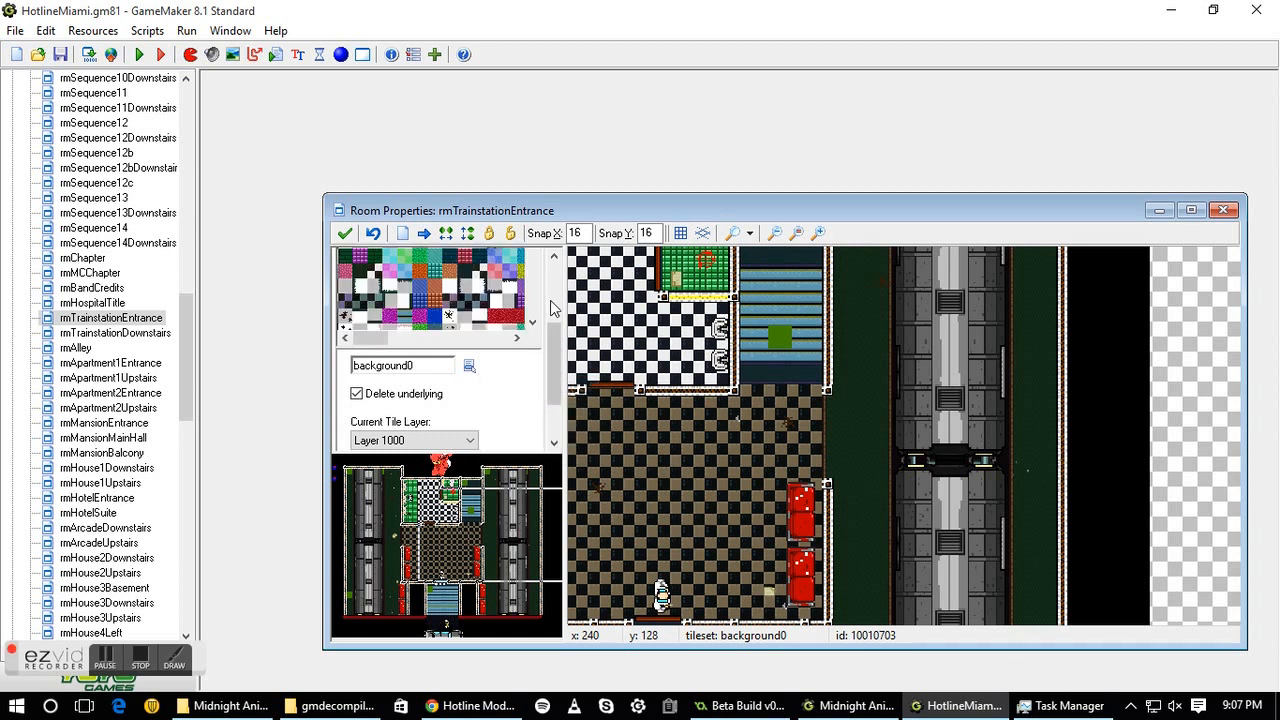
{"action": "left_click_drag", "start_coordinate": [546, 342], "coordinate": [558, 304]}
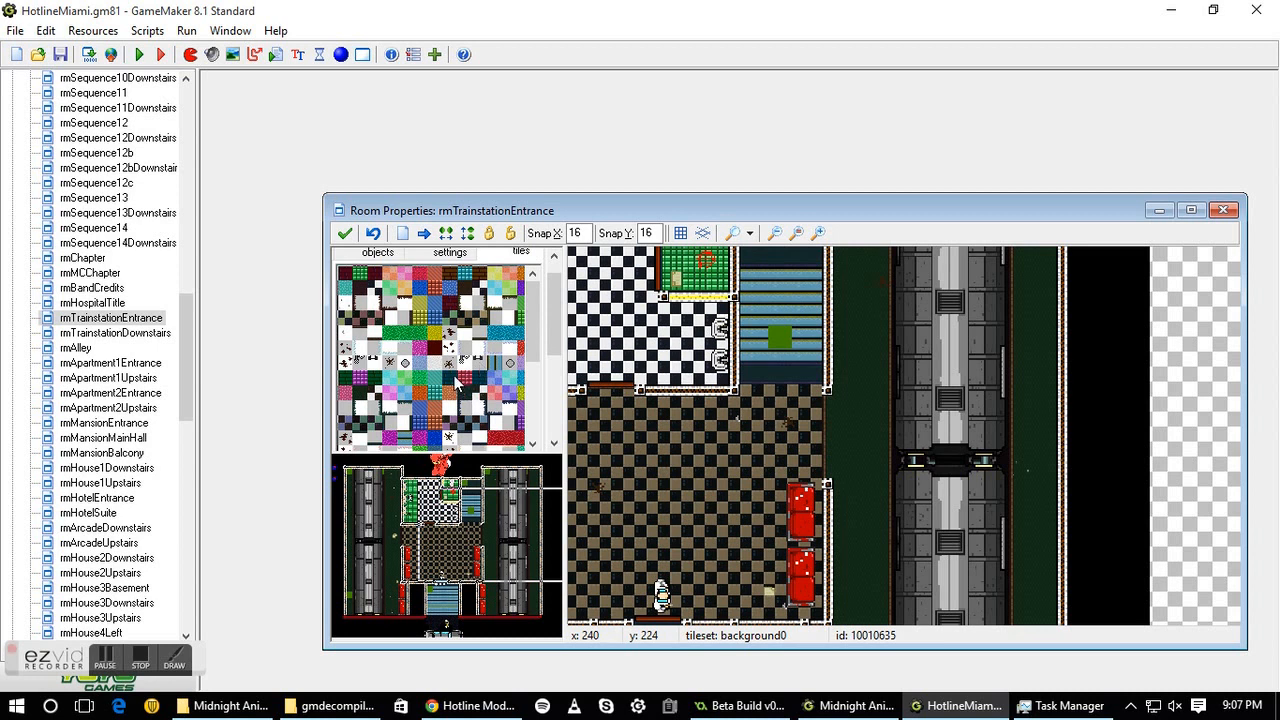
Place the background0 tile image at about x 624, y 176 on the room's right edge and save the room changes
{"action": "left_click_drag", "start_coordinate": [554, 300], "coordinate": [557, 285]}
{"action": "left_click_drag", "start_coordinate": [827, 440], "coordinate": [1135, 388]}
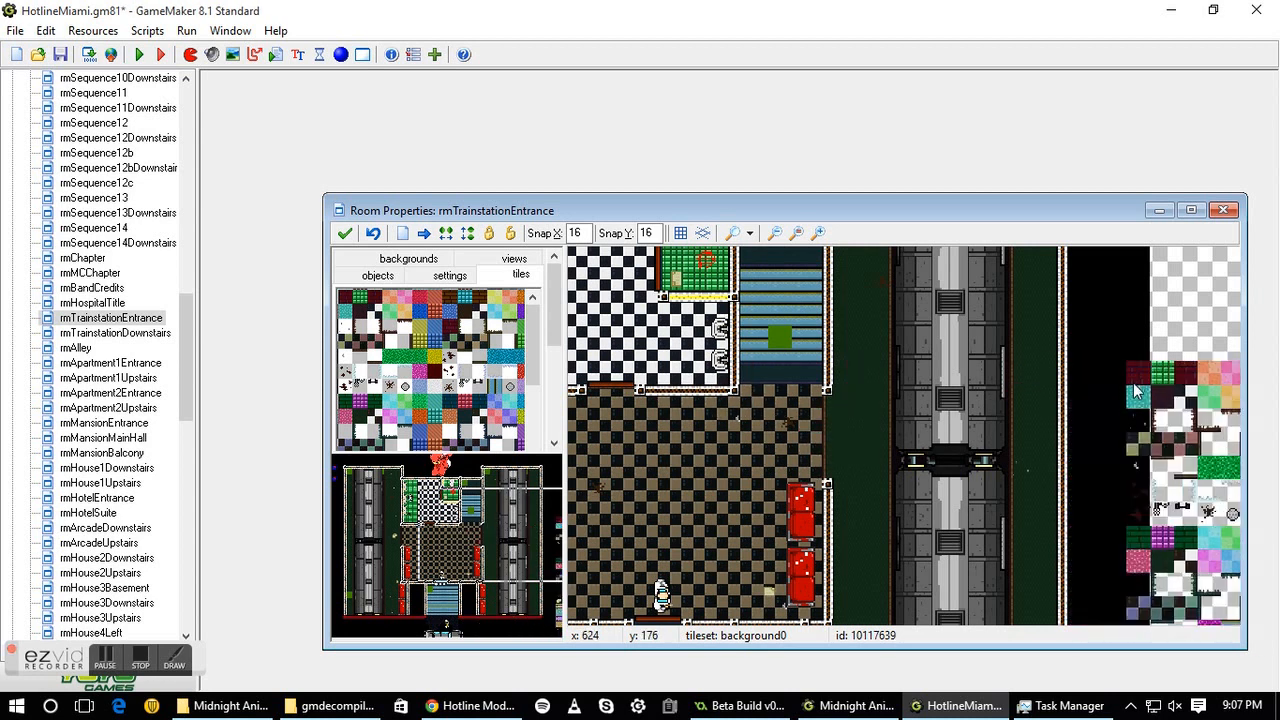
{"action": "left_click", "coordinate": [344, 232]}
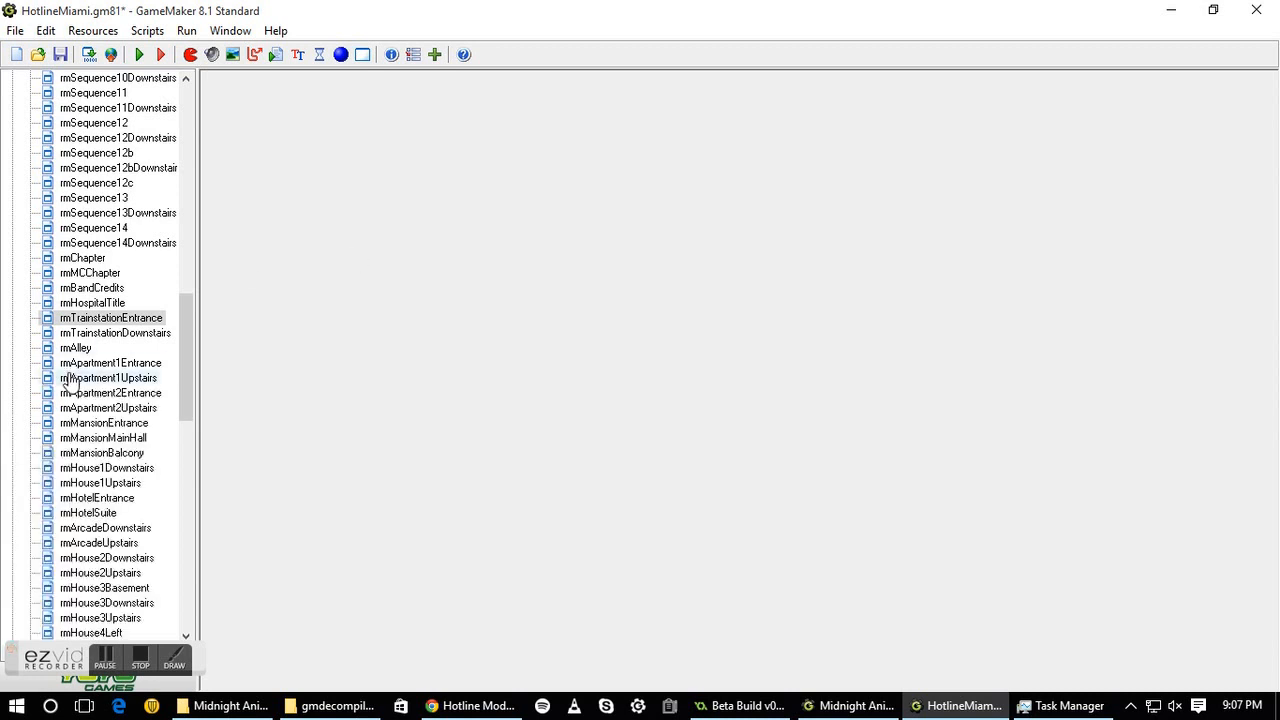
Collapse the Rooms folder and briefly check the Time Lines folder in the resource tree
{"action": "left_click_drag", "start_coordinate": [187, 335], "coordinate": [111, 143]}
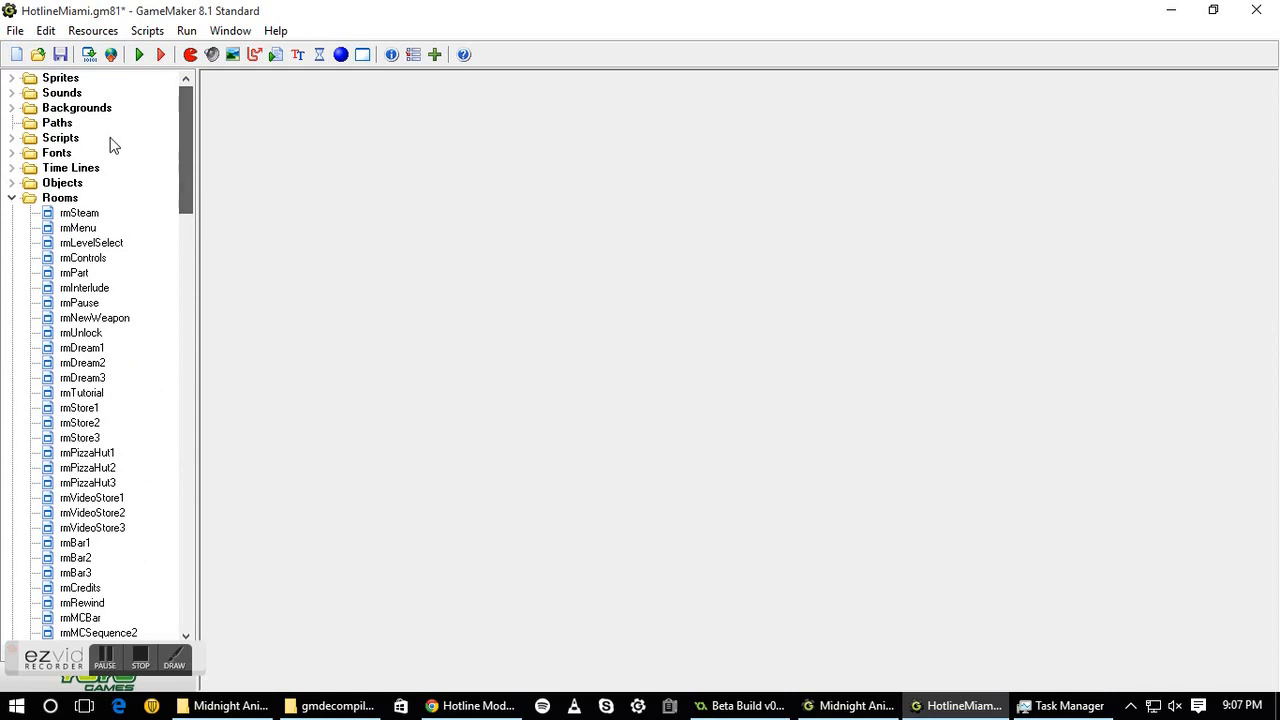
{"action": "double_click", "coordinate": [45, 200]}
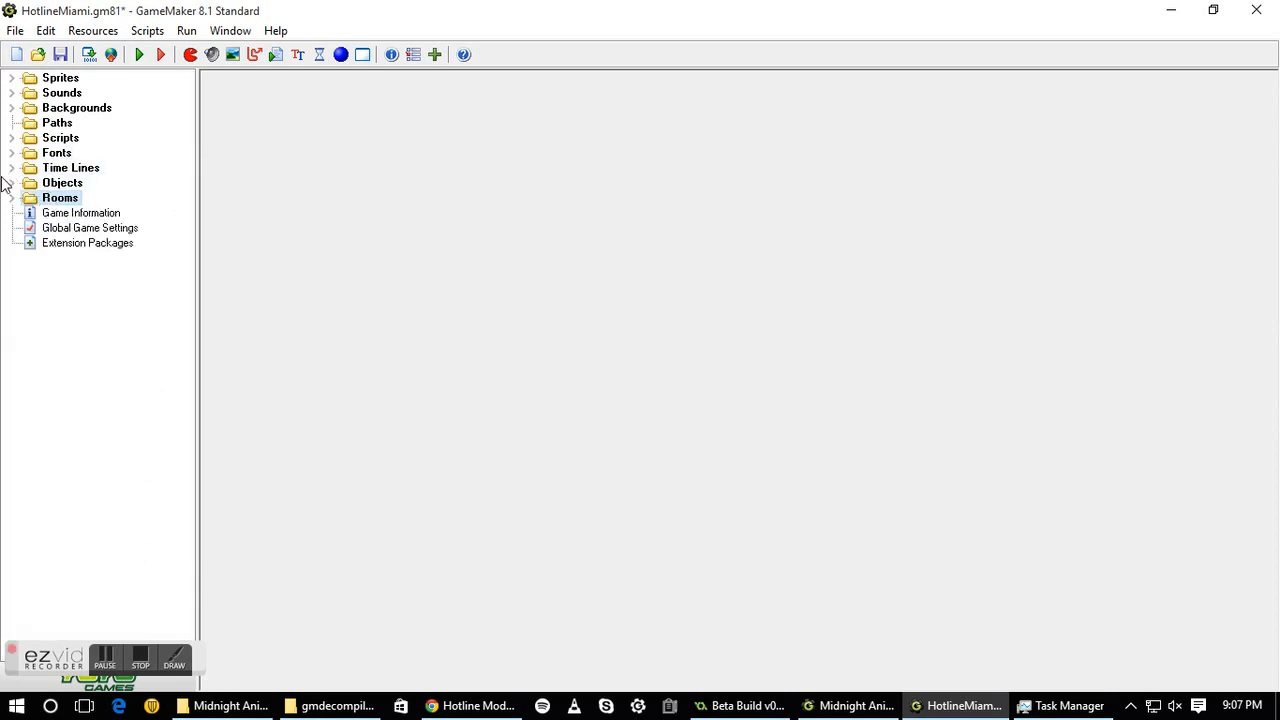
{"action": "double_click", "coordinate": [68, 169]}
{"action": "double_click", "coordinate": [68, 170]}
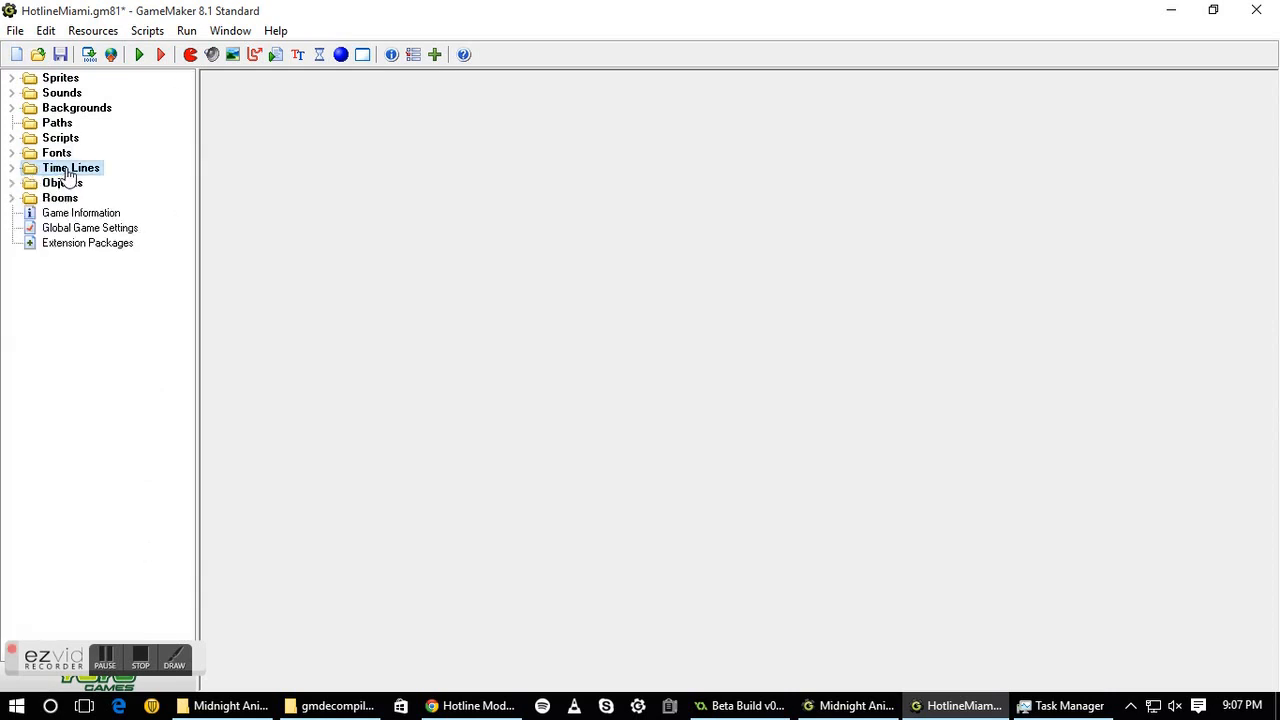
Review the properties of the fntPart font, close them and collapse the Fonts folder
{"action": "double_click", "coordinate": [56, 152]}
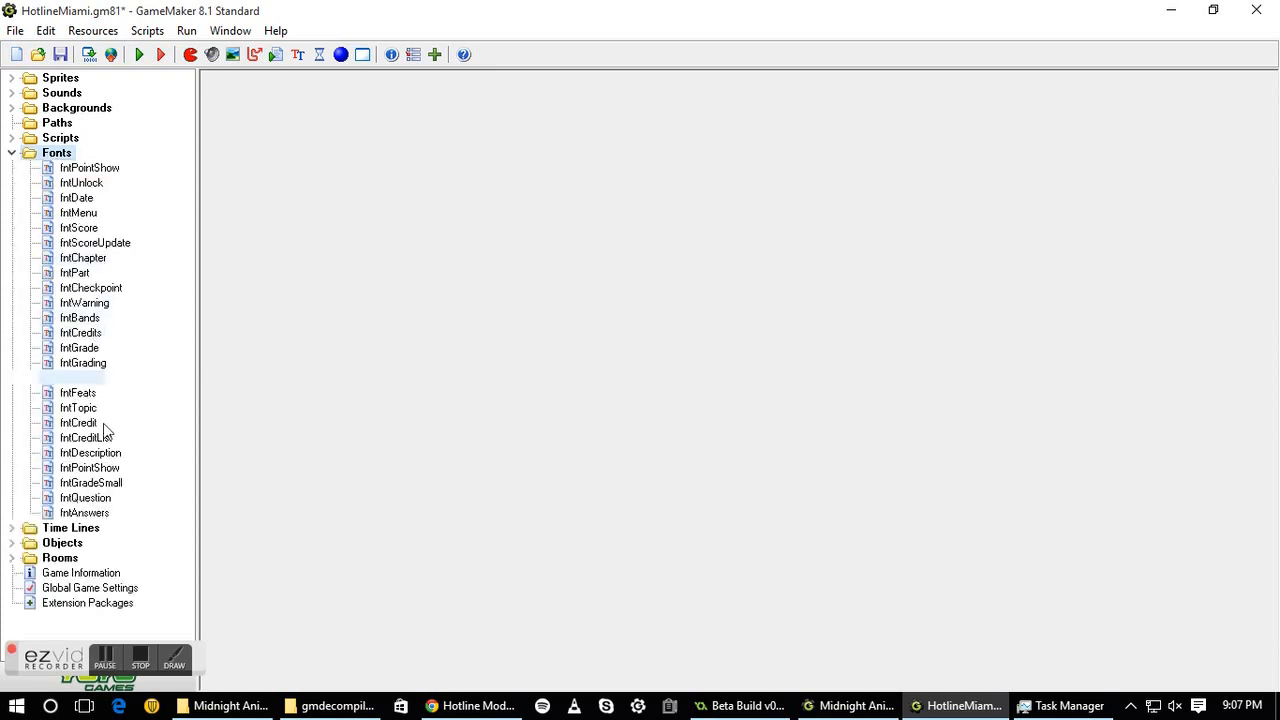
{"action": "double_click", "coordinate": [76, 273]}
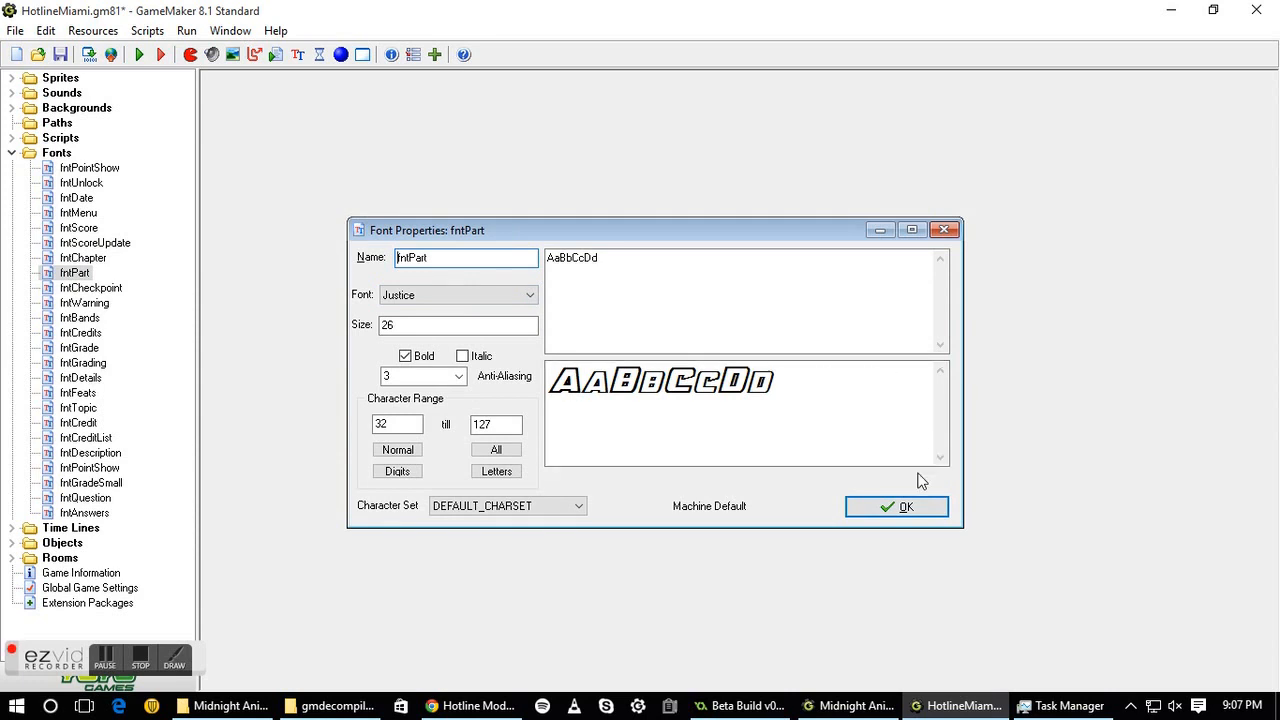
{"action": "left_click", "coordinate": [905, 507]}
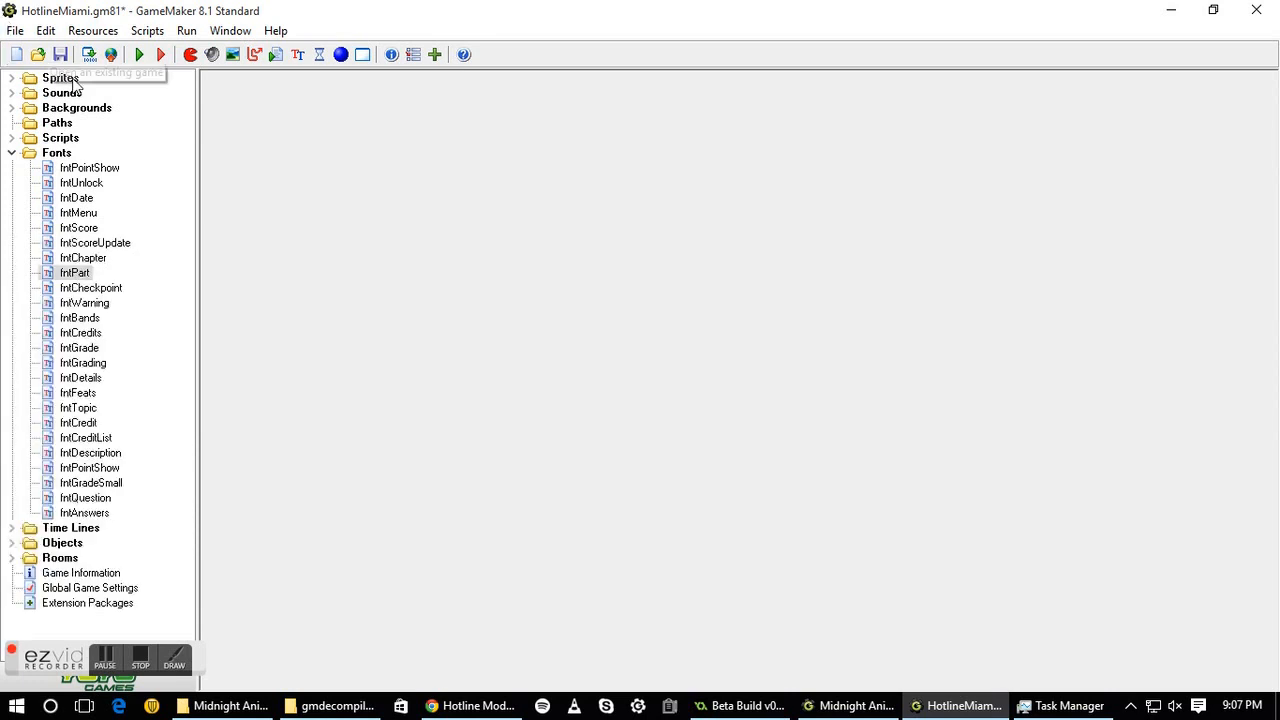
{"action": "double_click", "coordinate": [58, 155]}
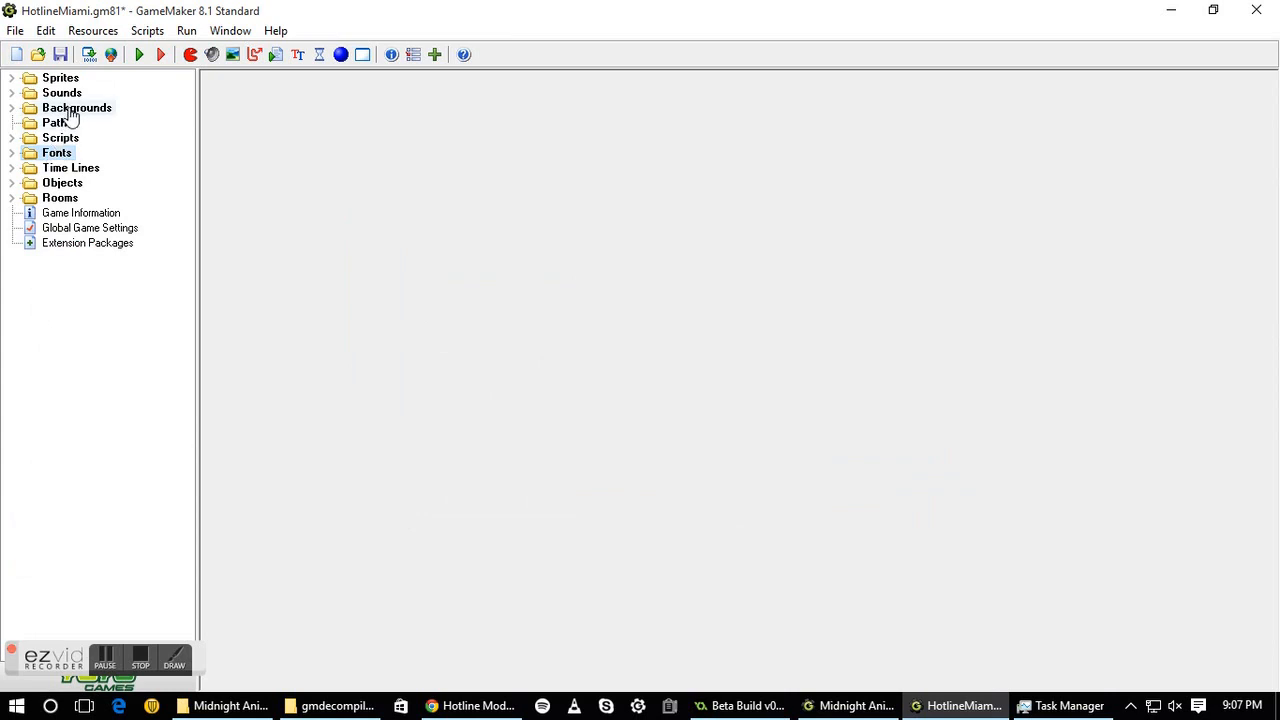
Enable the 24 × 24 background1 as a tile set and accept its properties
{"action": "double_click", "coordinate": [72, 108]}
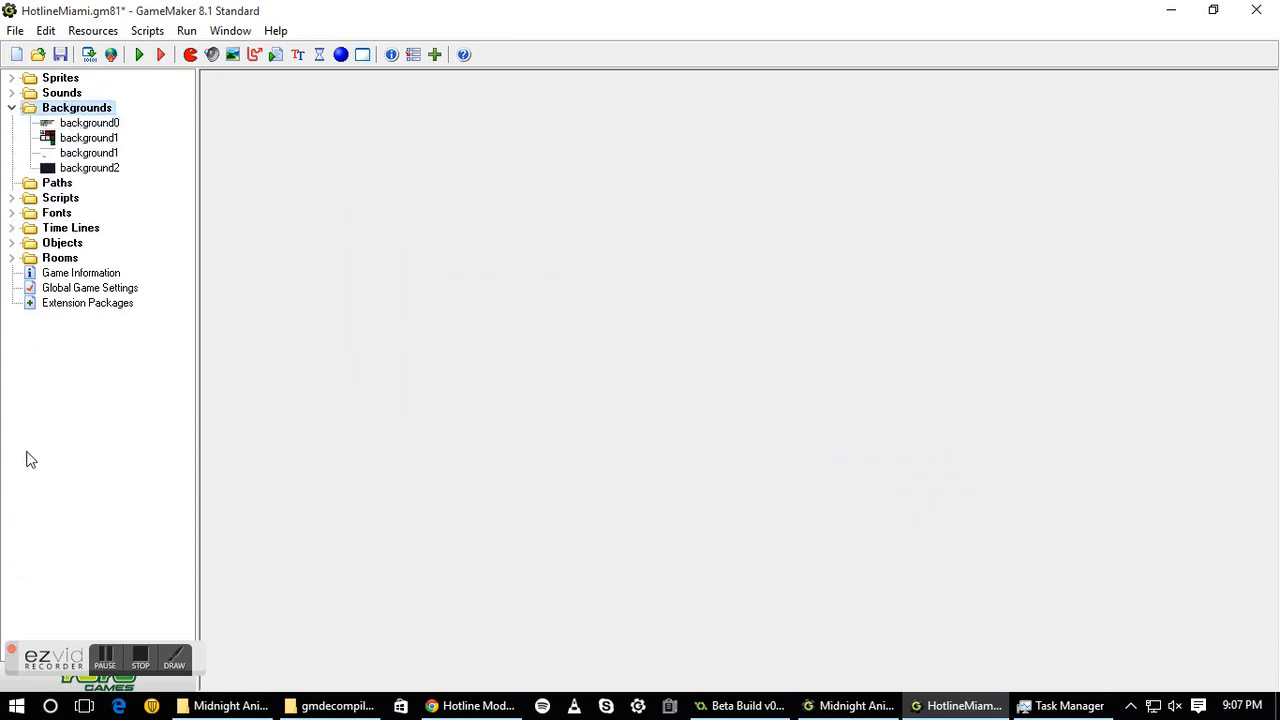
{"action": "double_click", "coordinate": [110, 139]}
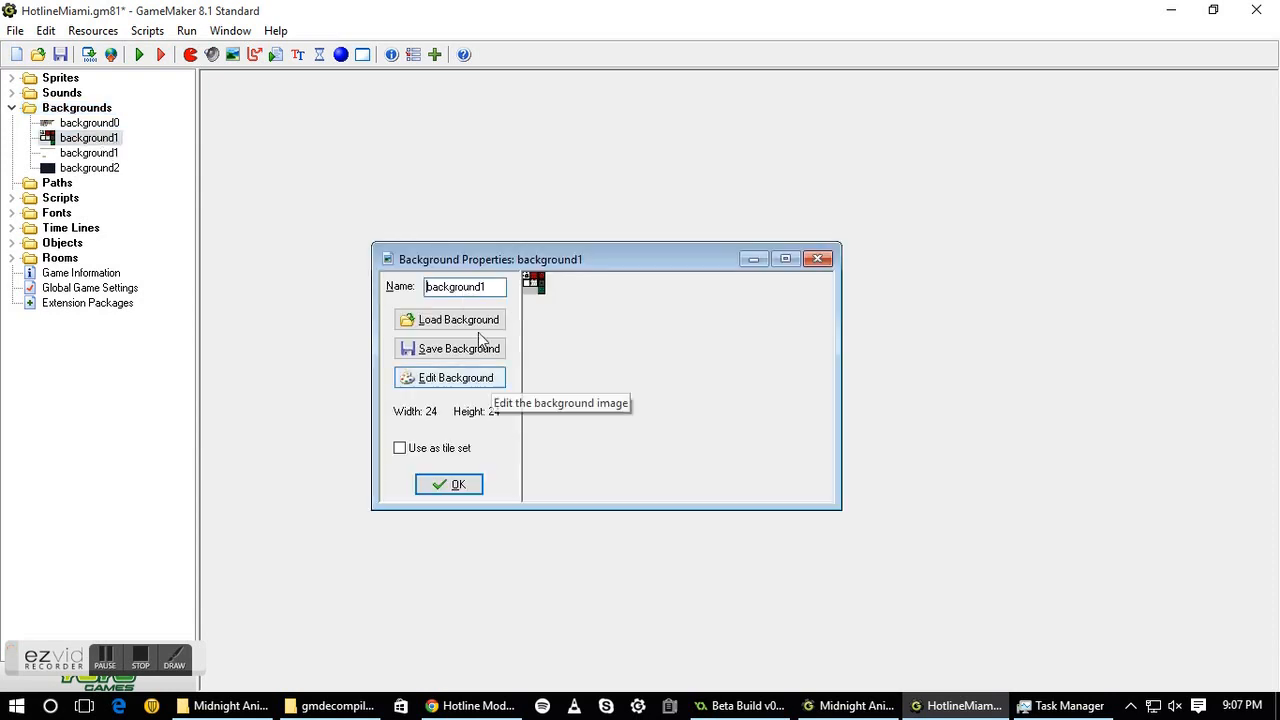
{"action": "left_click", "coordinate": [447, 449]}
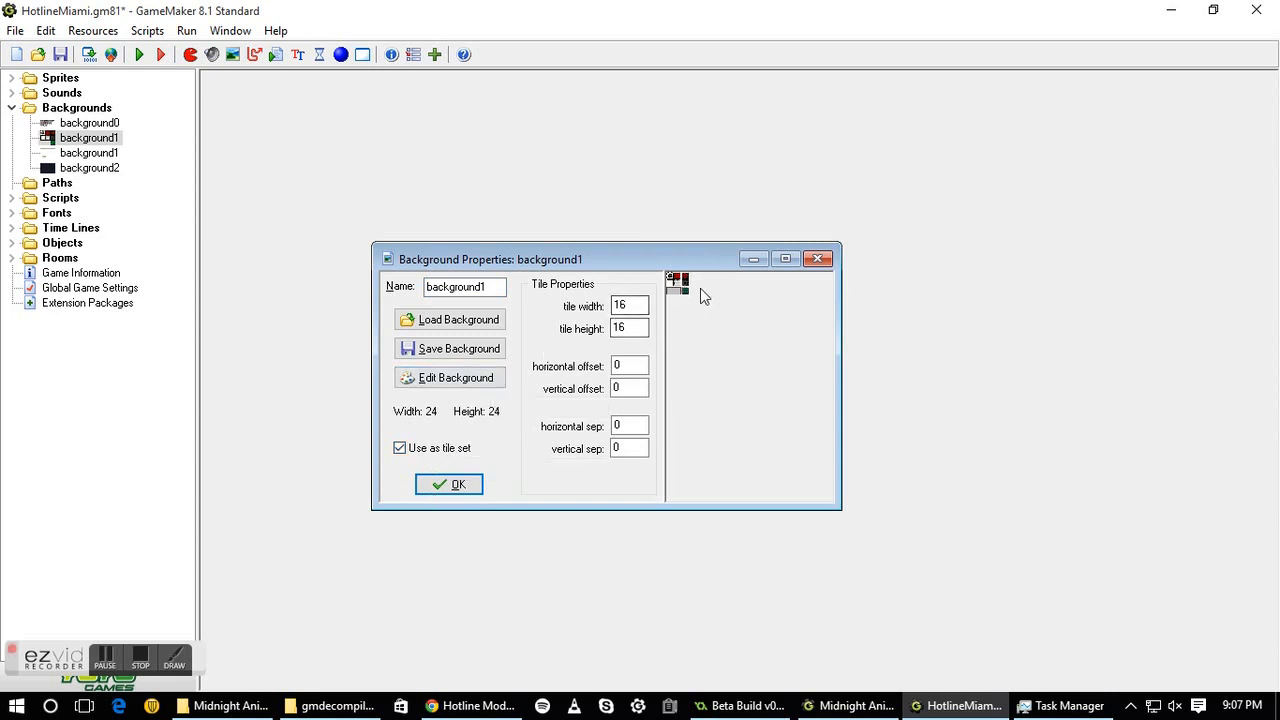
{"action": "left_click_drag", "start_coordinate": [640, 305], "coordinate": [532, 305]}
{"action": "left_click", "coordinate": [466, 486]}
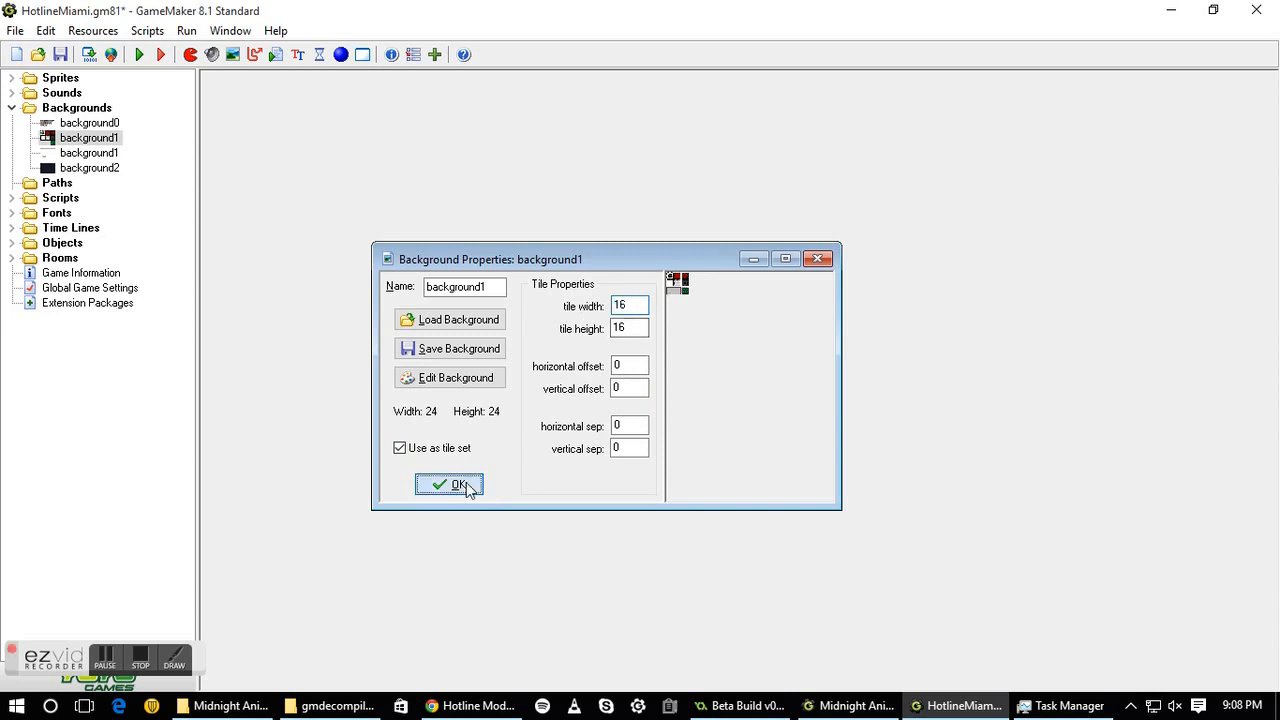
Enable background0 as a tile set and view its tile image in the image editor
{"action": "left_click", "coordinate": [105, 123]}
{"action": "double_click", "coordinate": [105, 127]}
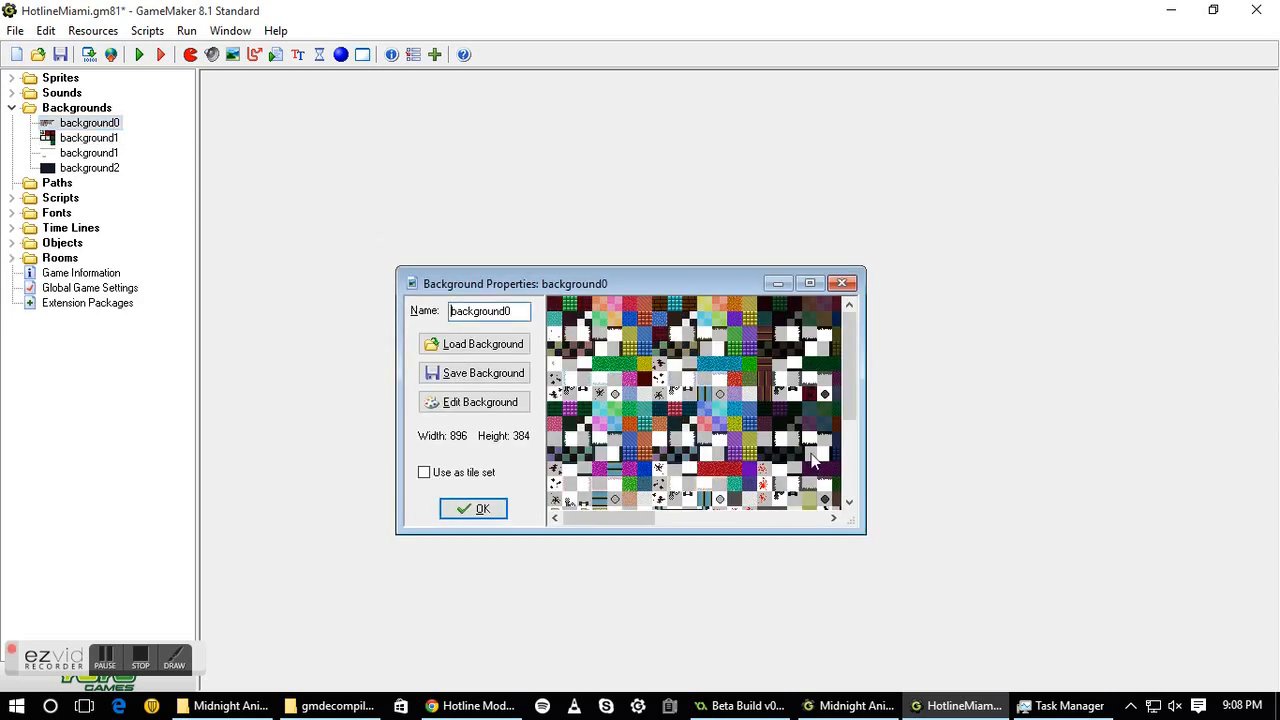
{"action": "left_click", "coordinate": [458, 473]}
{"action": "left_click", "coordinate": [480, 402]}
{"action": "scroll", "coordinate": [584, 292], "scroll_direction": "down", "scroll_amount": 3}
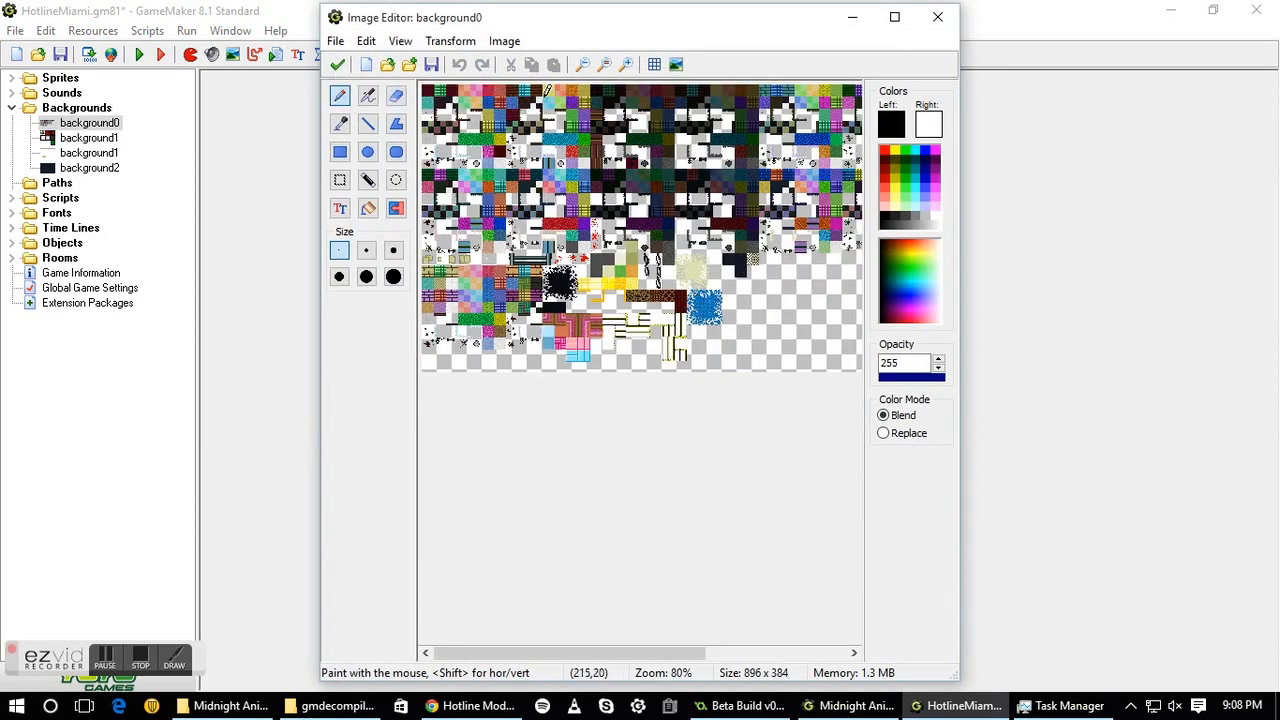
{"action": "left_click", "coordinate": [337, 64]}
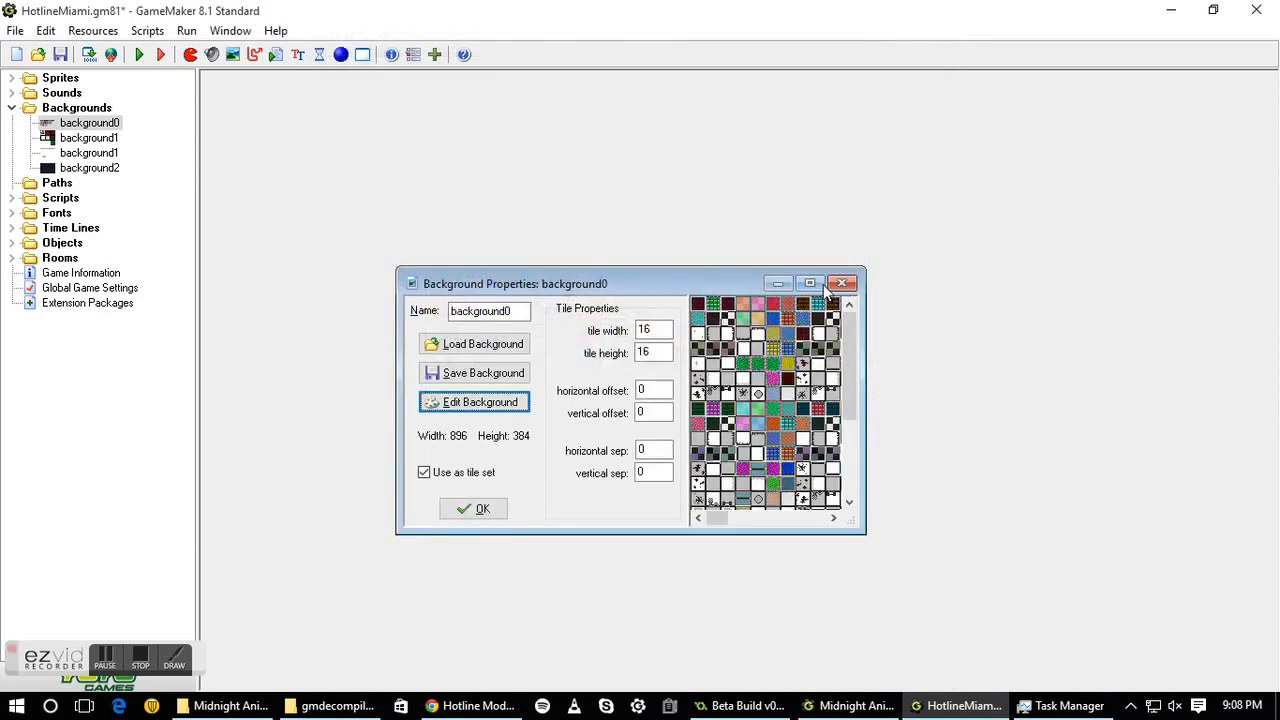
Examine background0's tile grid in a maximized properties window, accept the properties and collapse the Backgrounds folder
{"action": "left_click", "coordinate": [810, 283]}
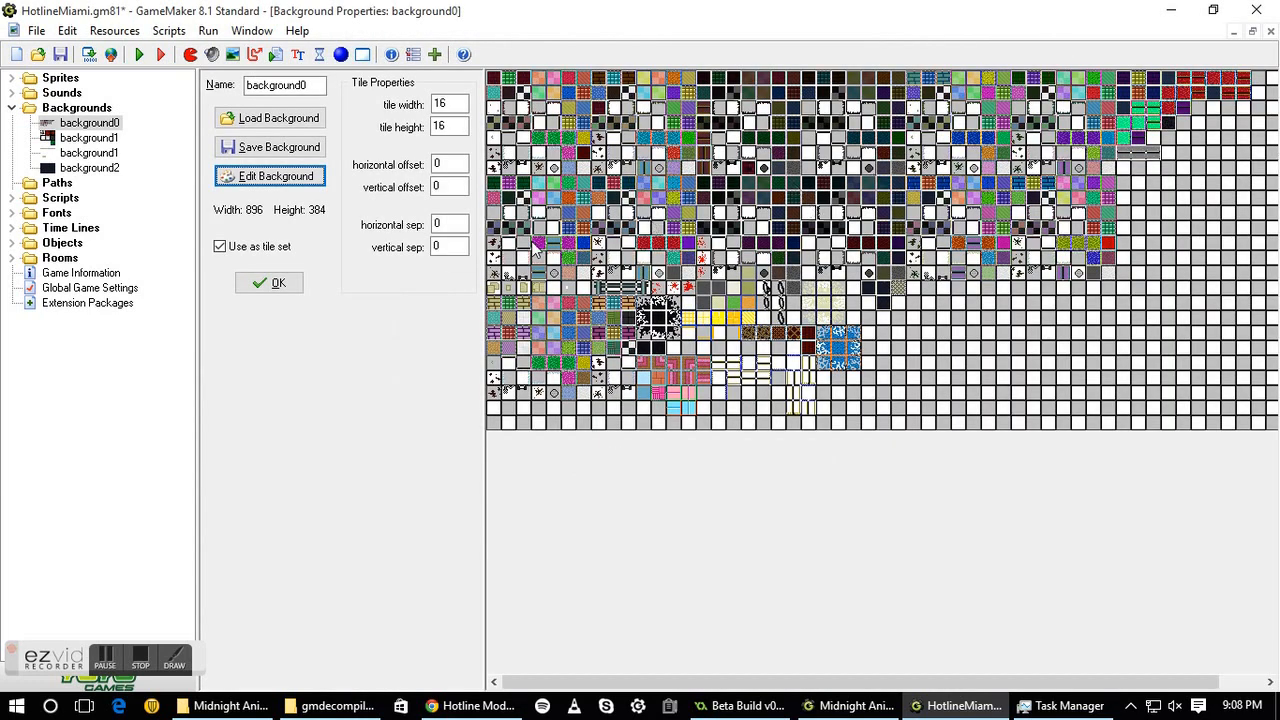
{"action": "left_click", "coordinate": [272, 284]}
{"action": "double_click", "coordinate": [65, 108]}
Browse the list of sound effects in the Sounds folder
{"action": "double_click", "coordinate": [62, 93]}
{"action": "left_click_drag", "start_coordinate": [177, 229], "coordinate": [140, 317]}
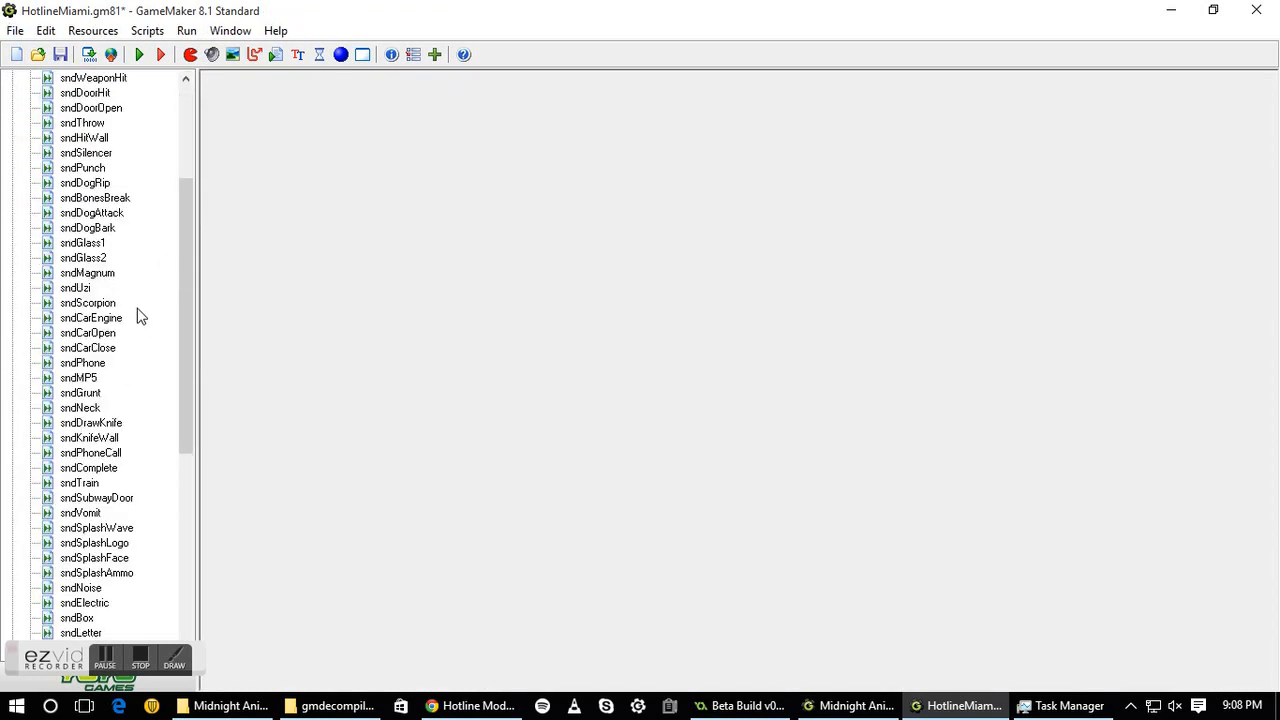
{"action": "scroll", "coordinate": [140, 317], "scroll_direction": "down", "scroll_amount": 6}
{"action": "scroll", "coordinate": [94, 251], "scroll_direction": "up", "scroll_amount": 5}
{"action": "scroll", "coordinate": [128, 310], "scroll_direction": "down", "scroll_amount": 3}
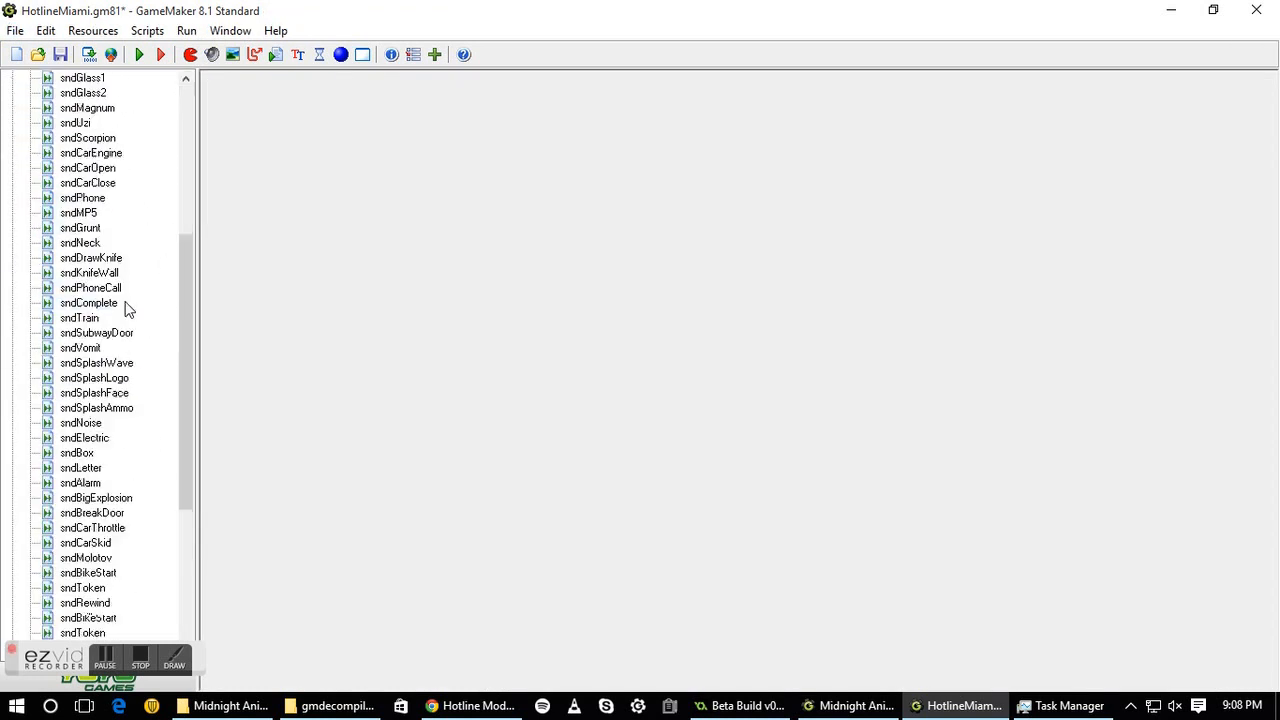
{"action": "scroll", "coordinate": [128, 310], "scroll_direction": "down", "scroll_amount": 5}
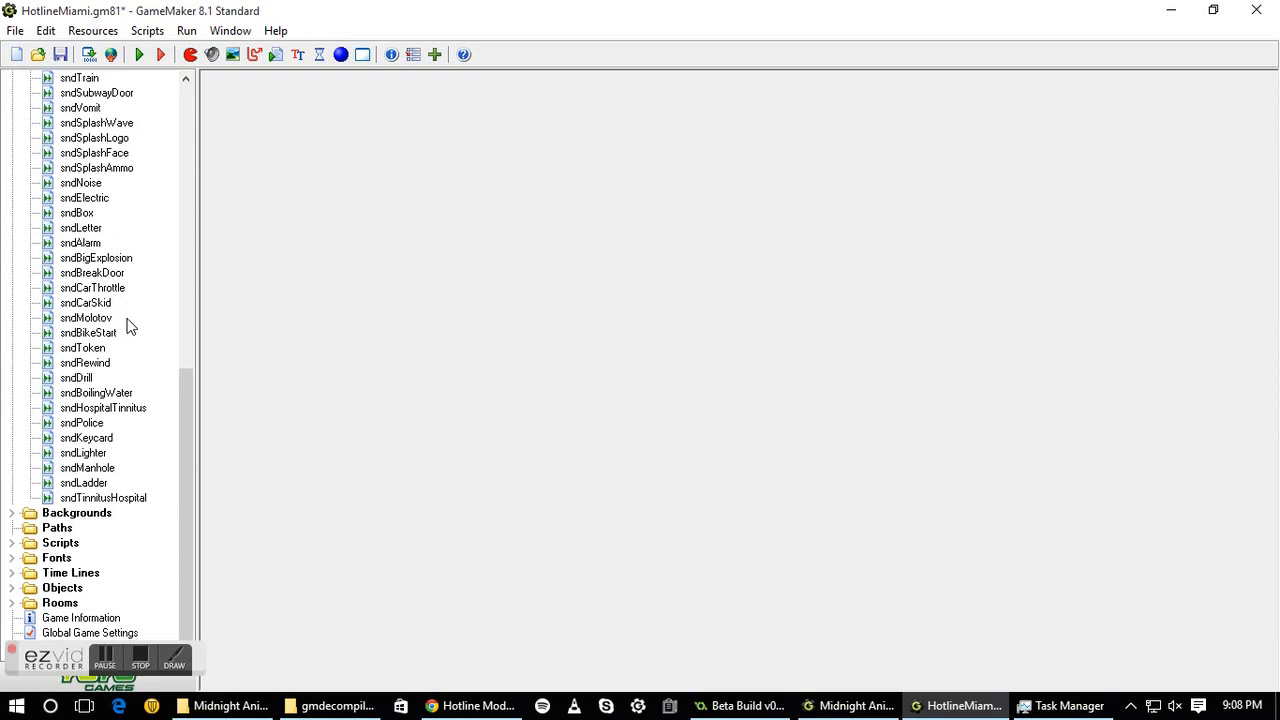
{"action": "scroll", "coordinate": [128, 325], "scroll_direction": "up", "scroll_amount": 11}
Review the sound properties of sndBonesBreak, close them and collapse the Sounds folder
{"action": "double_click", "coordinate": [103, 288]}
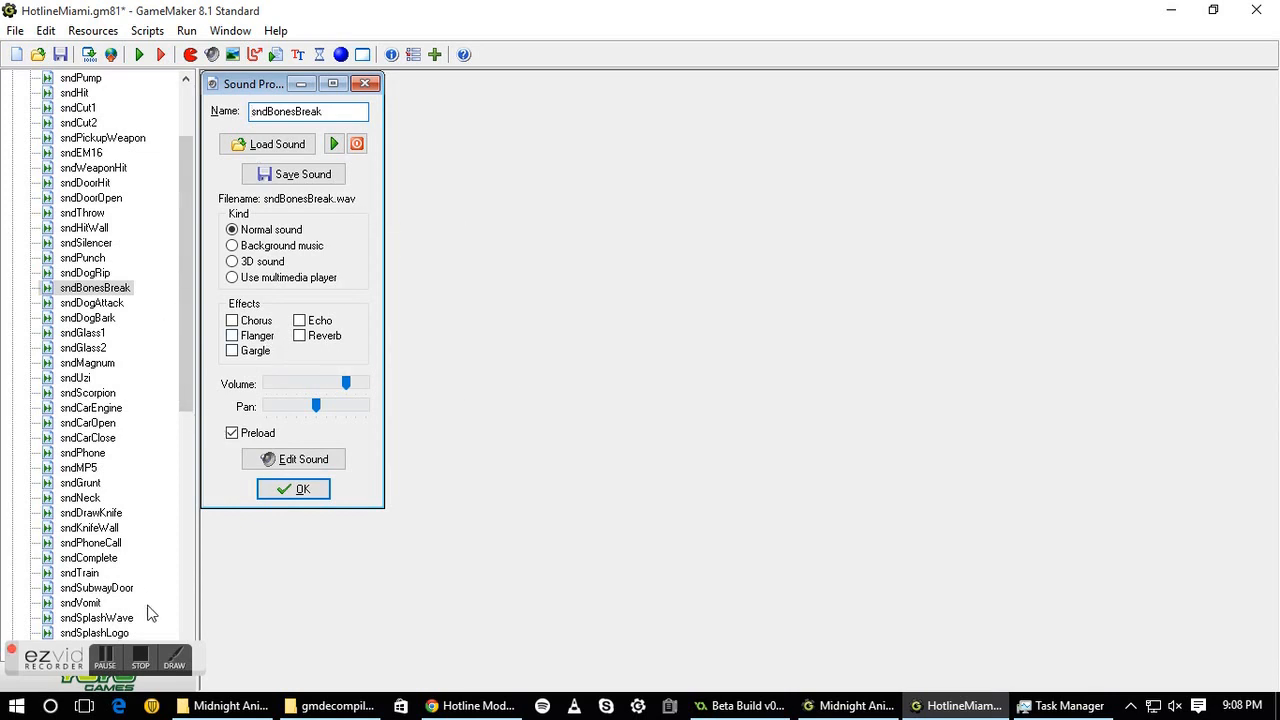
{"action": "left_click", "coordinate": [285, 488]}
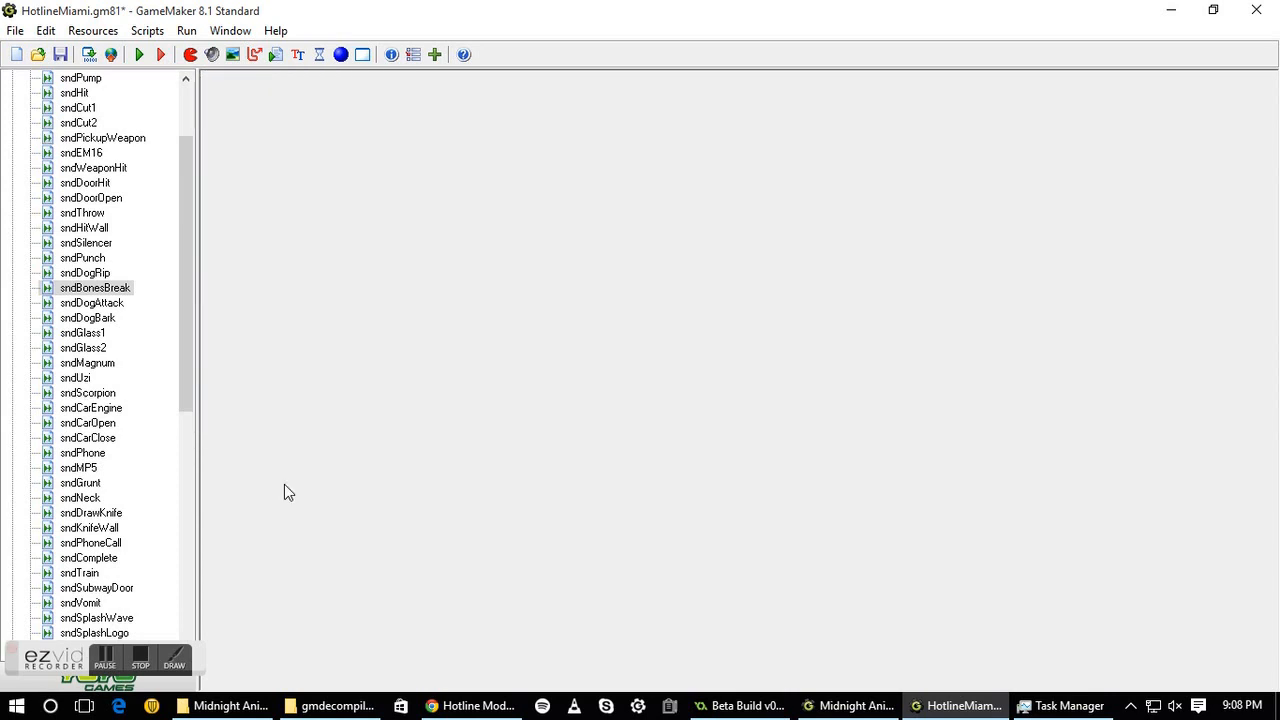
{"action": "scroll", "coordinate": [189, 374], "scroll_direction": "up", "scroll_amount": 3}
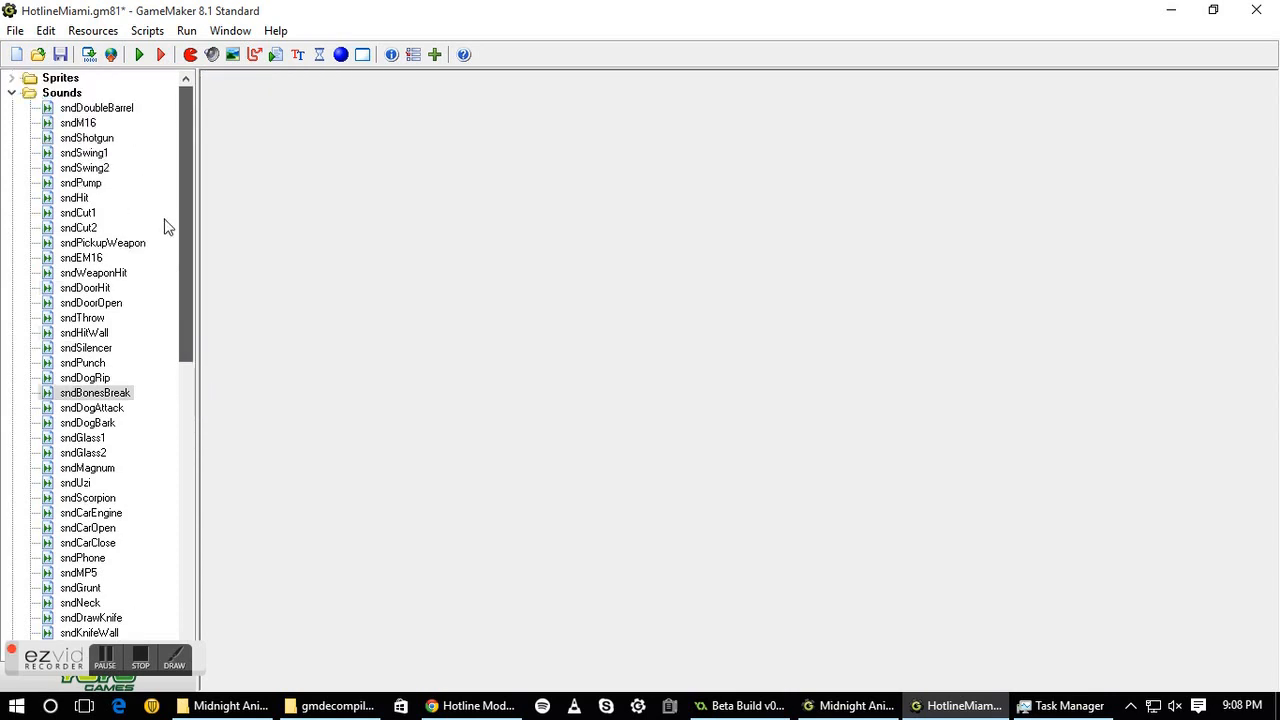
{"action": "double_click", "coordinate": [70, 95]}
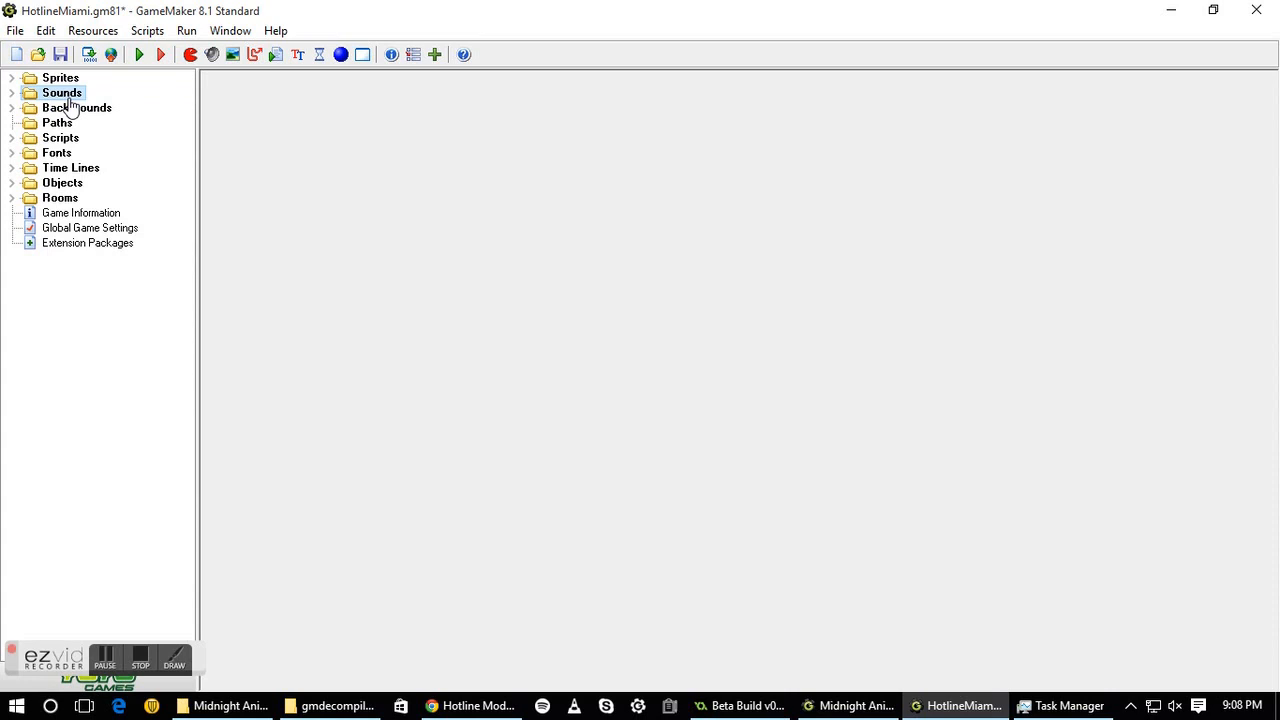
{"action": "left_click", "coordinate": [15, 31]}
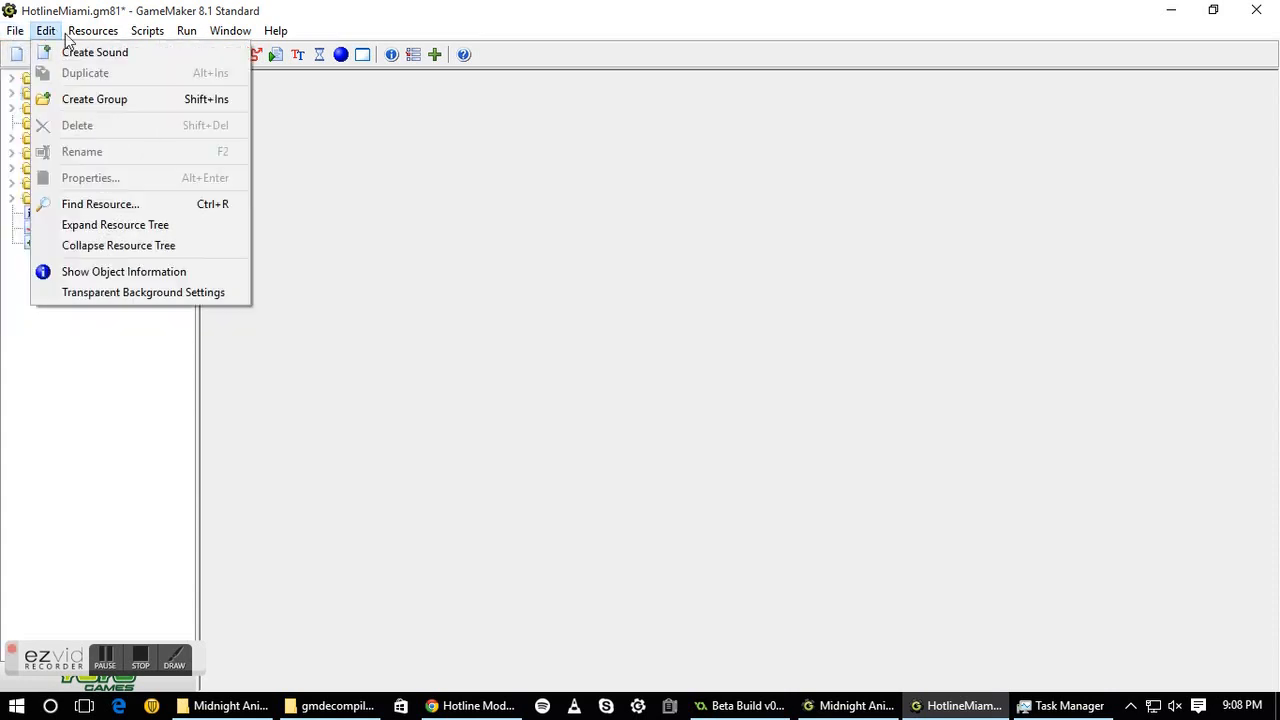
{"action": "mouse_move", "coordinate": [93, 31]}
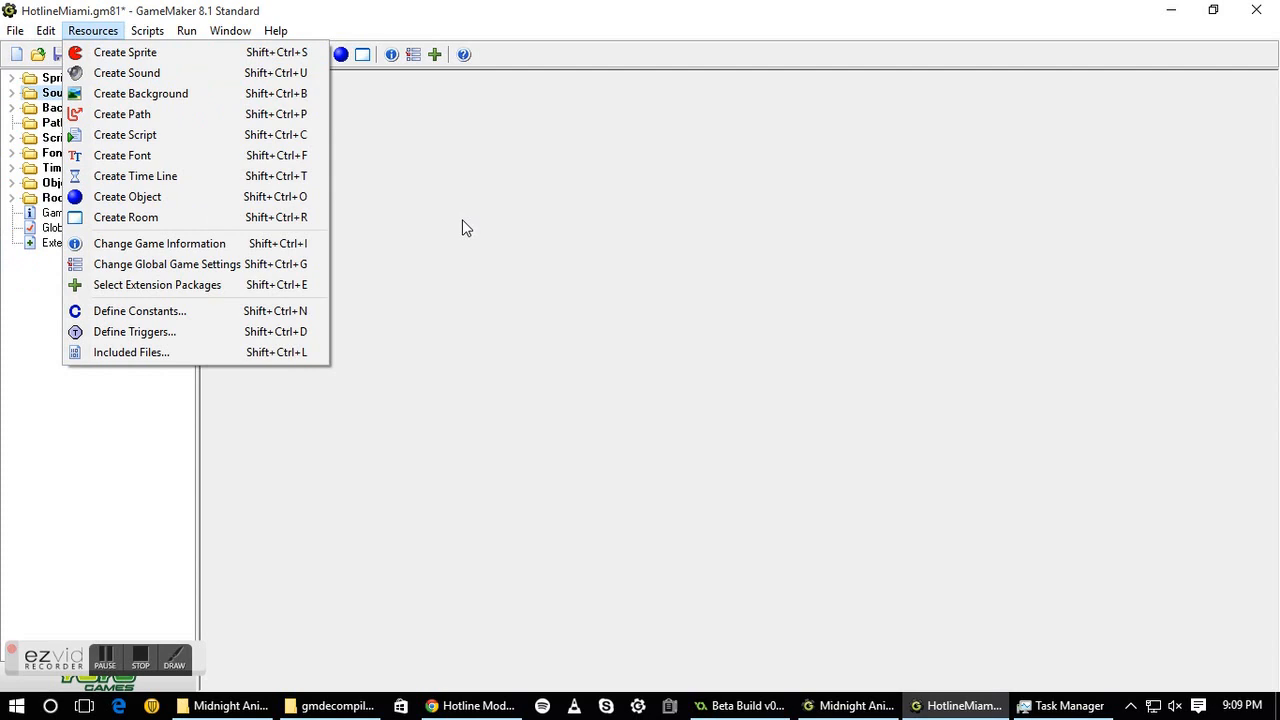
{"action": "mouse_move", "coordinate": [40, 42]}
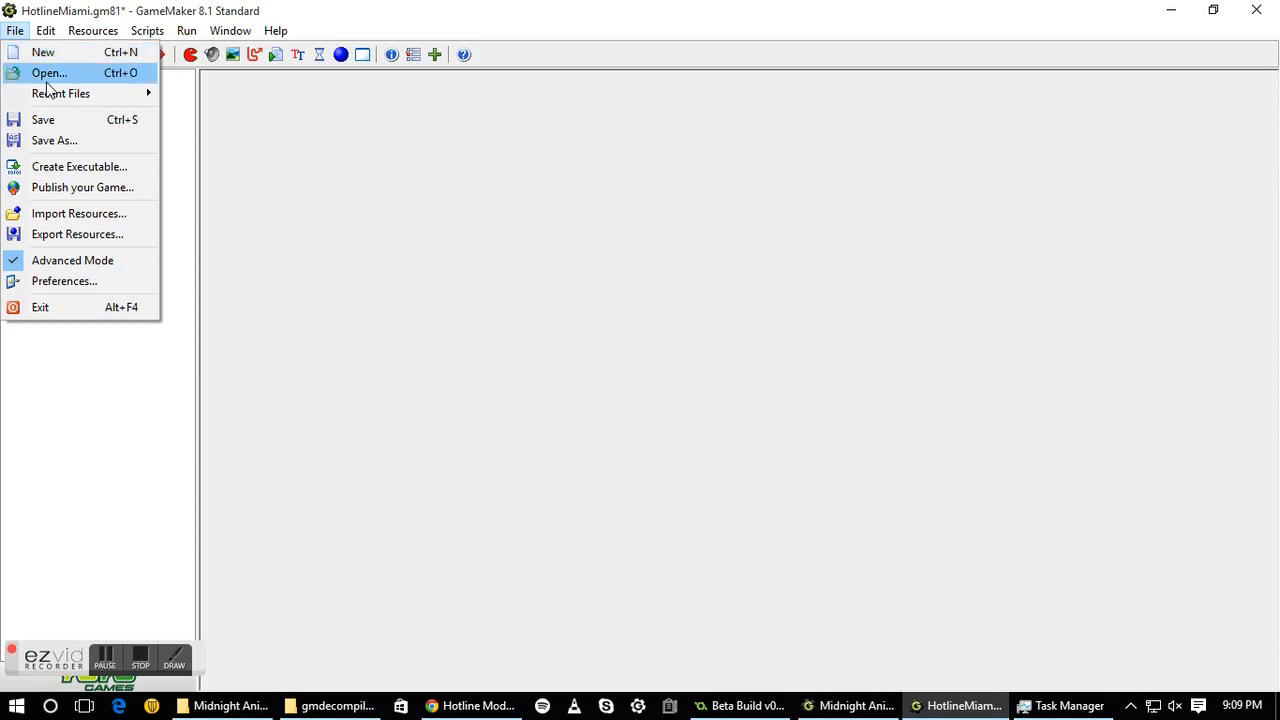
{"action": "left_click", "coordinate": [402, 310]}
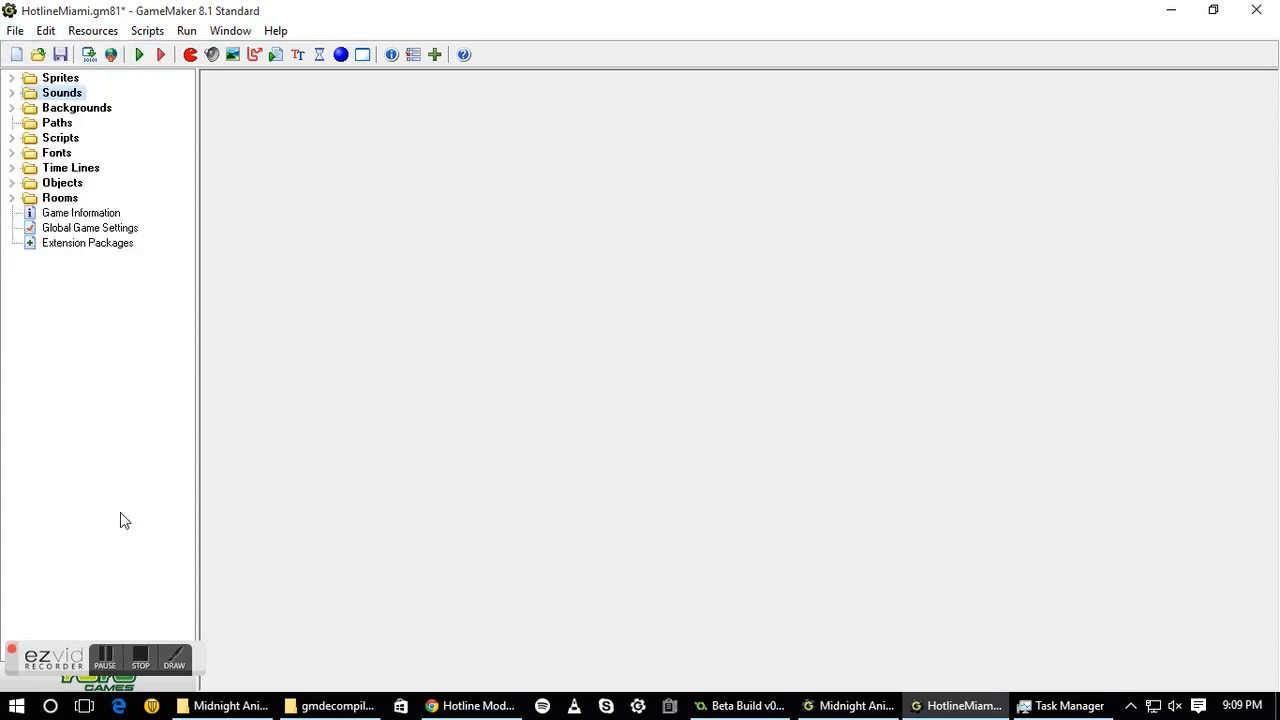